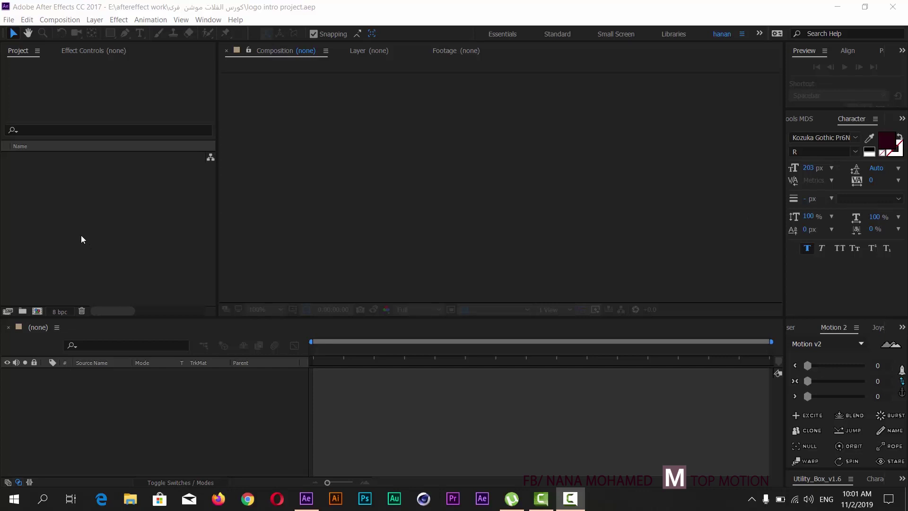
Import the Logo Intro After Effects Templates from VideoHive (Page 9)_2 MP4 from the Desktop.
click(70, 215)
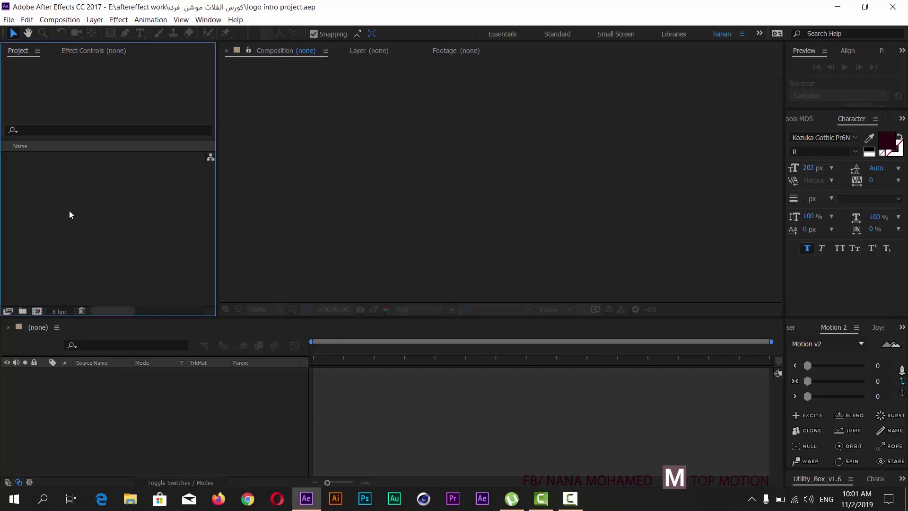
double_click(183, 173)
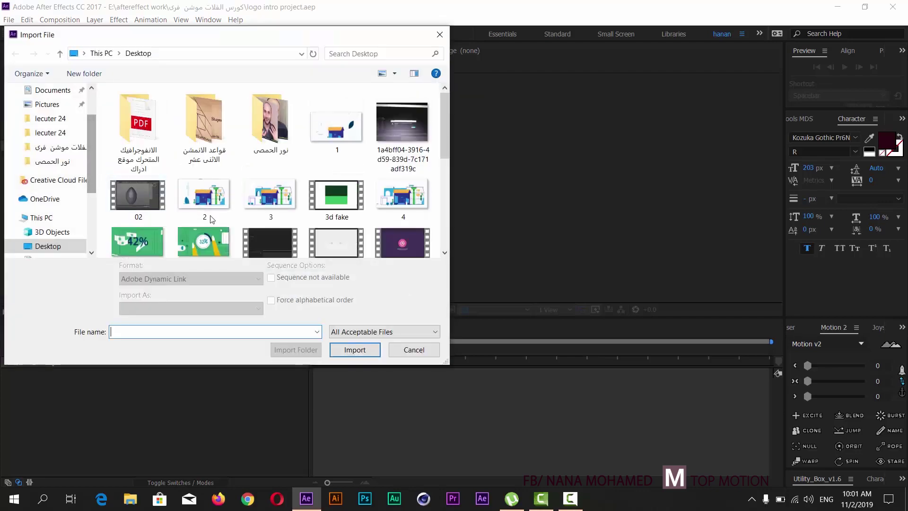
scroll(290, 230, down, 5)
scroll(229, 201, up, 4)
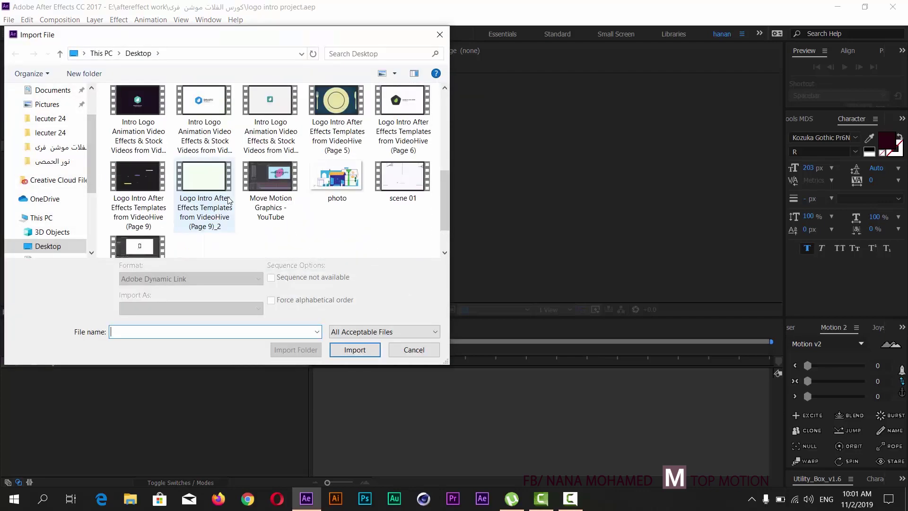
scroll(229, 203, down, 1)
click(180, 222)
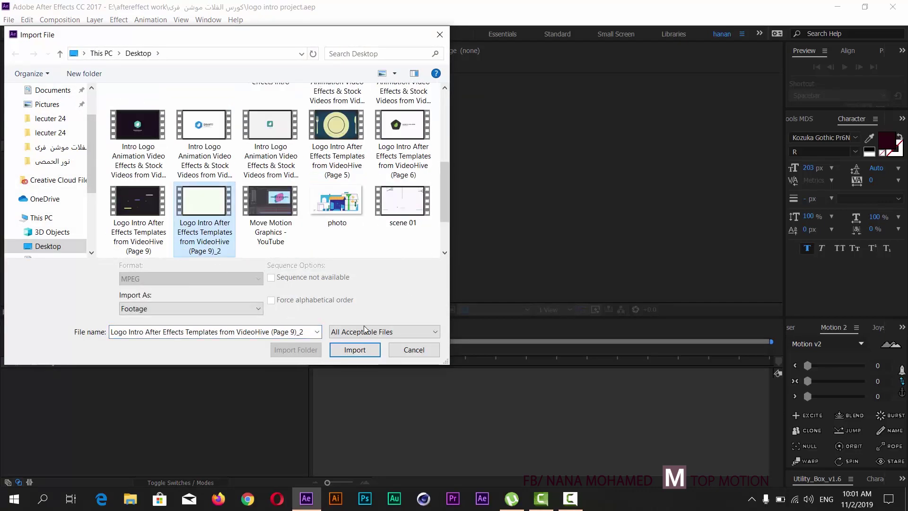
click(355, 350)
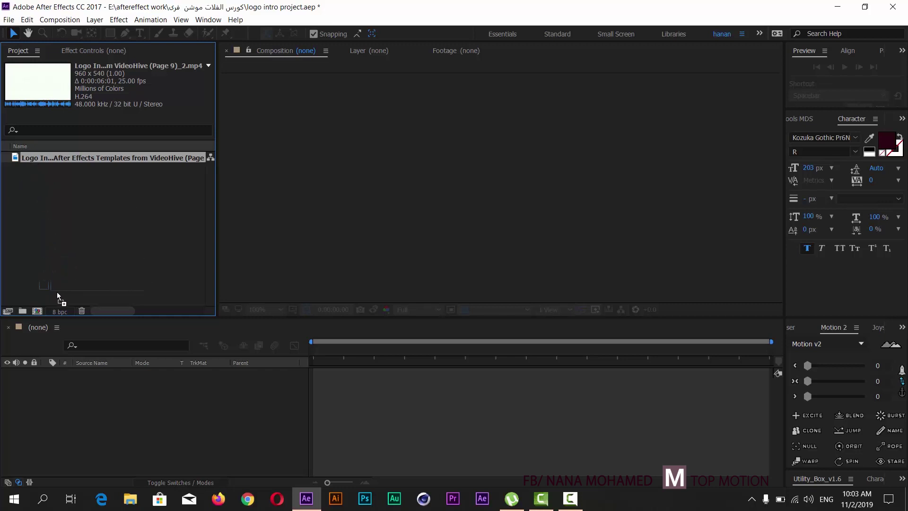
Build a new composition holding the logo-intro MP4 as its single layer.
drag(55, 173, 38, 306)
drag(38, 308, 38, 308)
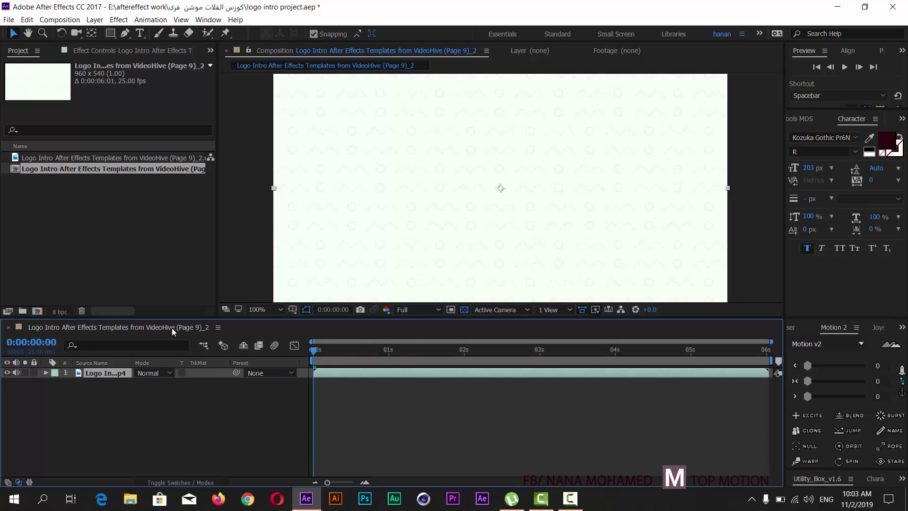
right_click(106, 328)
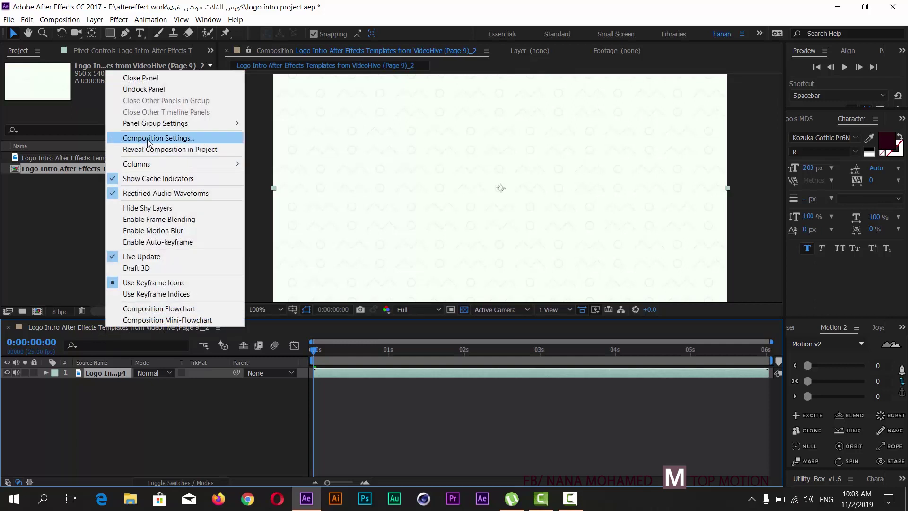
click(87, 102)
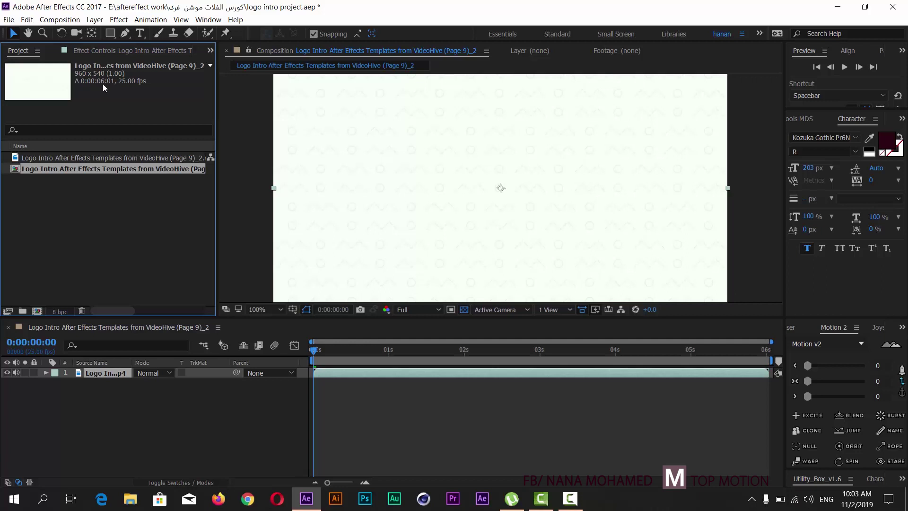
right_click(109, 328)
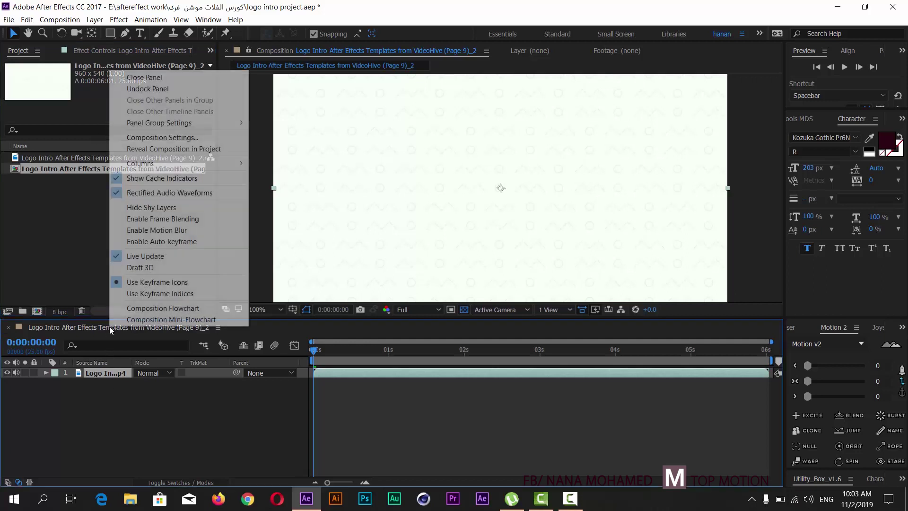
click(163, 140)
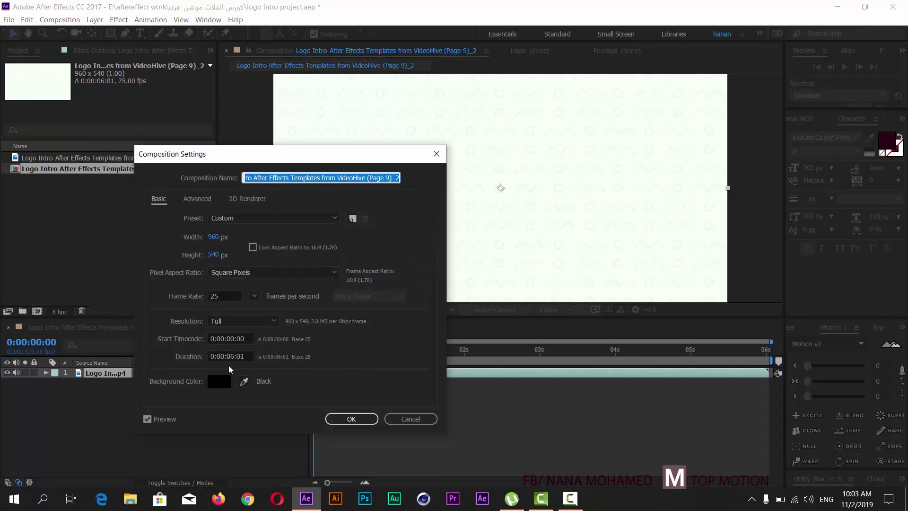
drag(231, 356, 257, 357)
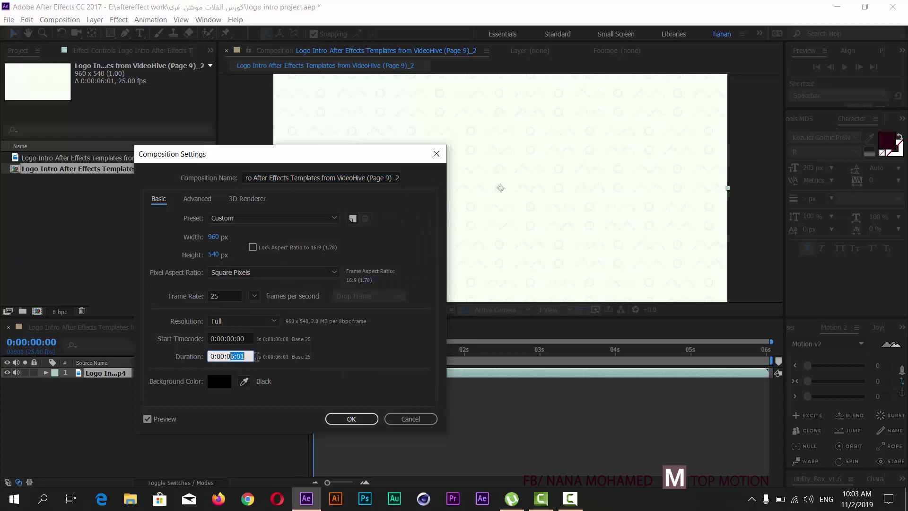
click(406, 422)
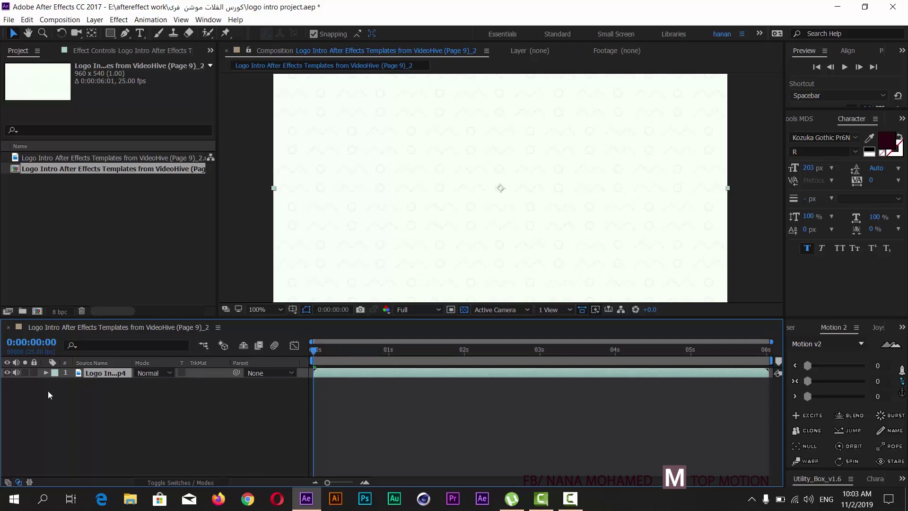
Mute the footage layer's audio and duplicate the composition in the Project panel.
click(16, 373)
drag(320, 359, 293, 352)
click(58, 170)
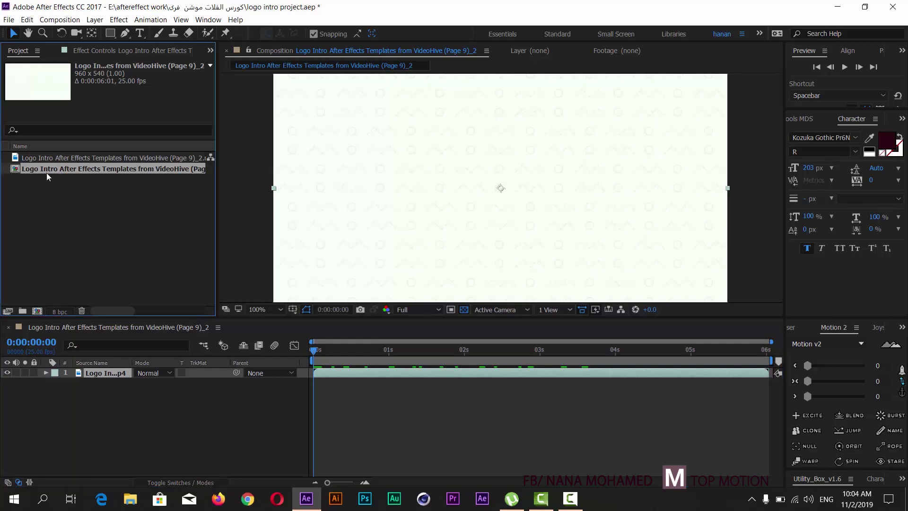
key(ctrl+d)
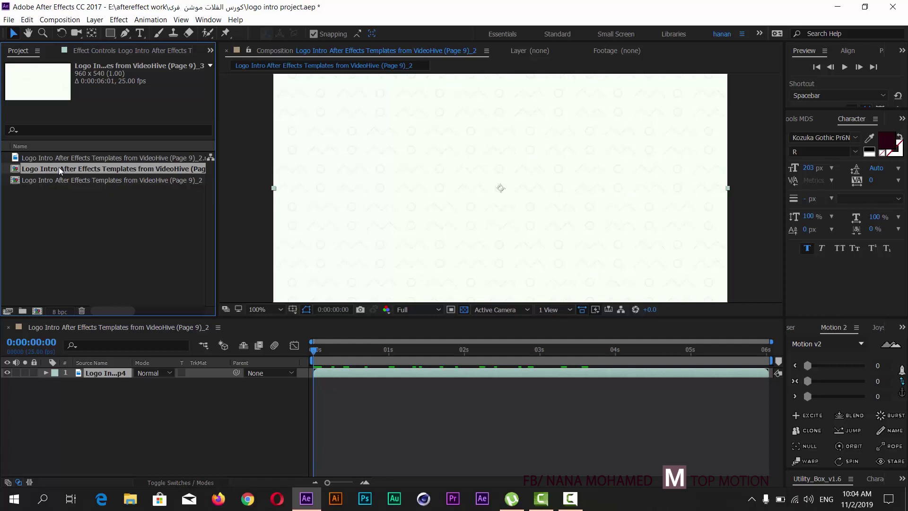
Rename the duplicate comp to 'logo intro project' and play a preview.
key(Return)
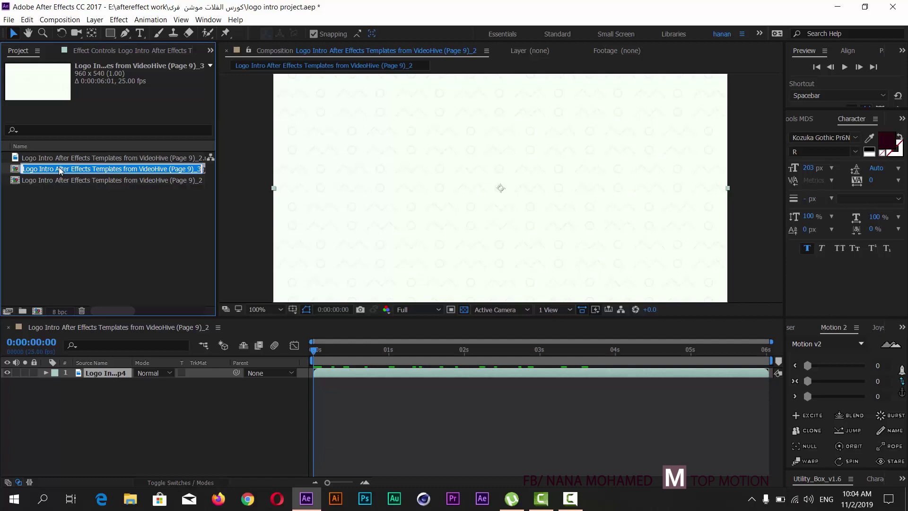
text(logo )
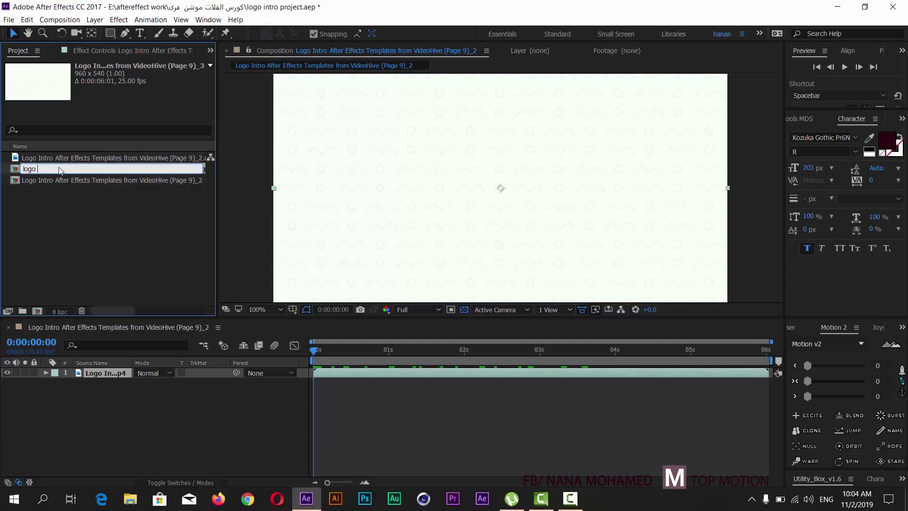
text(intr)
text(o project)
key(Return)
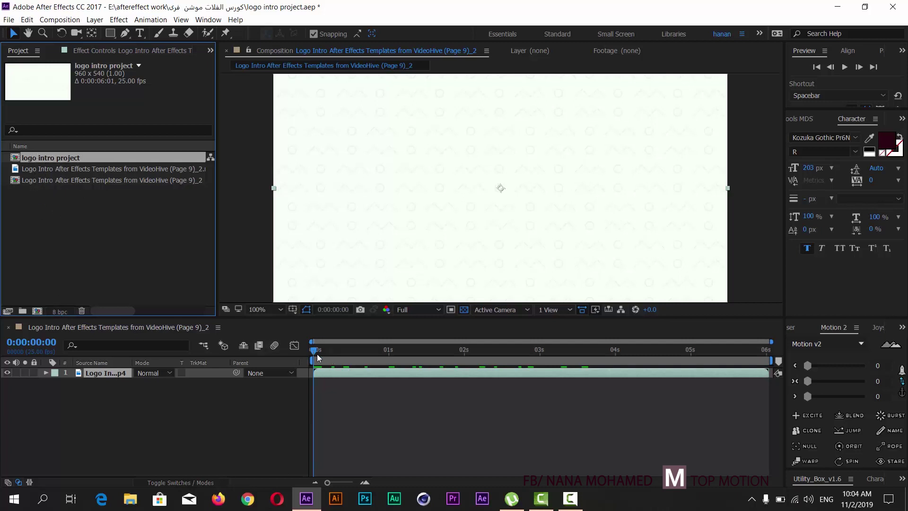
click(575, 380)
key(space)
key(space)
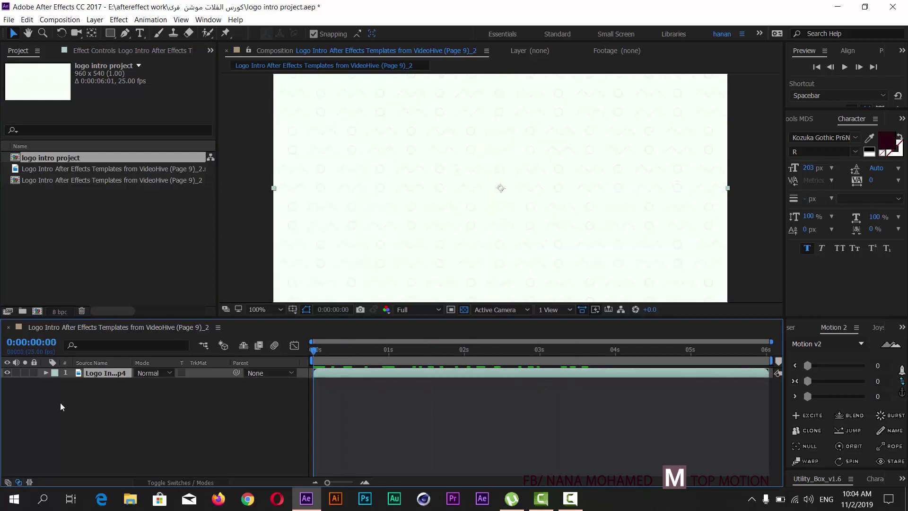
Open logo intro project and delete its footage layer.
double_click(53, 158)
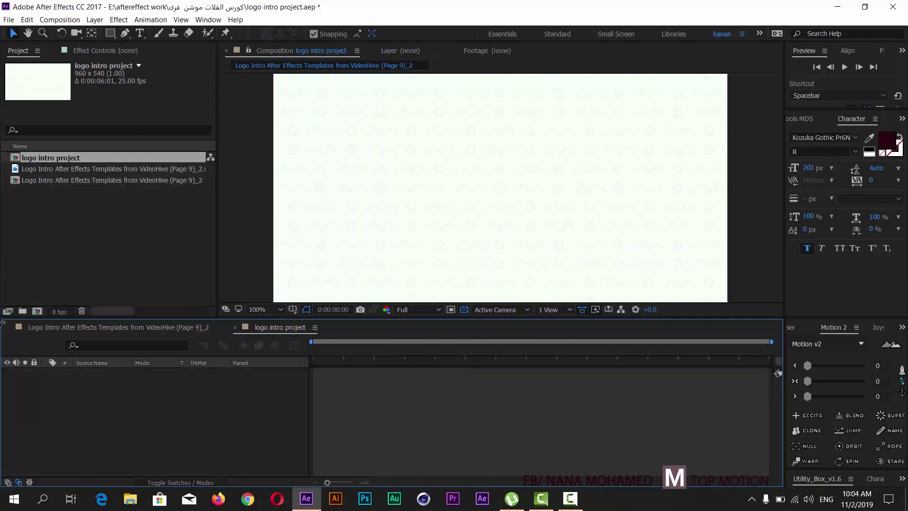
click(97, 373)
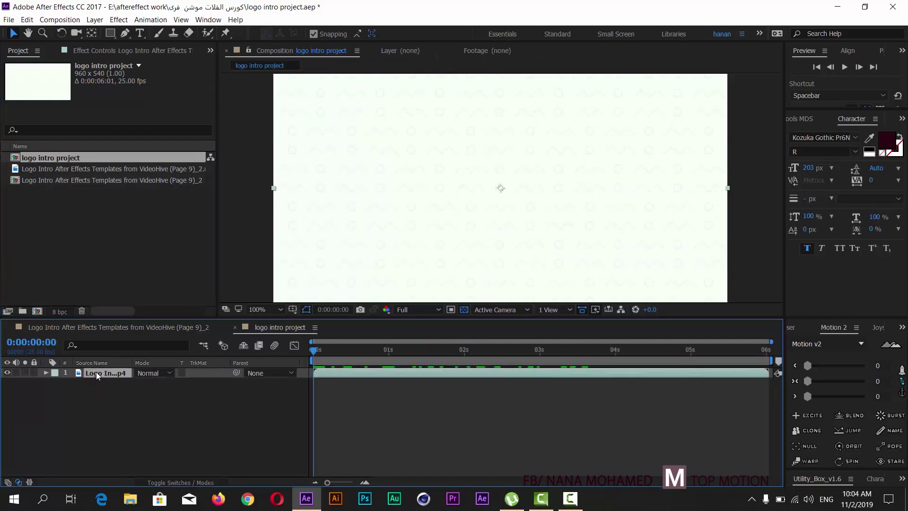
key(Delete)
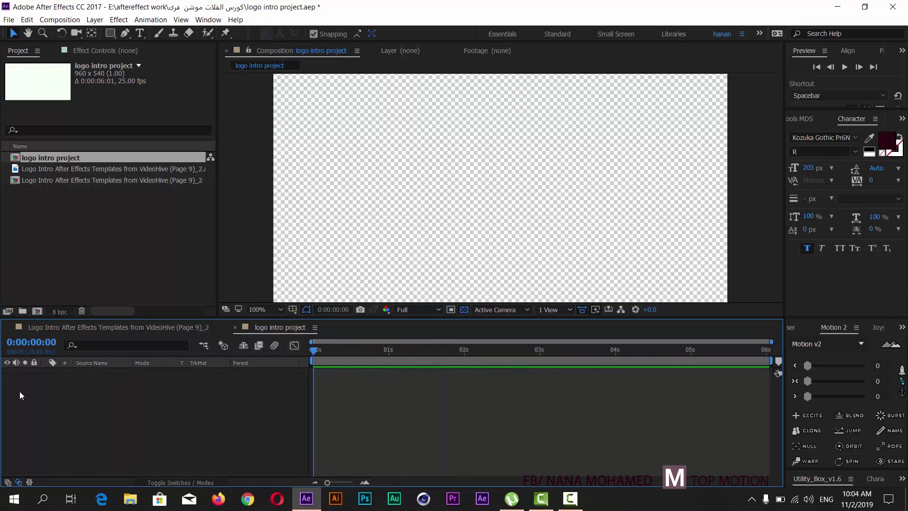
Scrub through the original footage comp to review the logo animation.
click(114, 333)
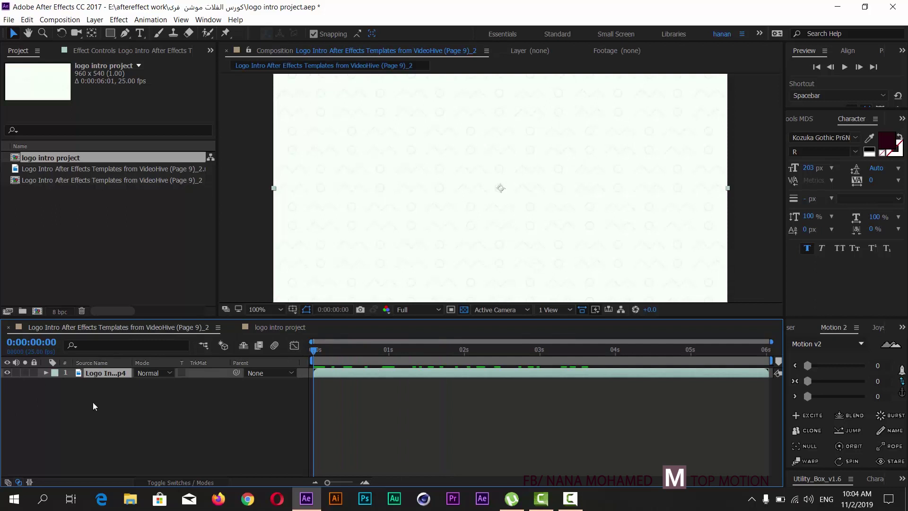
drag(316, 352, 524, 357)
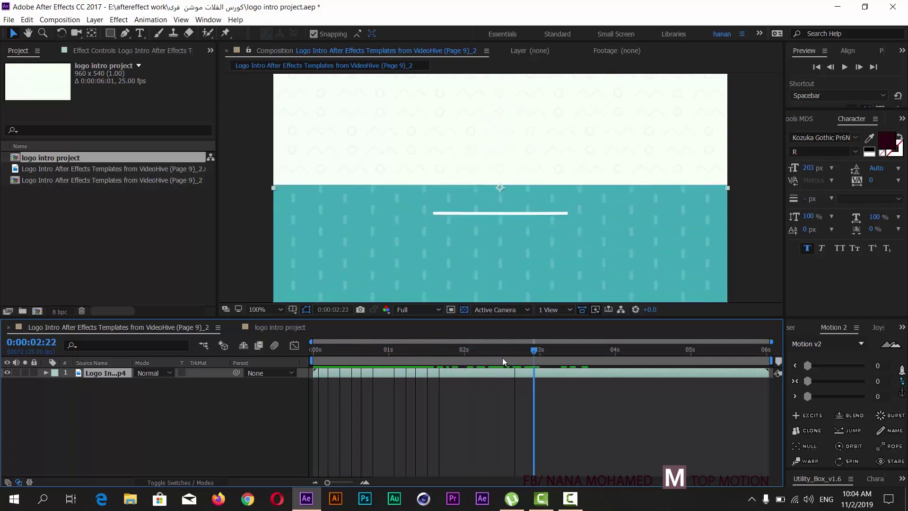
drag(524, 360, 298, 355)
Show Title/Action Safe guides in the logo intro project viewer and make the viewer taller.
click(280, 328)
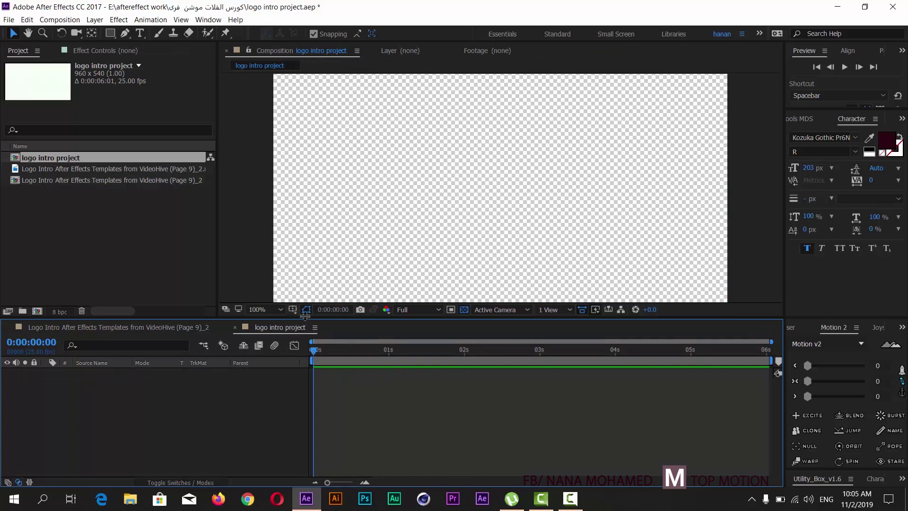
click(293, 309)
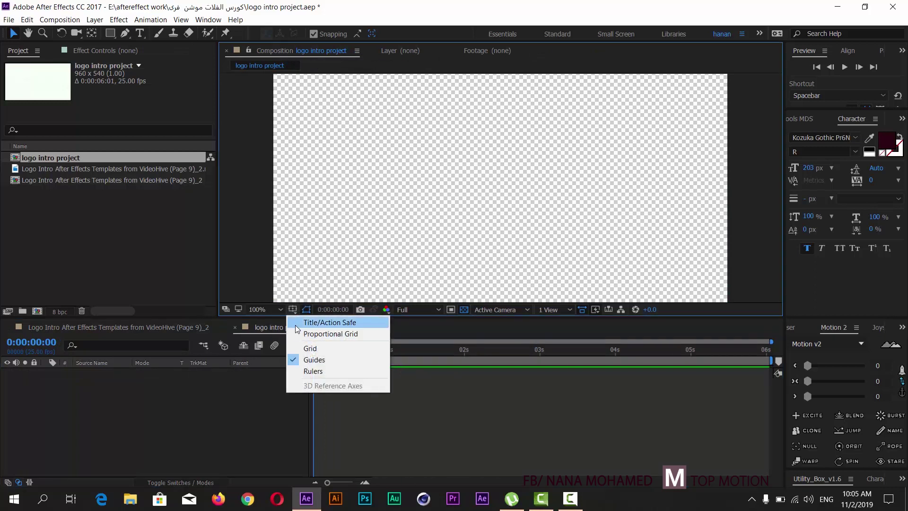
click(322, 320)
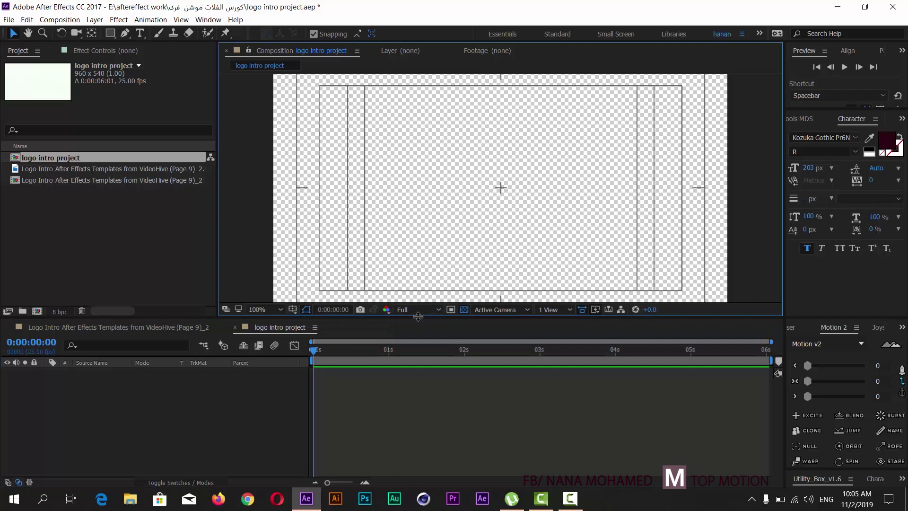
drag(418, 316, 405, 332)
click(112, 342)
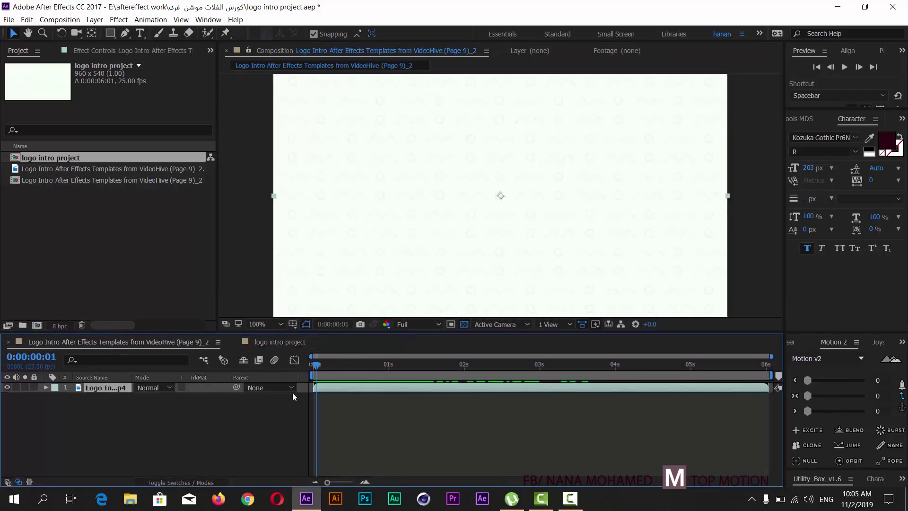
drag(315, 365, 305, 365)
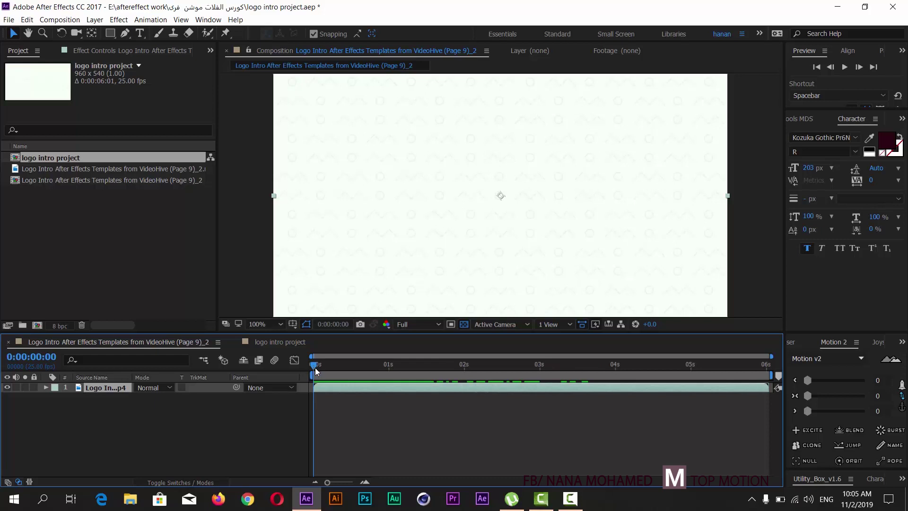
drag(316, 367, 362, 367)
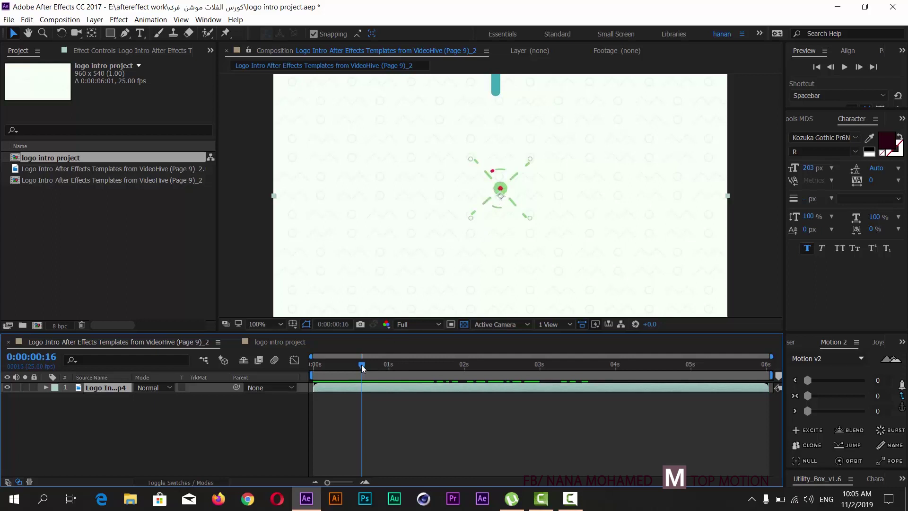
mouse_move(362, 368)
mouse_down()
mouse_move(379, 370)
mouse_move(353, 369)
mouse_move(385, 372)
mouse_move(350, 373)
mouse_up()
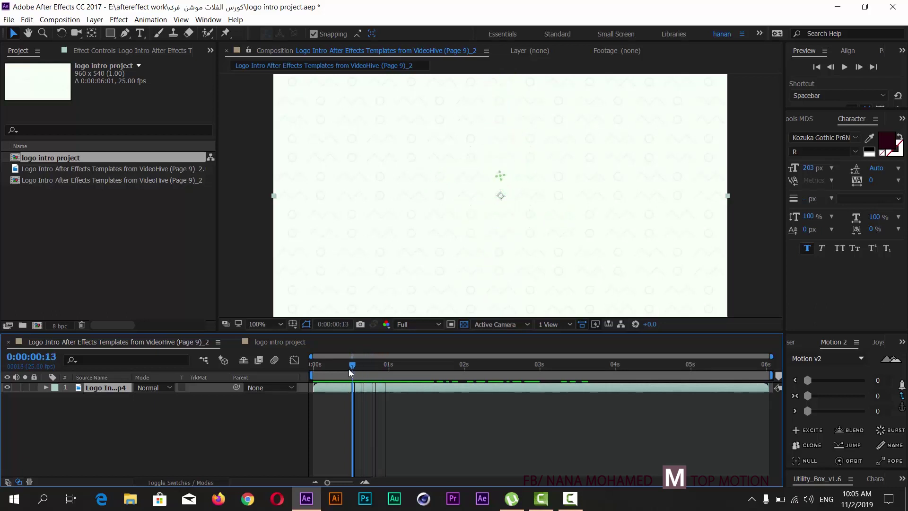
drag(349, 372, 365, 368)
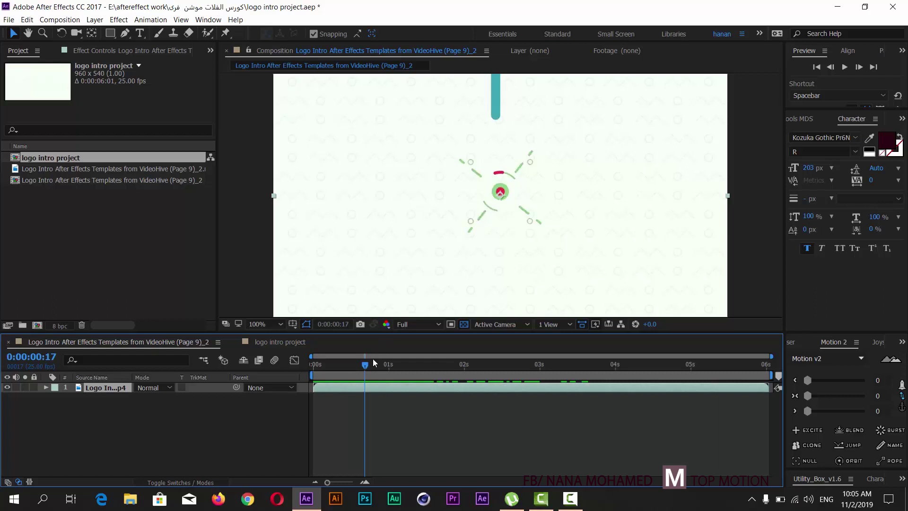
mouse_move(367, 368)
mouse_down()
mouse_move(389, 376)
mouse_move(356, 375)
mouse_move(373, 378)
mouse_move(365, 377)
mouse_up()
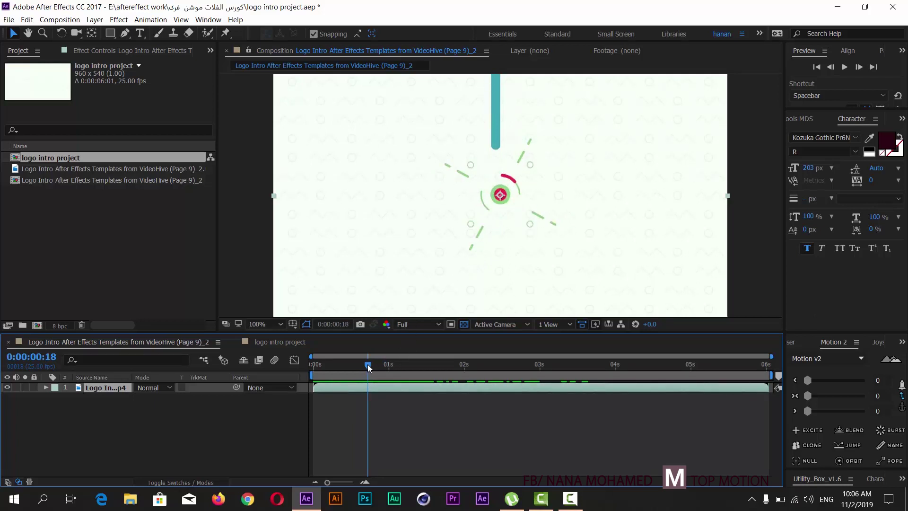
mouse_move(368, 364)
mouse_down()
mouse_move(380, 366)
mouse_move(367, 363)
mouse_up()
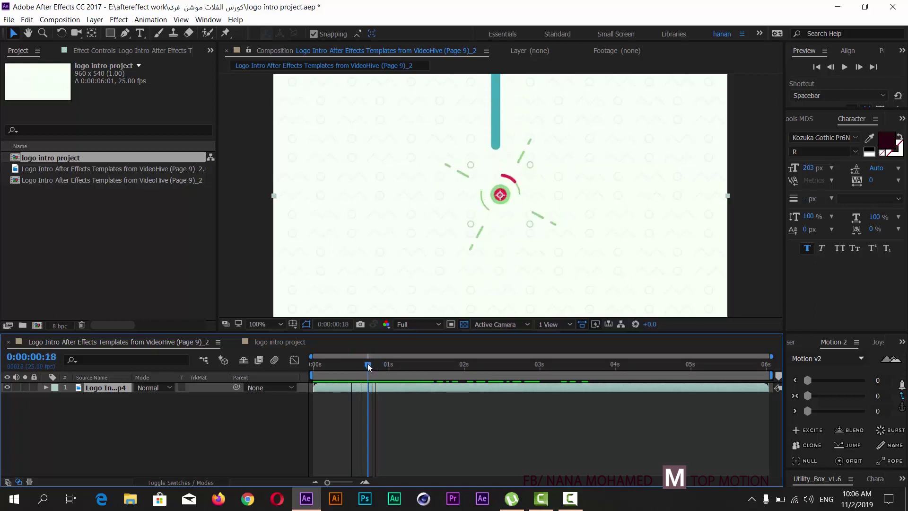
mouse_move(367, 363)
mouse_down()
mouse_move(349, 364)
mouse_move(355, 365)
mouse_up()
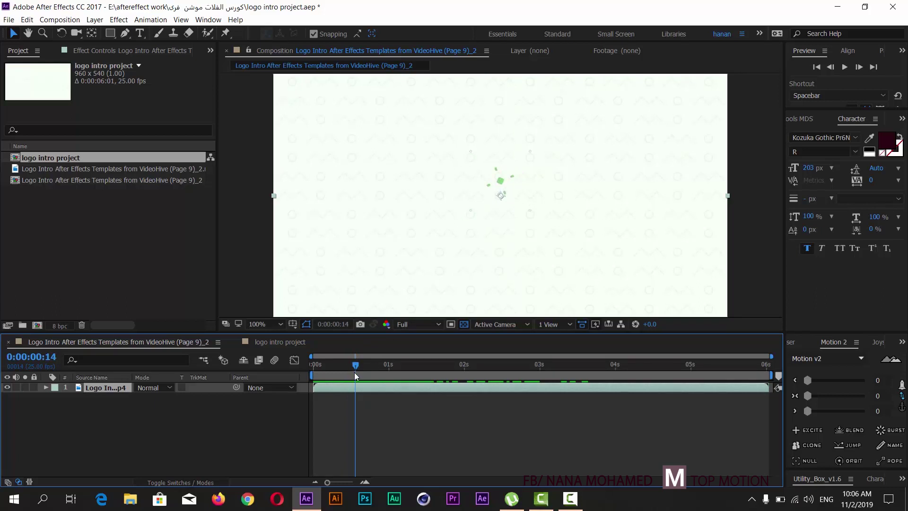
click(361, 367)
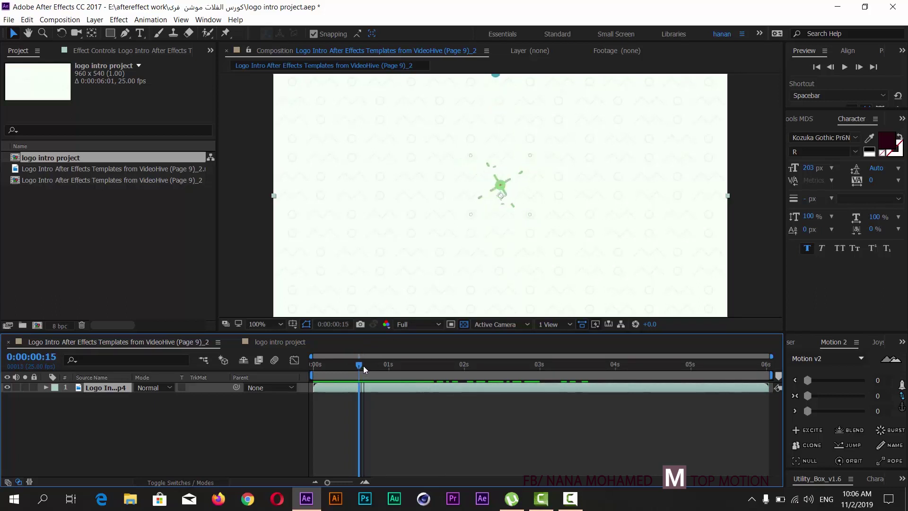
drag(364, 365, 359, 366)
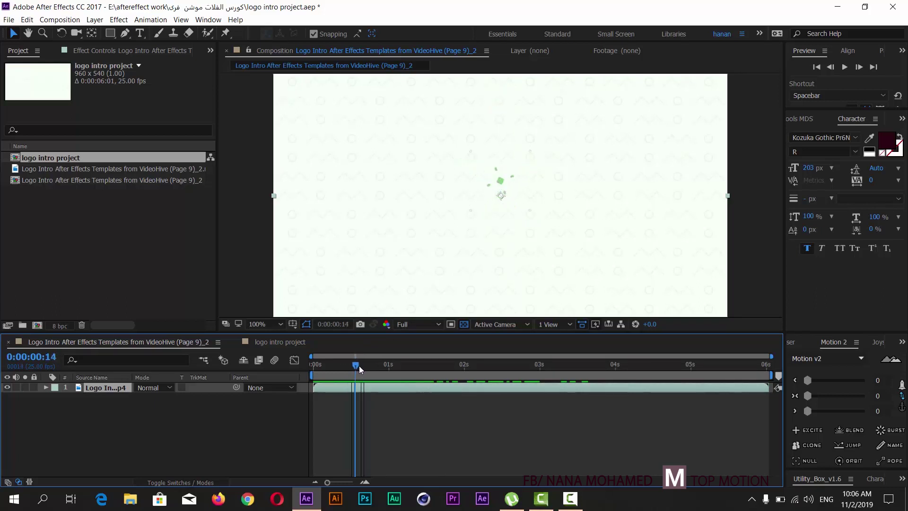
click(362, 365)
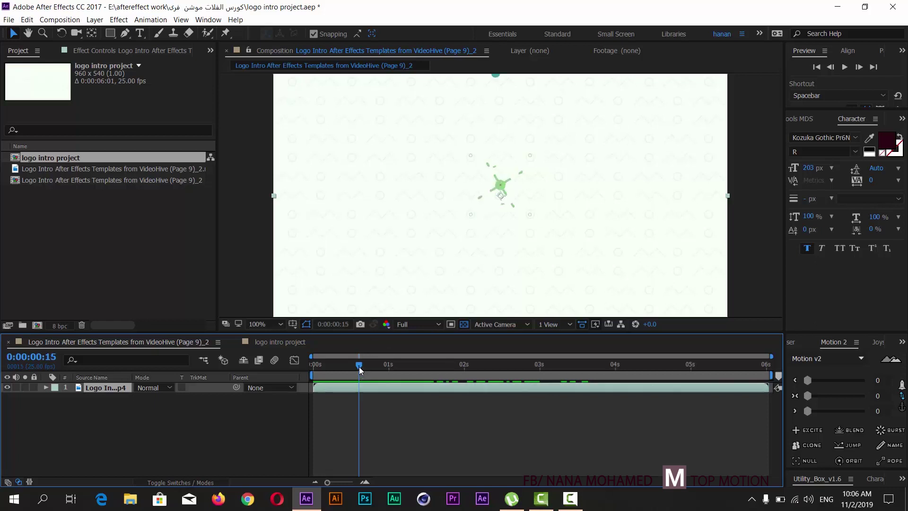
drag(359, 367, 353, 365)
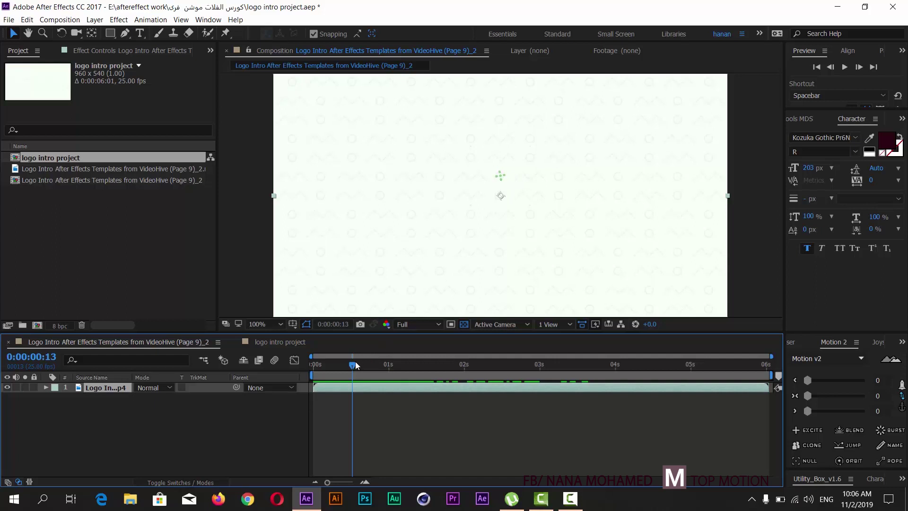
mouse_move(355, 367)
mouse_down()
mouse_move(516, 377)
mouse_move(353, 374)
mouse_up()
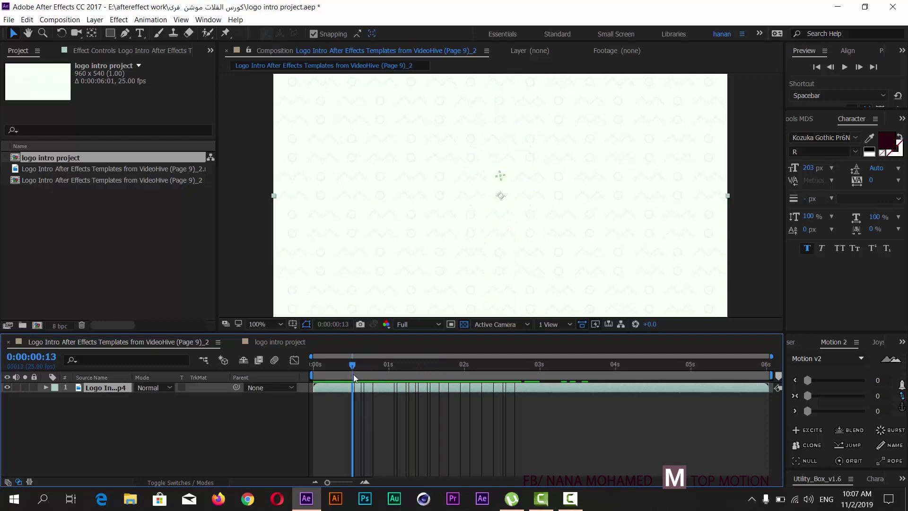
Set the logo intro project comp's current time to 0:00:00:12.
click(274, 342)
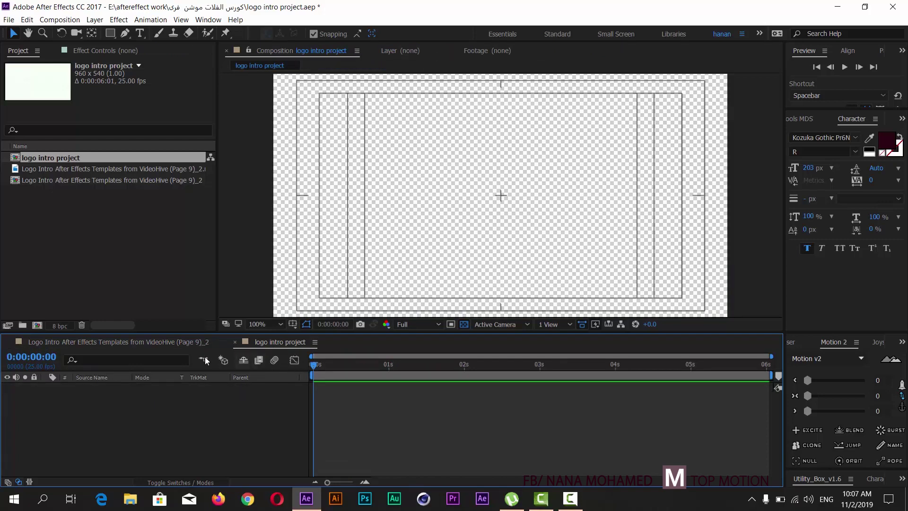
click(32, 357)
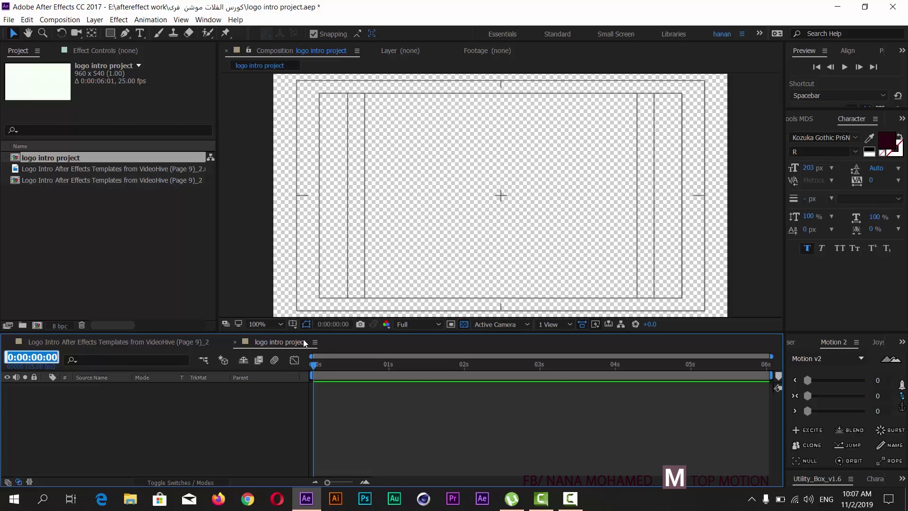
text(12)
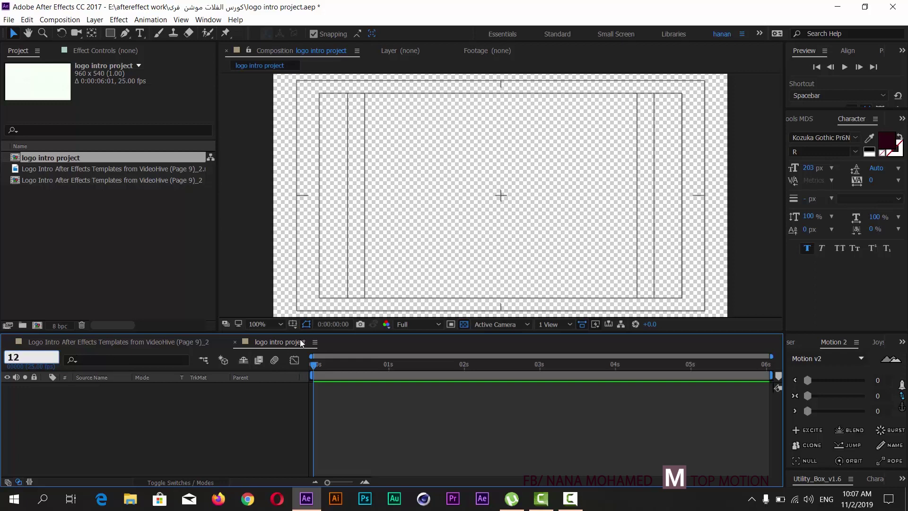
key(Return)
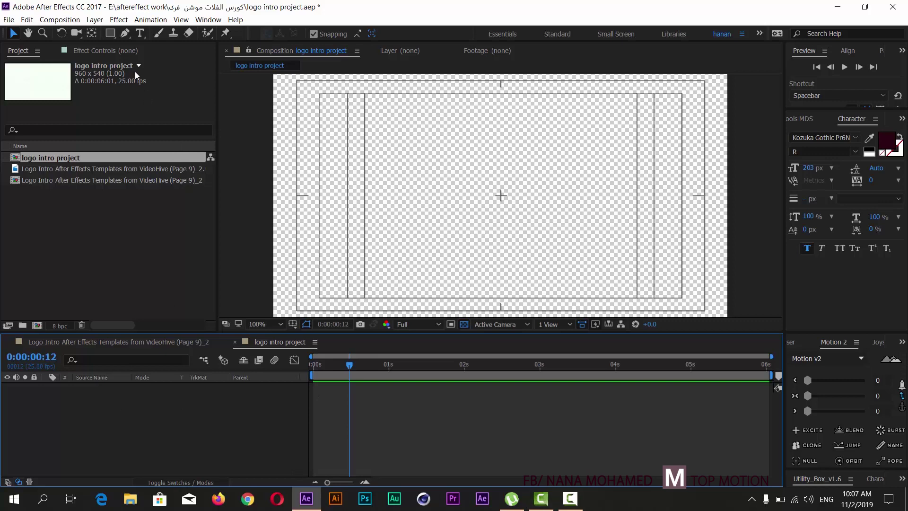
click(110, 34)
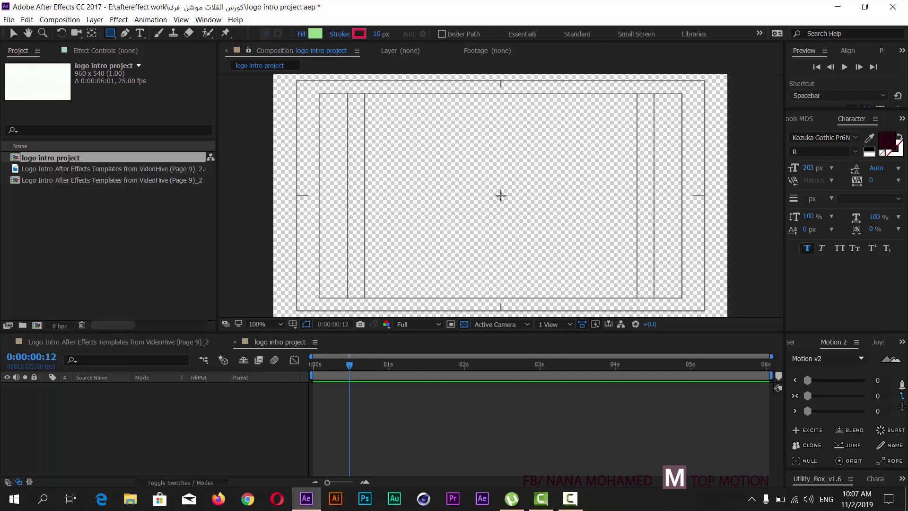
Draw a small green circle with a 10 px red stroke from the comp centre.
drag(501, 195, 528, 226)
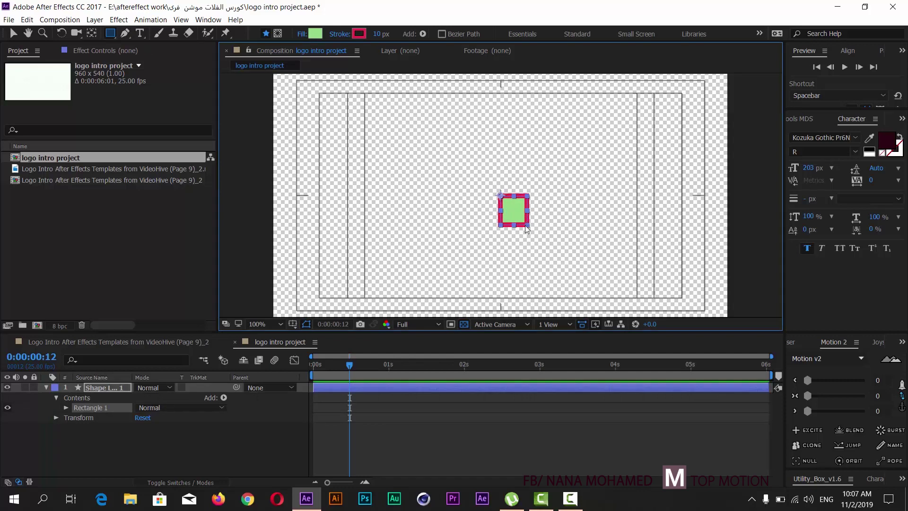
key(ctrl+z)
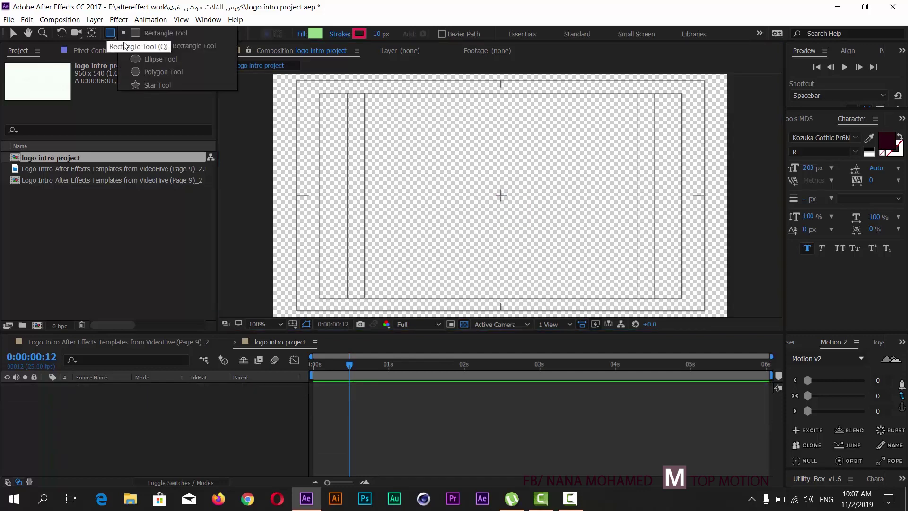
drag(109, 35, 142, 57)
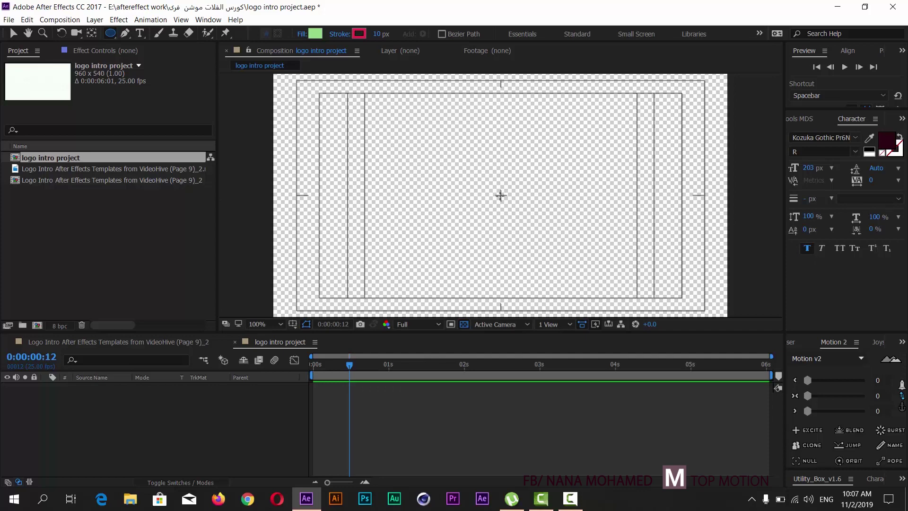
drag(500, 194, 532, 229)
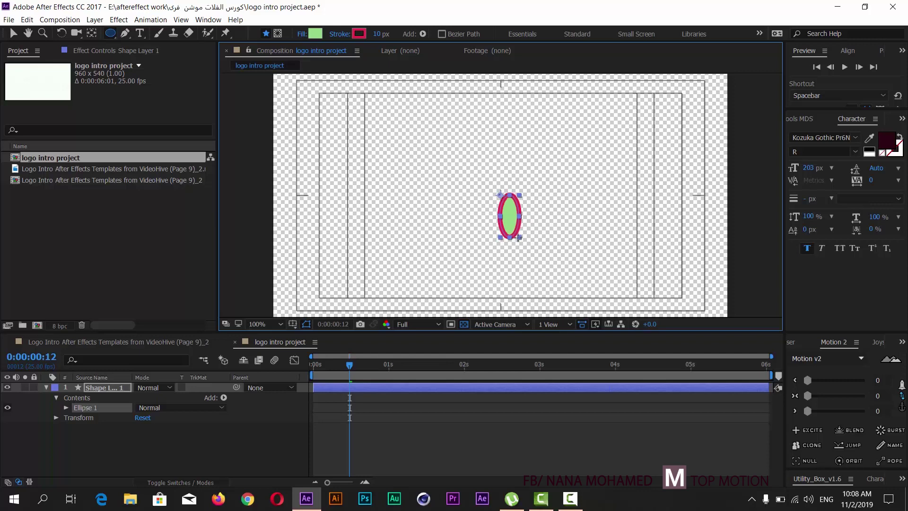
drag(524, 235, 553, 250)
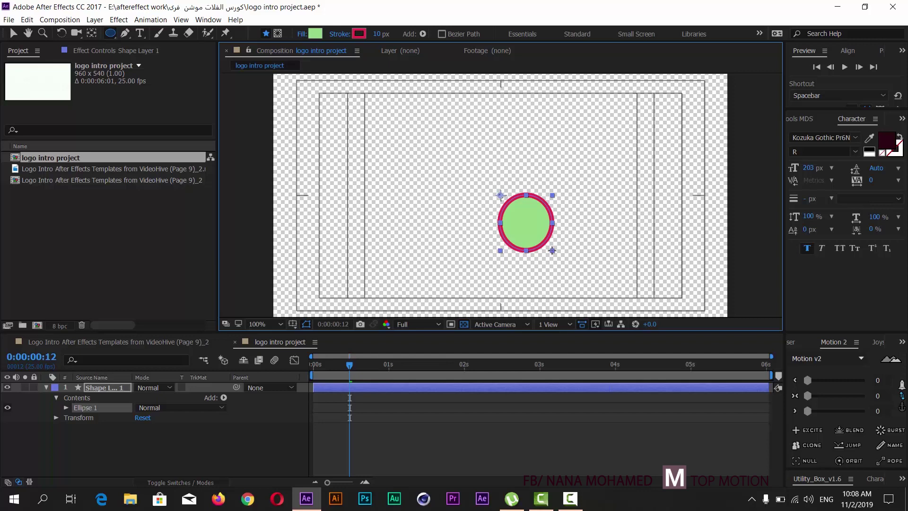
key(ctrl)
drag(552, 250, 497, 209)
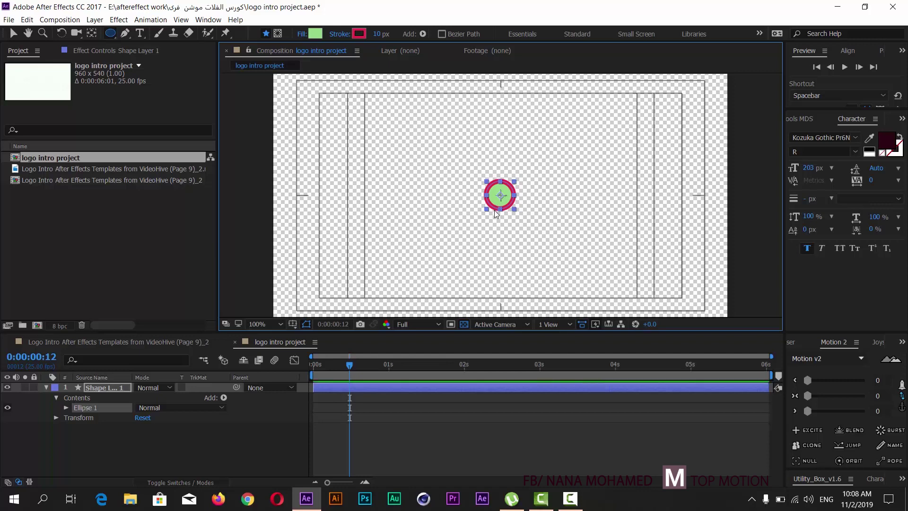
Set the circle's stroke width to 0 px and rename its layer 'circle 01'.
click(381, 34)
text(0)
key(Return)
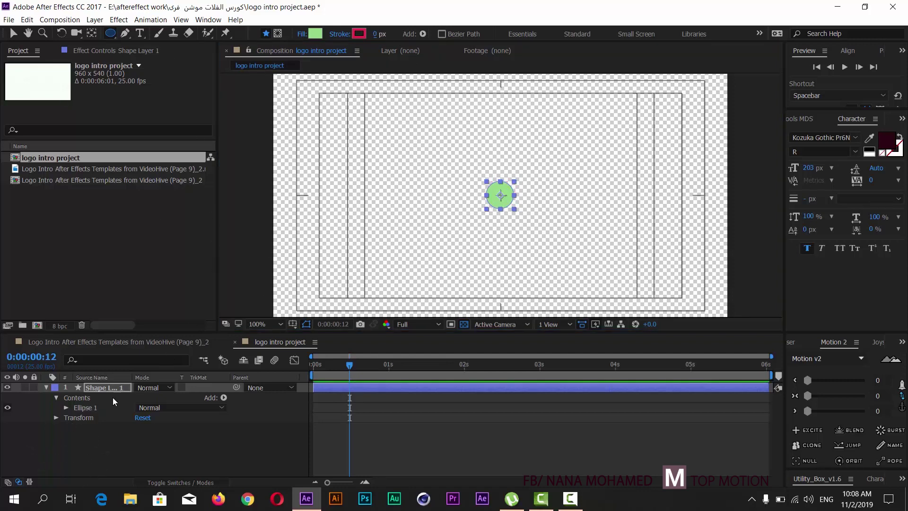
click(101, 388)
key(Return)
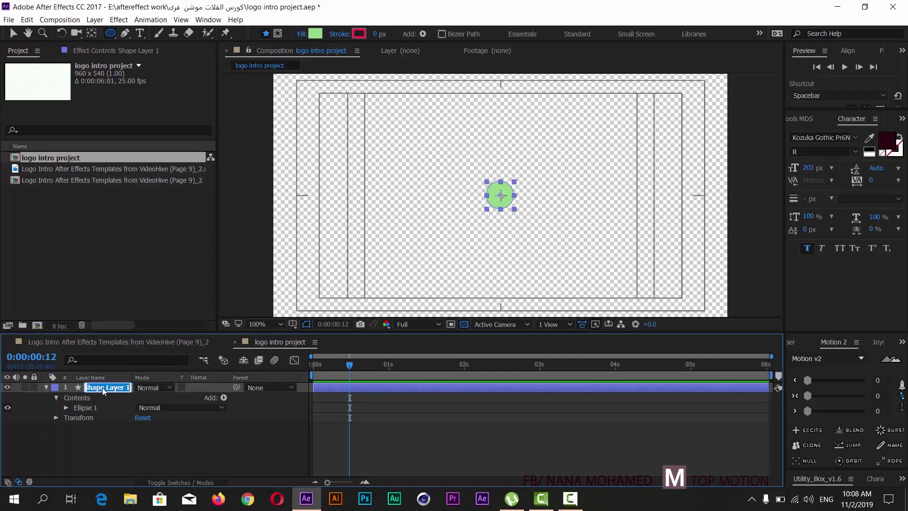
text(circle 01)
key(Return)
Check the reference comp's first second, then reselect circle 01 in logo intro project.
click(12, 33)
click(413, 192)
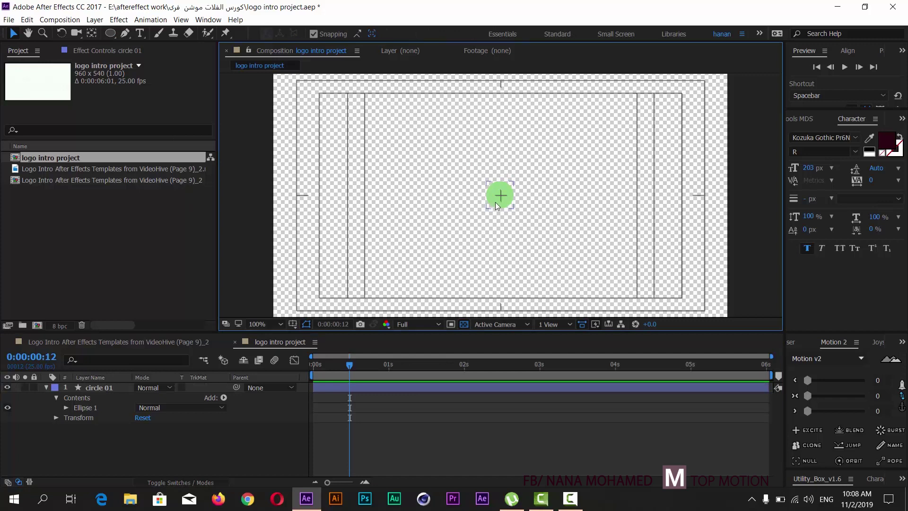
click(142, 344)
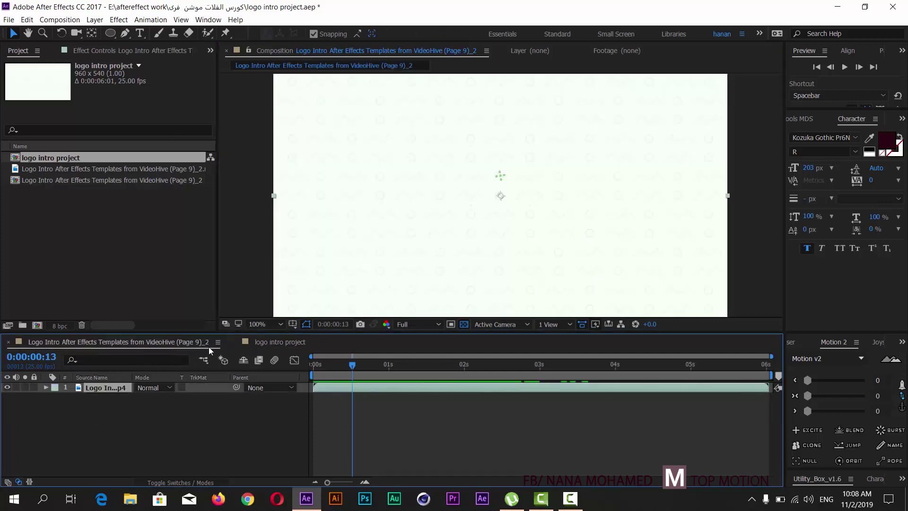
mouse_move(352, 365)
mouse_down()
mouse_move(392, 370)
mouse_move(348, 370)
mouse_up()
click(295, 343)
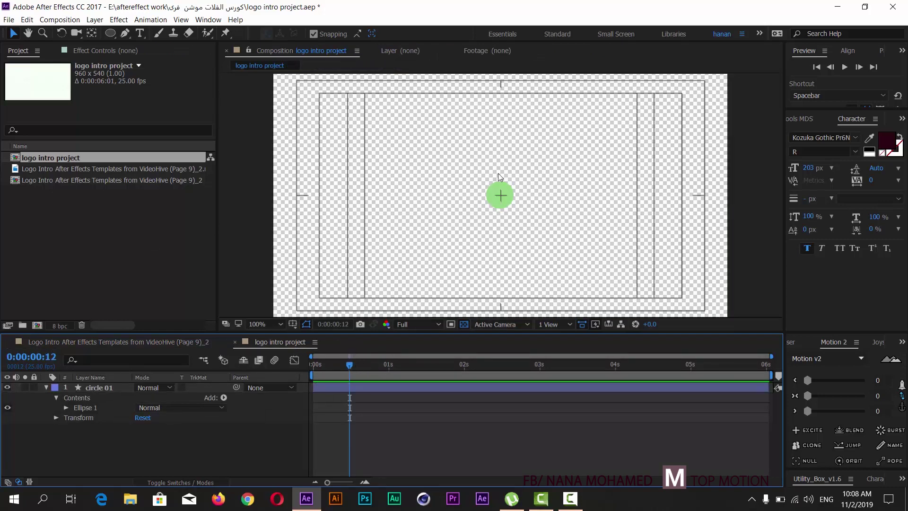
click(96, 389)
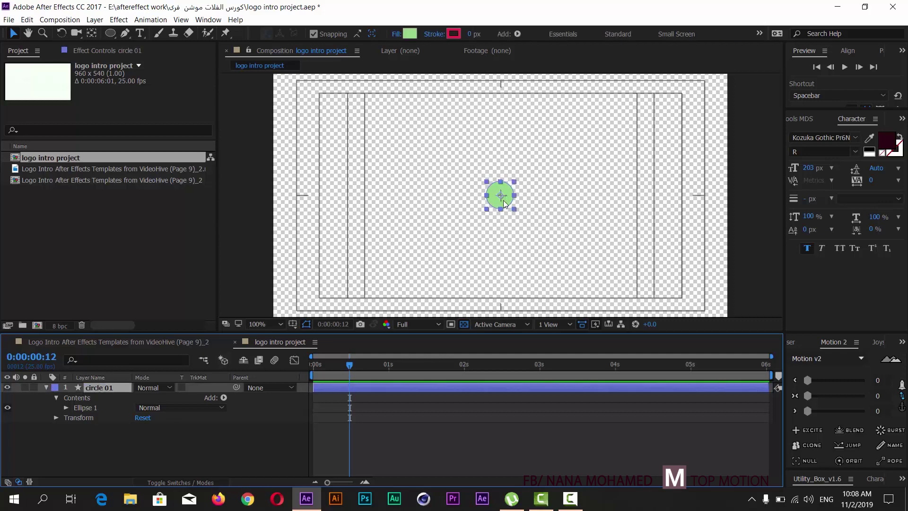
Align circle 01 to the composition's horizontal and vertical centre, then zoom back out.
click(903, 410)
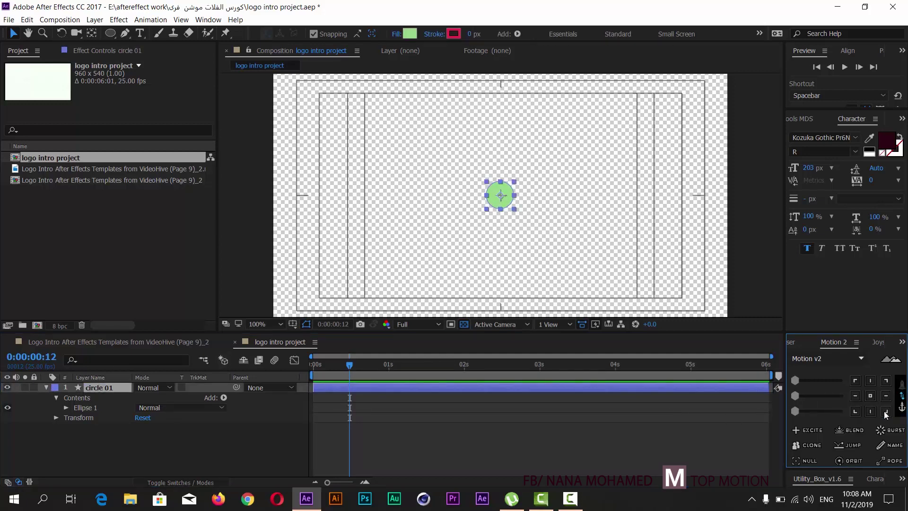
scroll(497, 228, up, 2)
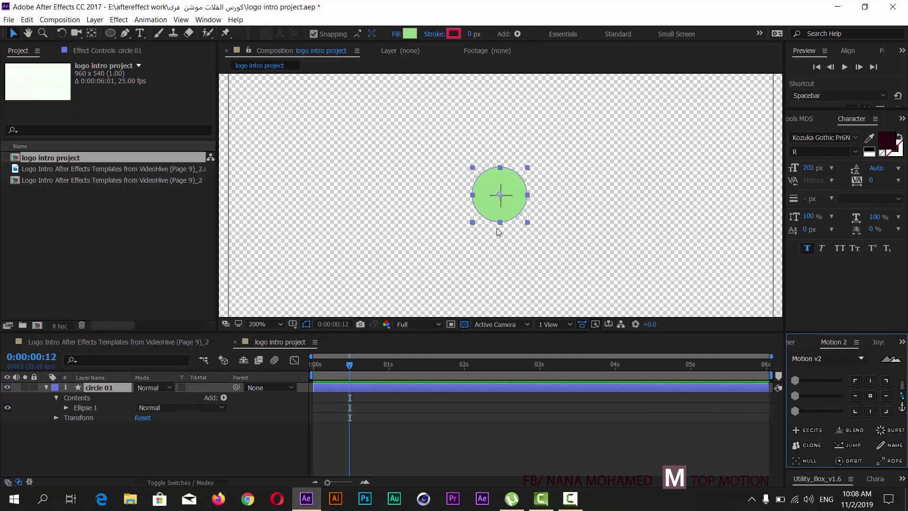
scroll(496, 228, up, 3)
scroll(497, 228, up, 1)
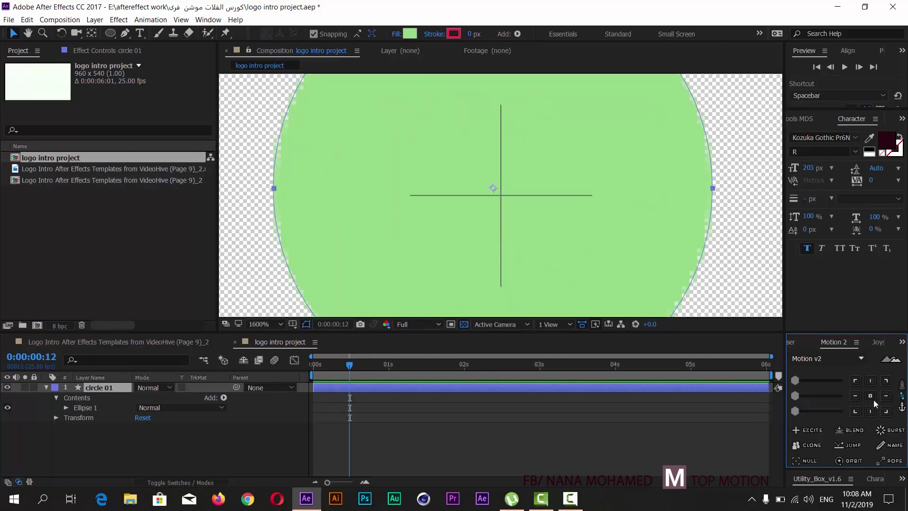
click(103, 390)
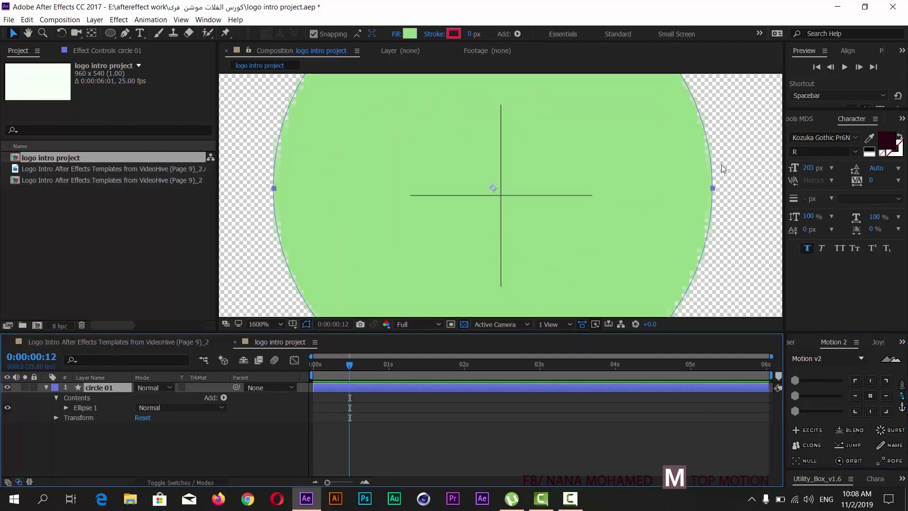
click(847, 50)
click(817, 80)
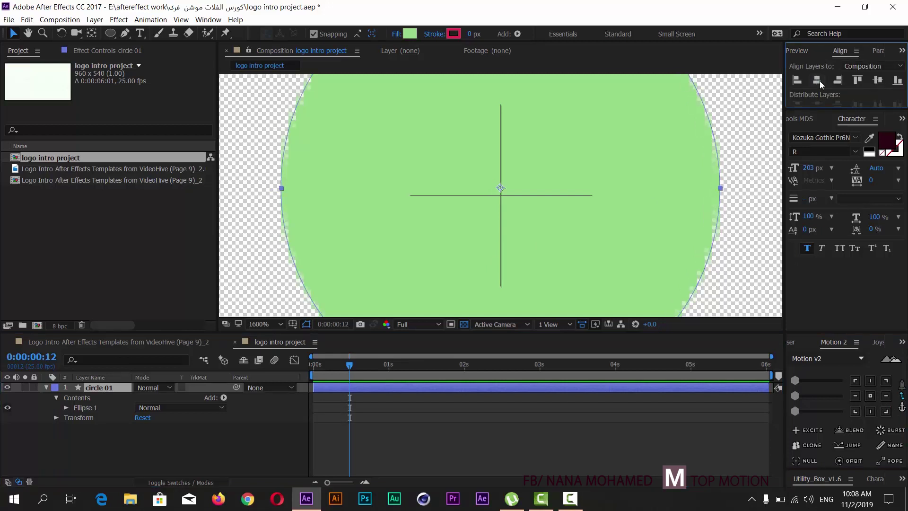
click(878, 81)
key(comma)
key(comma)
key(comma)
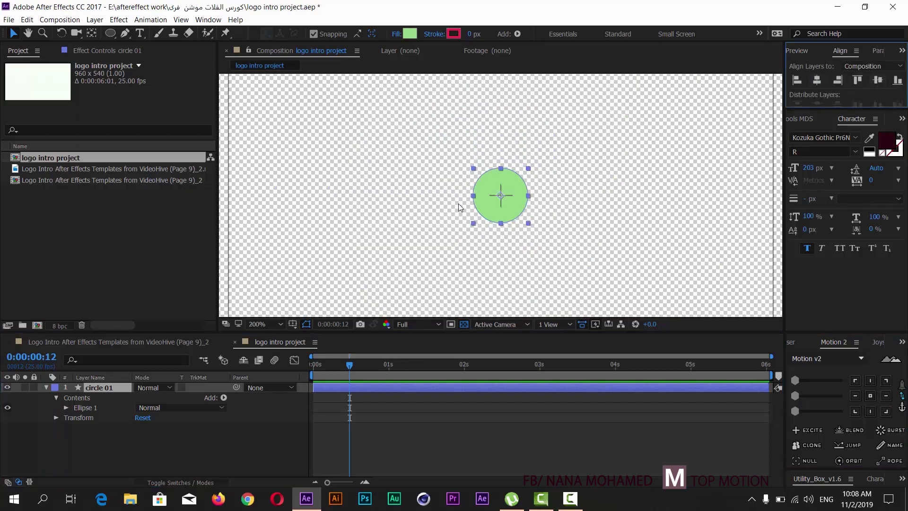
key(comma)
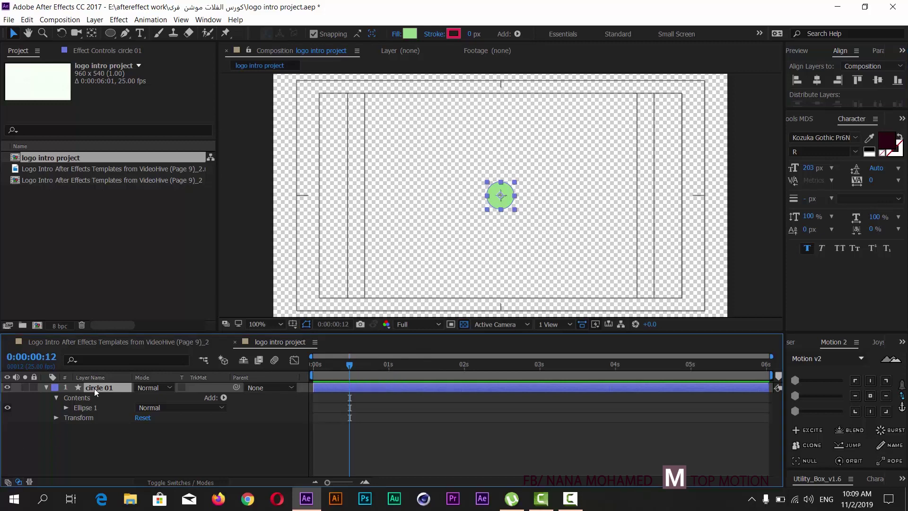
Raise circle 01 to Position 480,215 and set a starting Position keyframe.
click(56, 398)
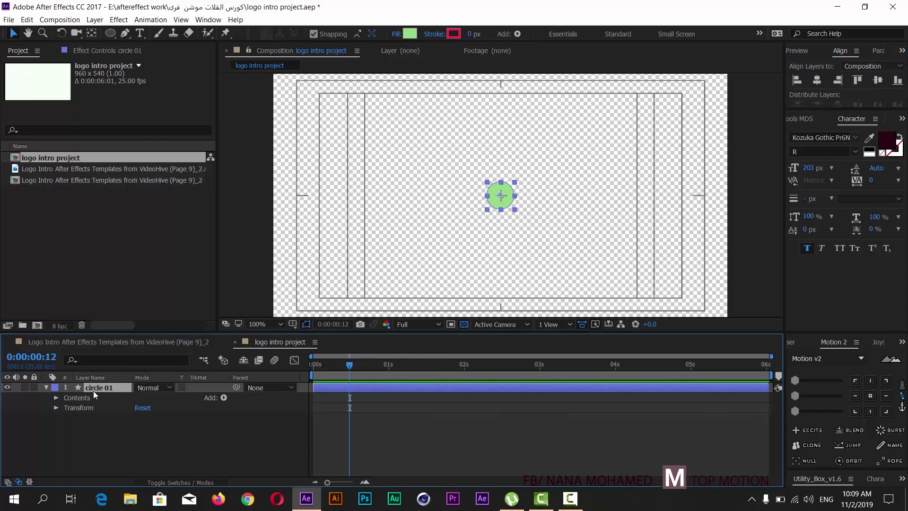
key(p)
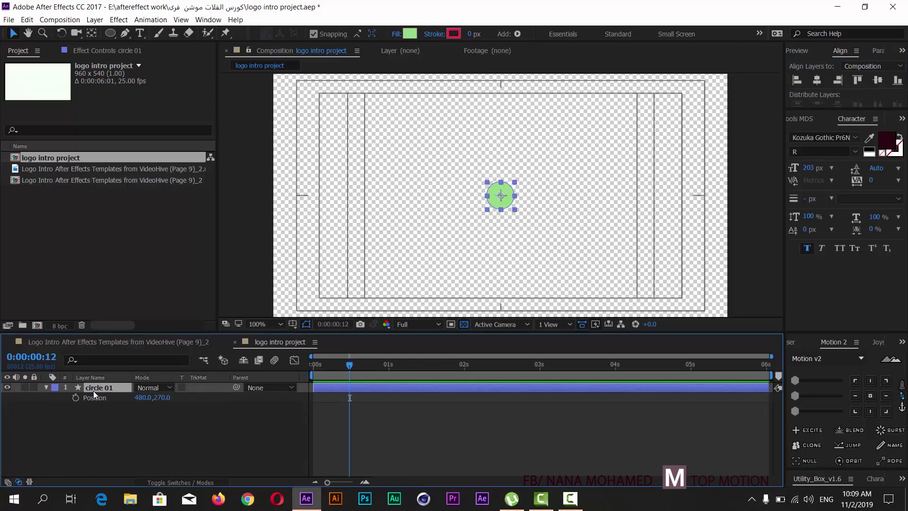
key(shift+s)
drag(163, 398, 128, 406)
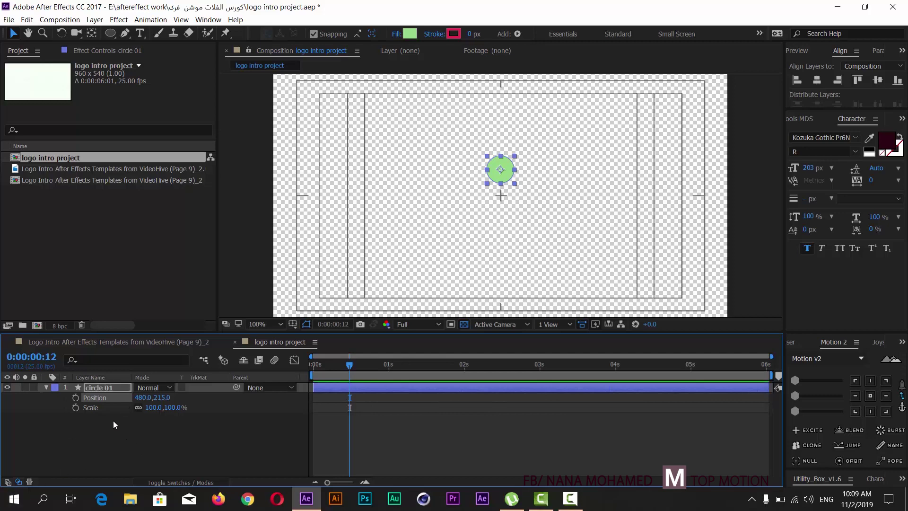
click(75, 398)
click(173, 342)
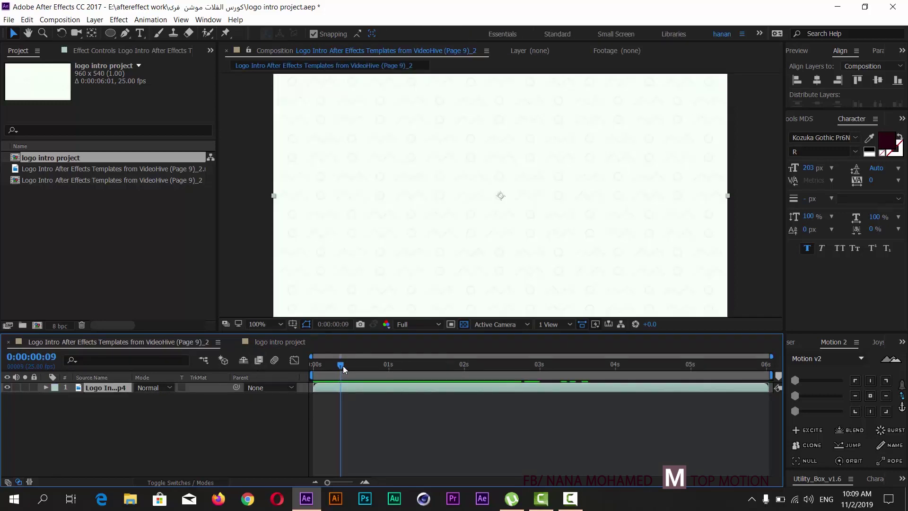
Scrub the reference template's opening frames, then return to logo intro project.
drag(343, 365, 373, 365)
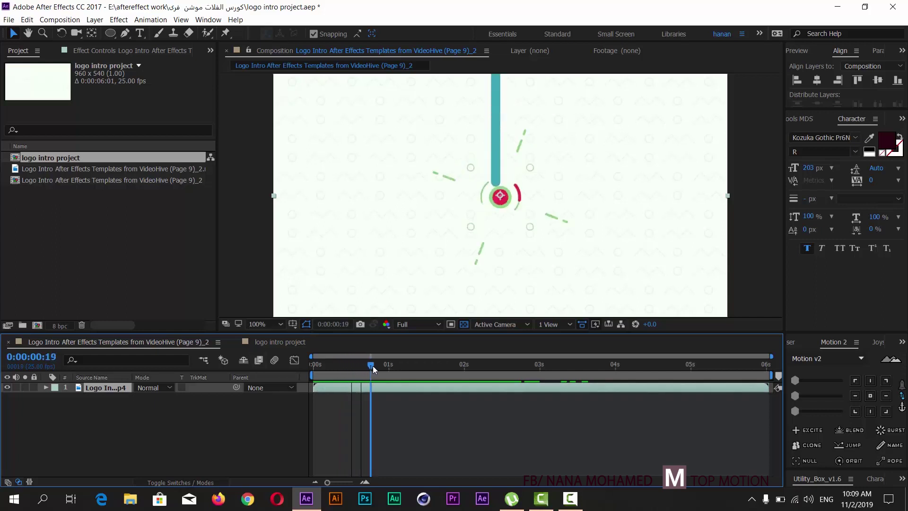
drag(373, 365, 392, 368)
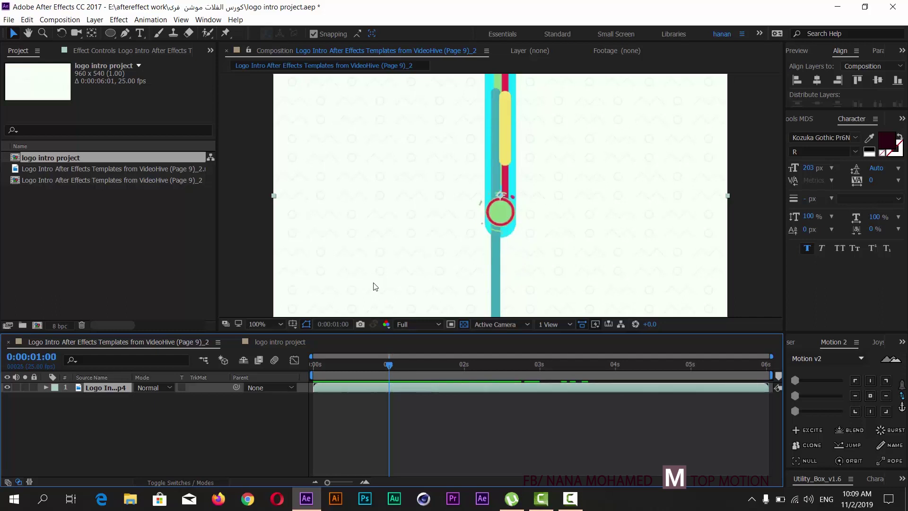
click(272, 342)
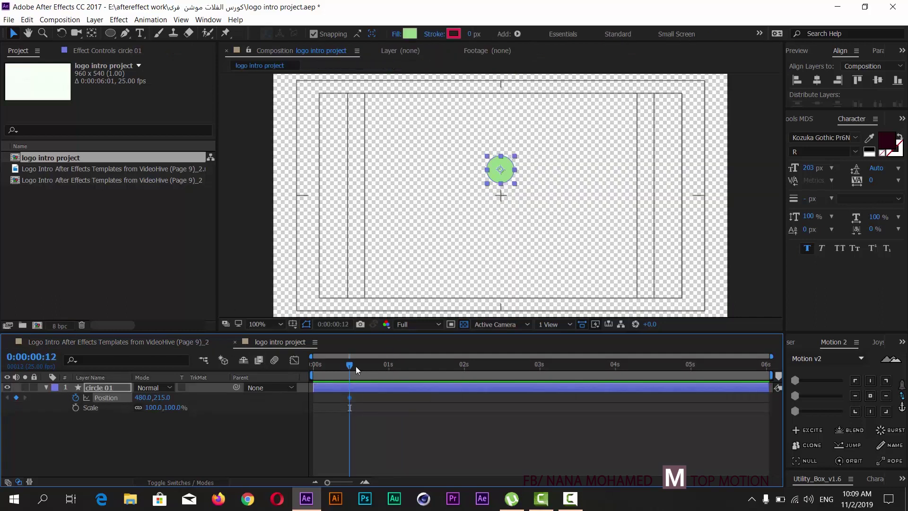
At one second, move the circle down to Y 326 and set a Scale keyframe.
drag(351, 365, 388, 370)
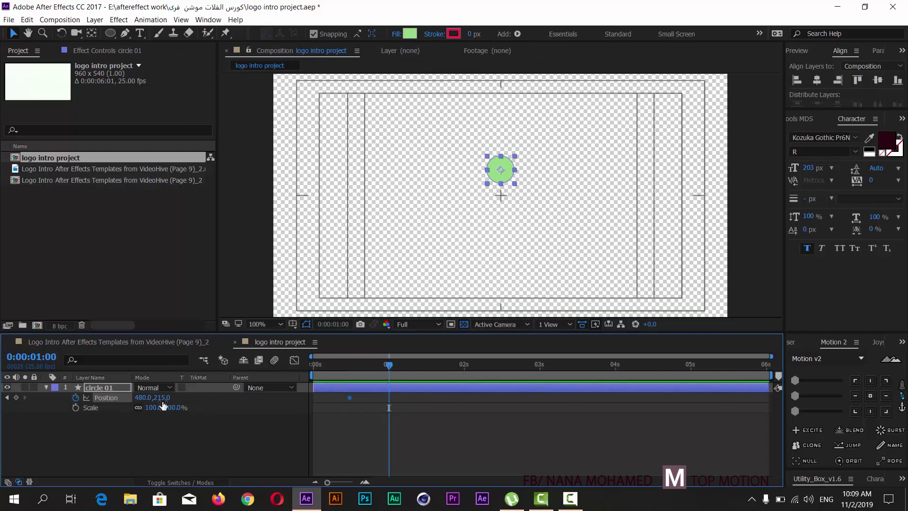
drag(161, 403, 226, 399)
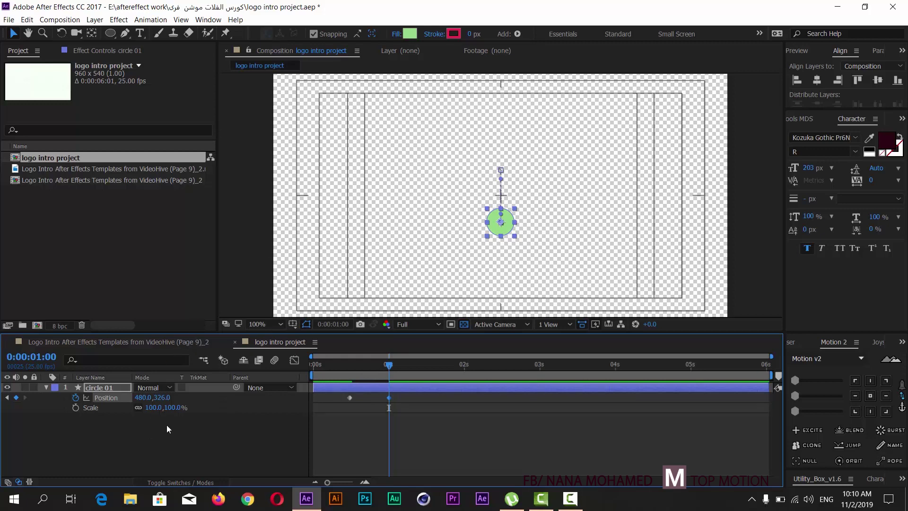
click(76, 409)
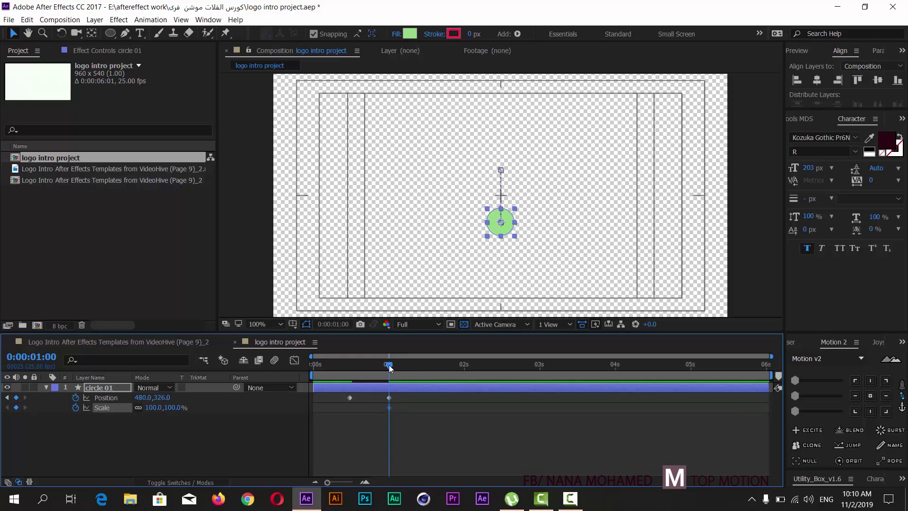
At frame 12, set the circle's Scale to 0%.
drag(389, 364, 350, 365)
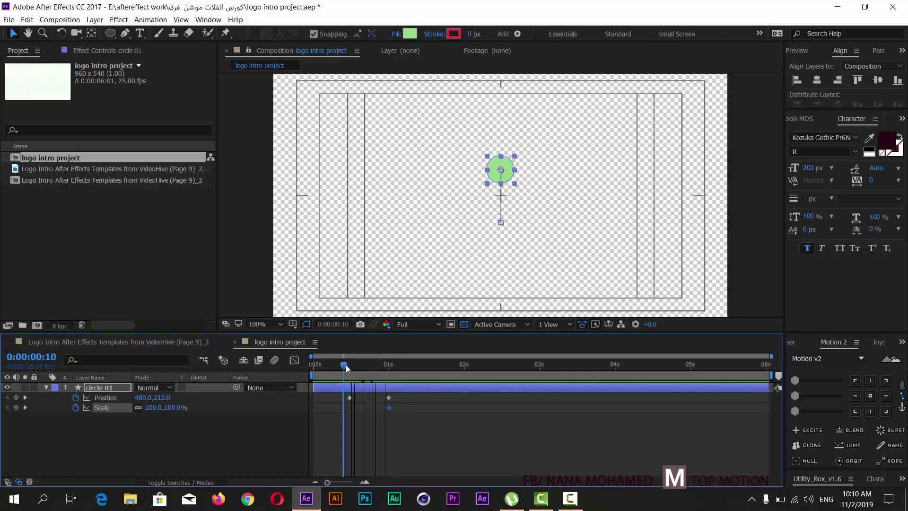
click(178, 408)
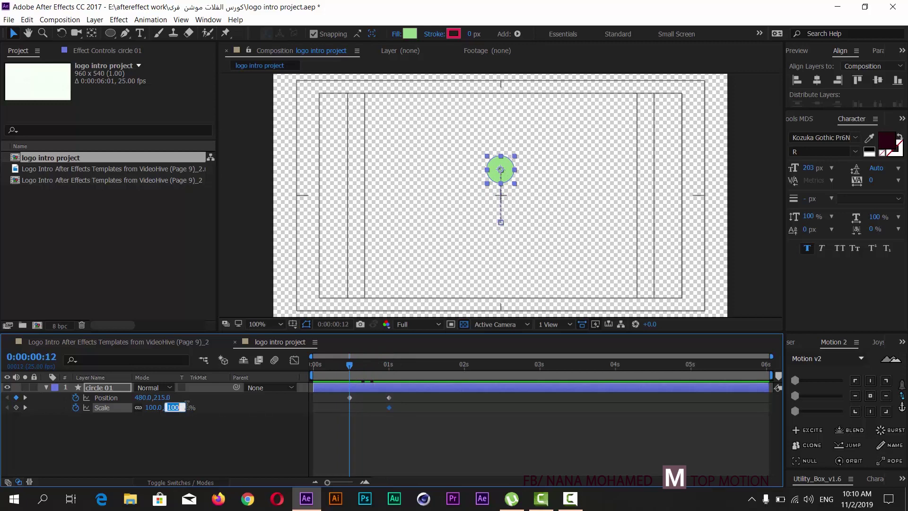
text(0)
key(Return)
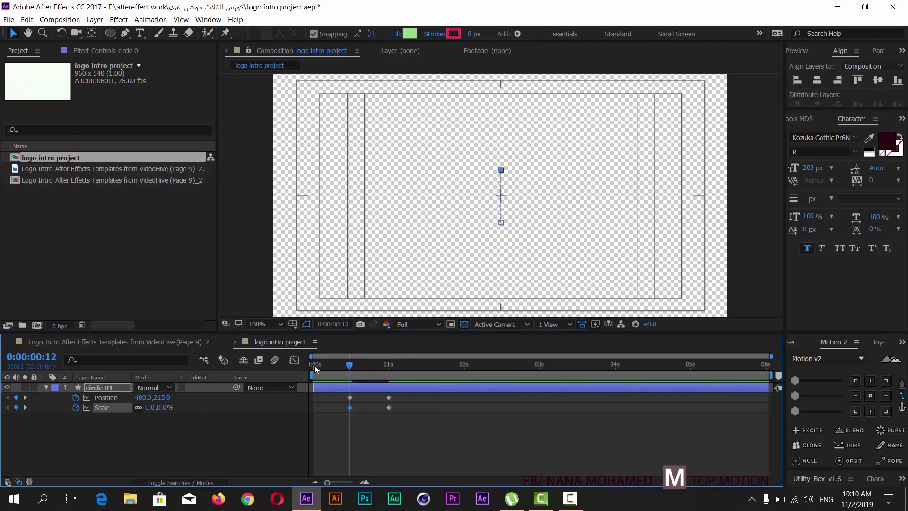
drag(350, 365, 314, 365)
click(251, 439)
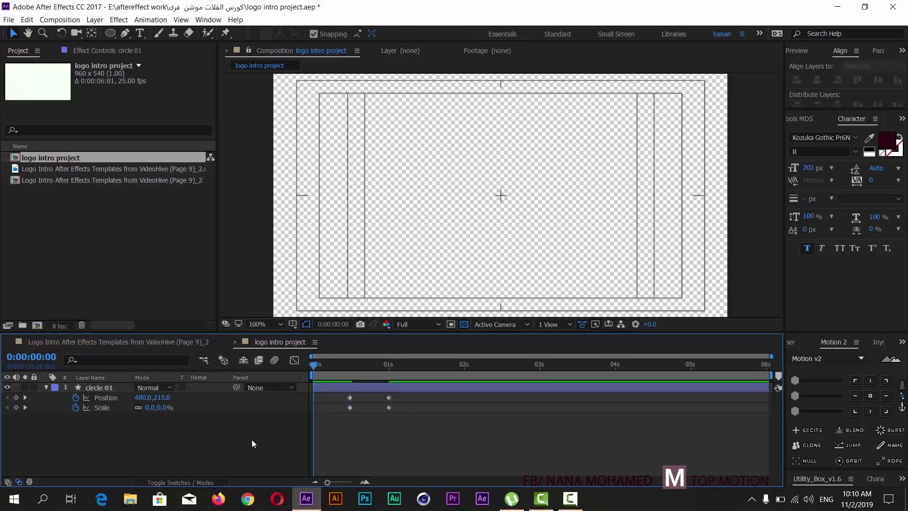
Move circle 01's first Scale keyframe a few frames earlier and preview the grow.
key(space)
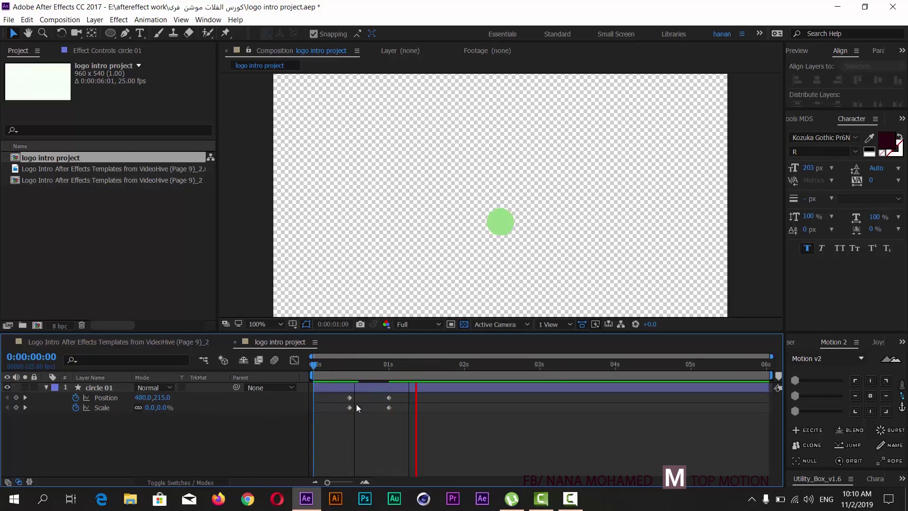
drag(314, 367, 374, 373)
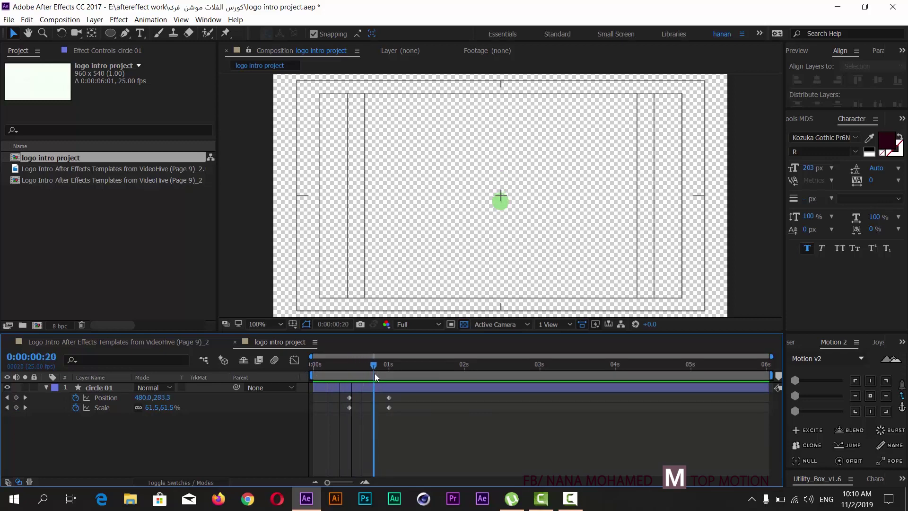
click(350, 408)
drag(351, 408, 341, 409)
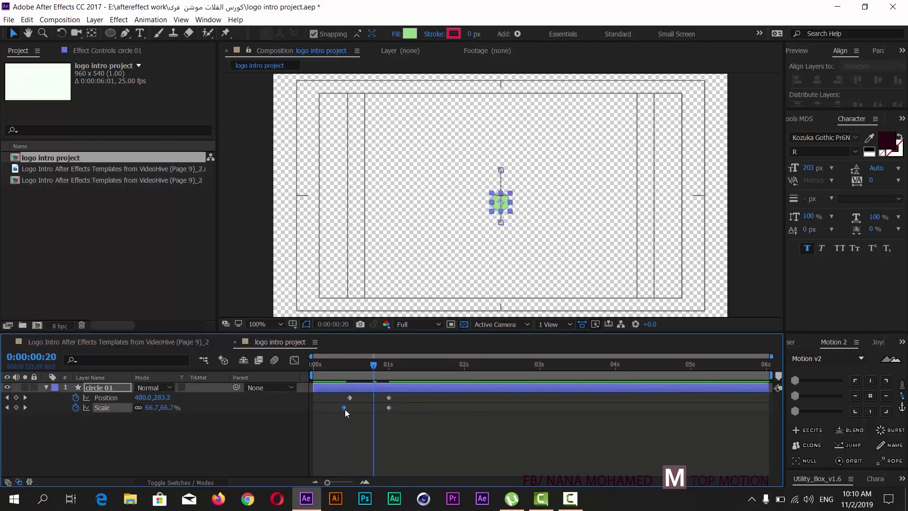
drag(357, 371, 335, 369)
click(262, 285)
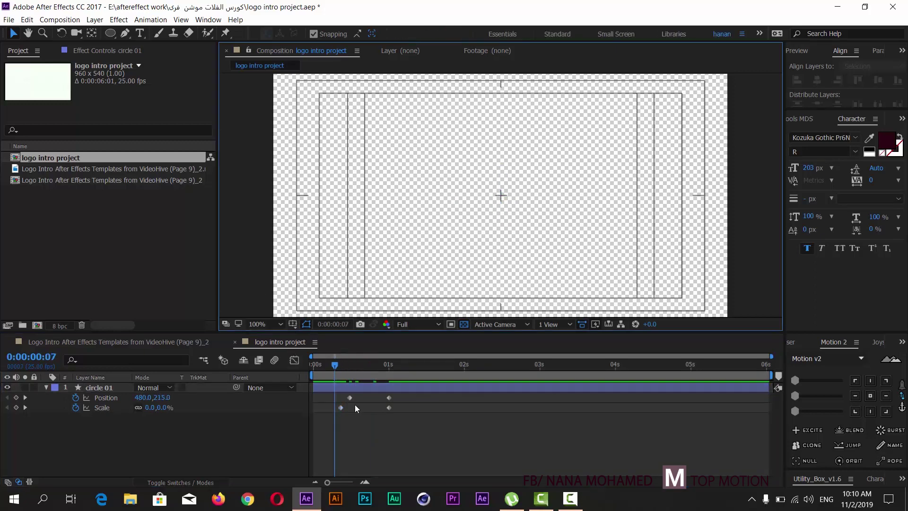
mouse_move(336, 365)
mouse_down()
mouse_move(379, 375)
mouse_move(300, 377)
mouse_up()
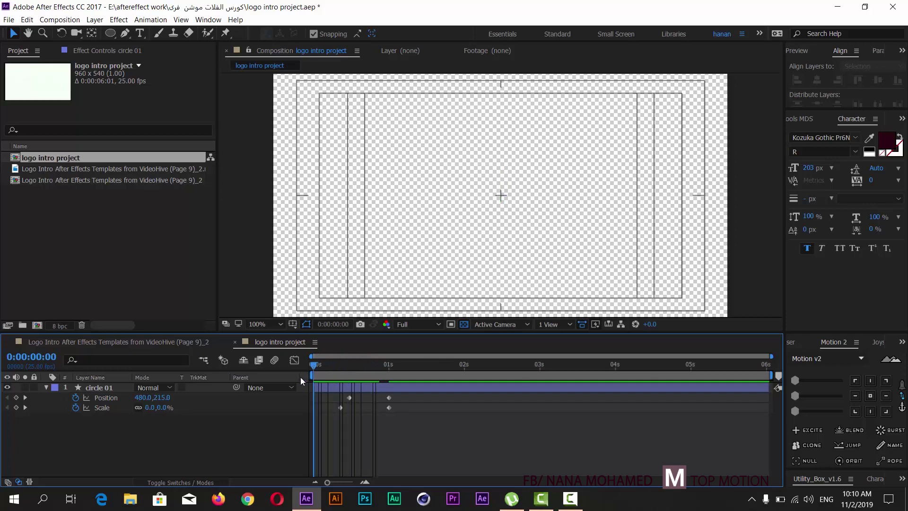
key(space)
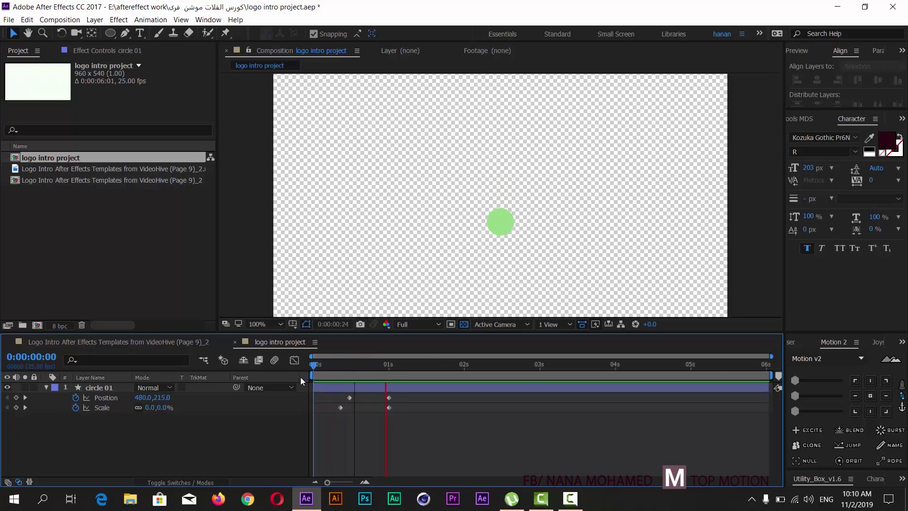
mouse_move(350, 365)
mouse_down()
mouse_move(398, 401)
mouse_move(322, 417)
mouse_up()
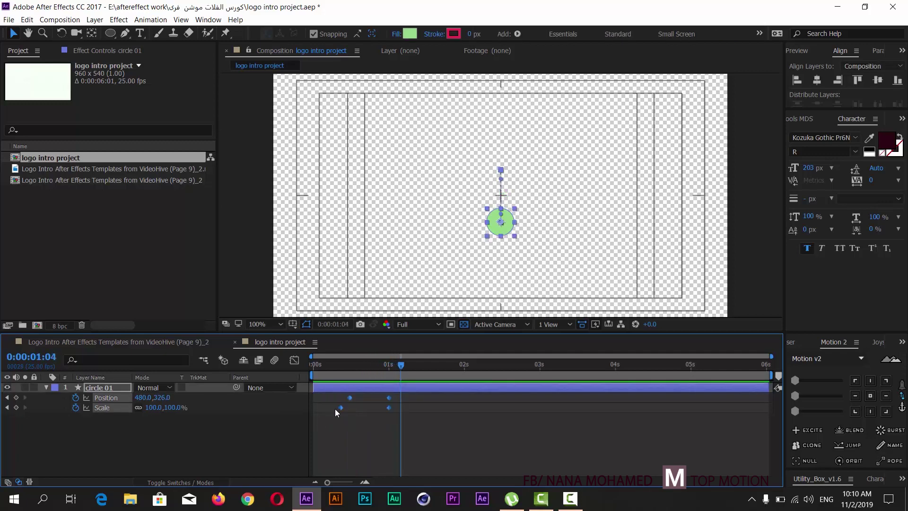
Apply Easy Ease to all of circle 01's Position and Scale keyframes.
right_click(341, 409)
mouse_move(443, 402)
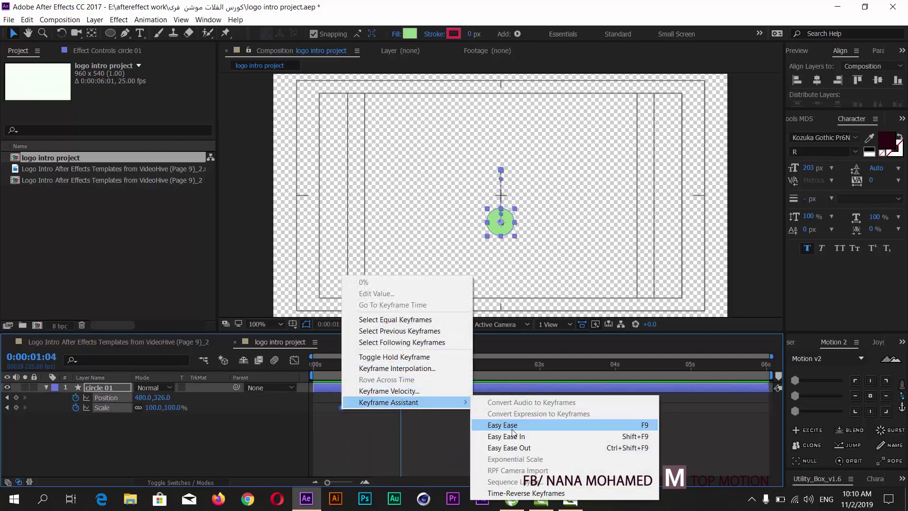
click(513, 426)
click(286, 281)
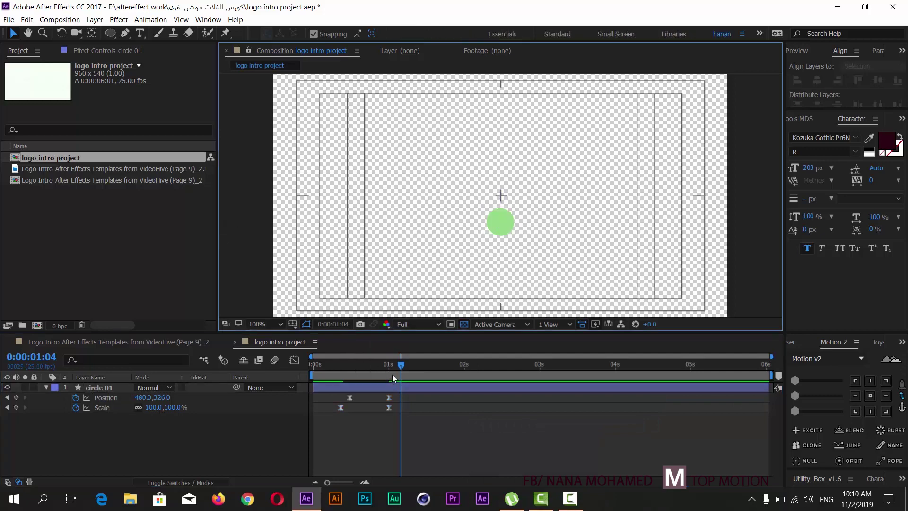
drag(401, 365, 332, 365)
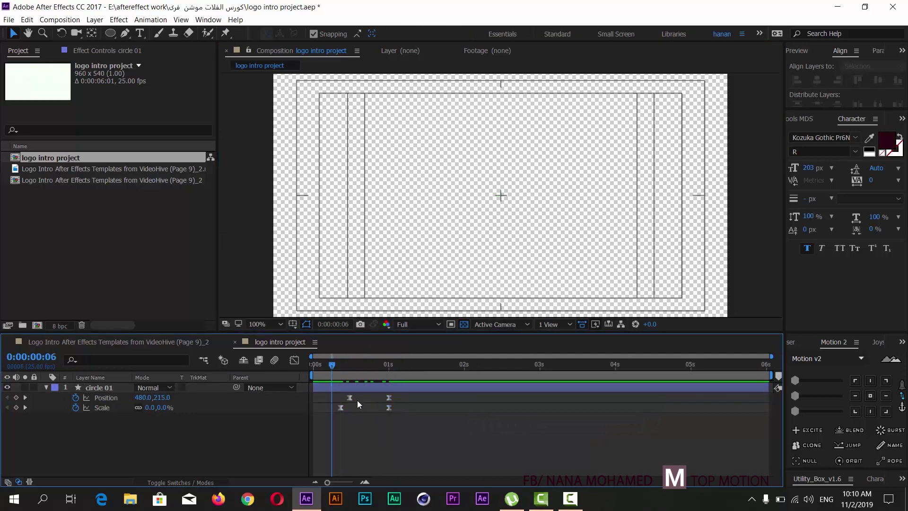
drag(357, 398, 339, 410)
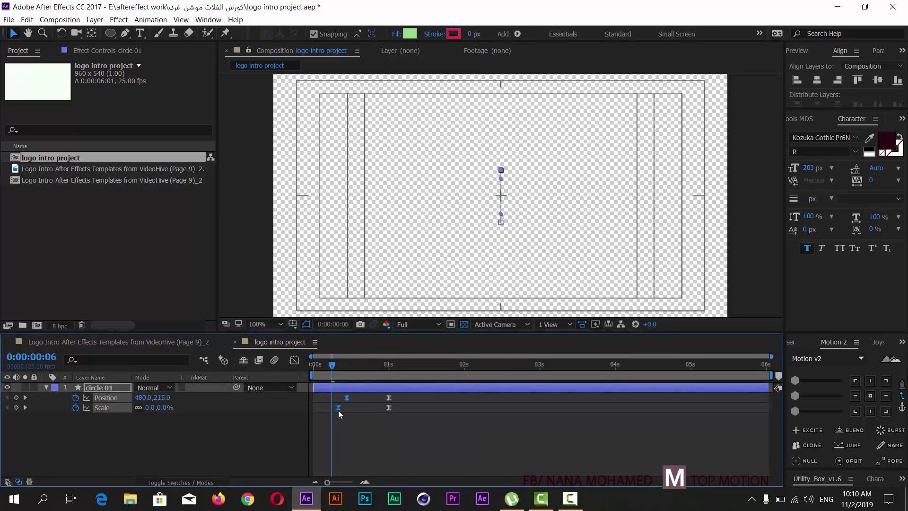
click(262, 283)
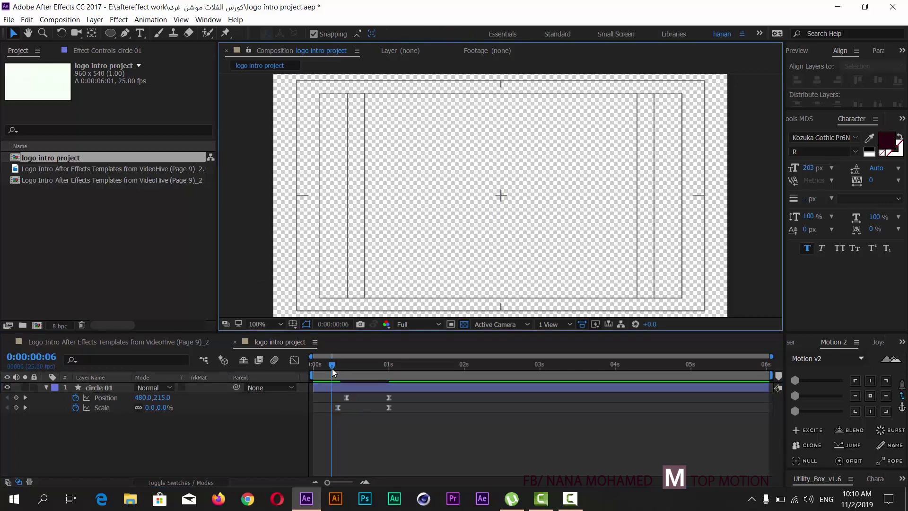
drag(332, 368, 306, 367)
key(space)
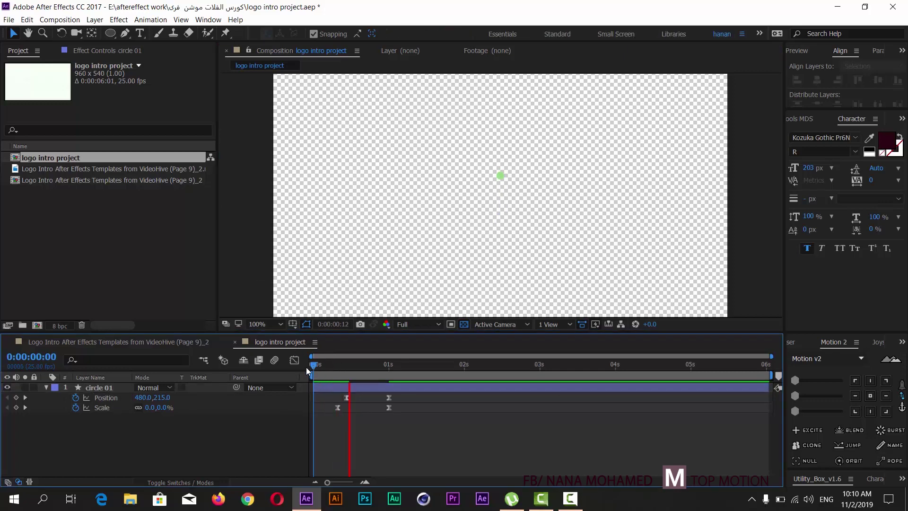
drag(380, 364, 390, 364)
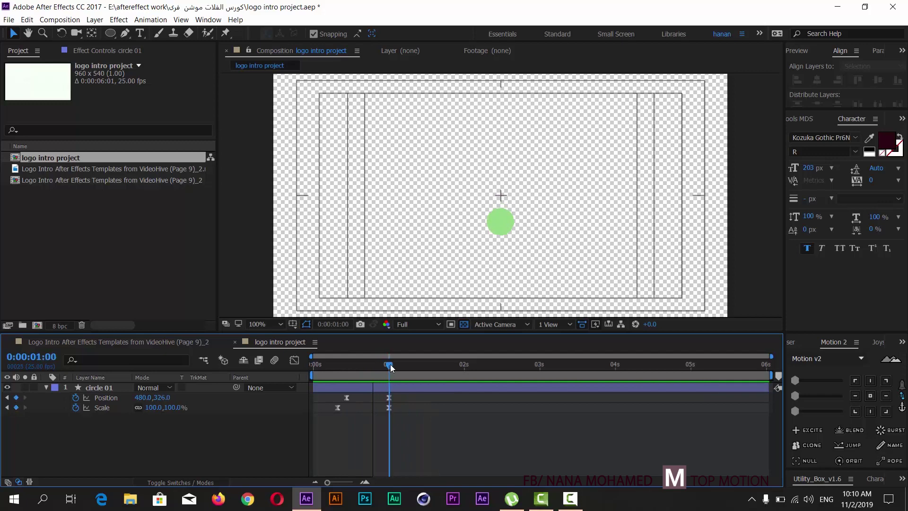
click(158, 342)
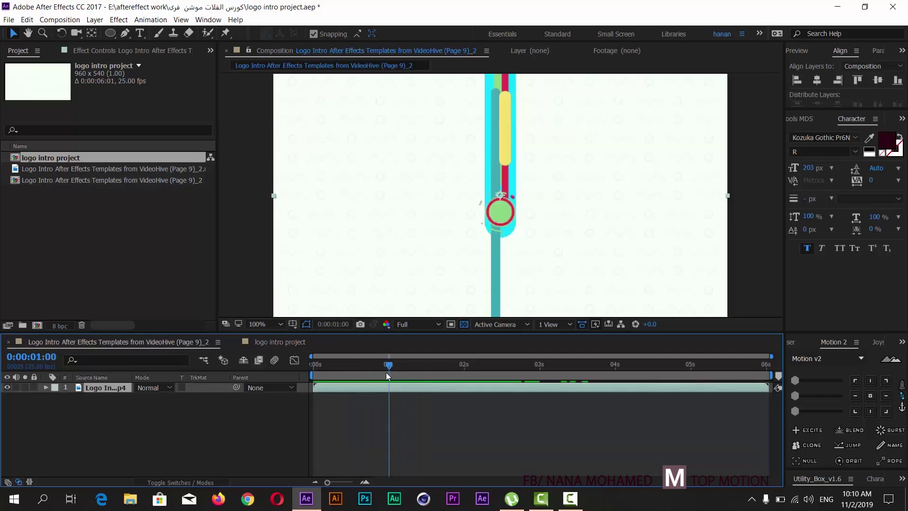
mouse_move(390, 364)
mouse_down()
mouse_move(406, 366)
mouse_move(359, 364)
mouse_move(371, 365)
mouse_up()
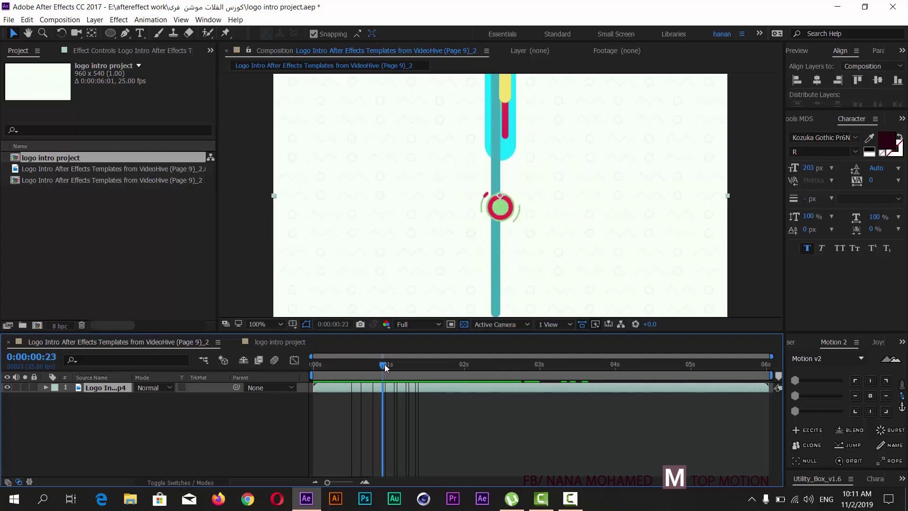
mouse_move(371, 364)
mouse_down()
mouse_move(464, 371)
mouse_move(404, 371)
mouse_up()
click(270, 342)
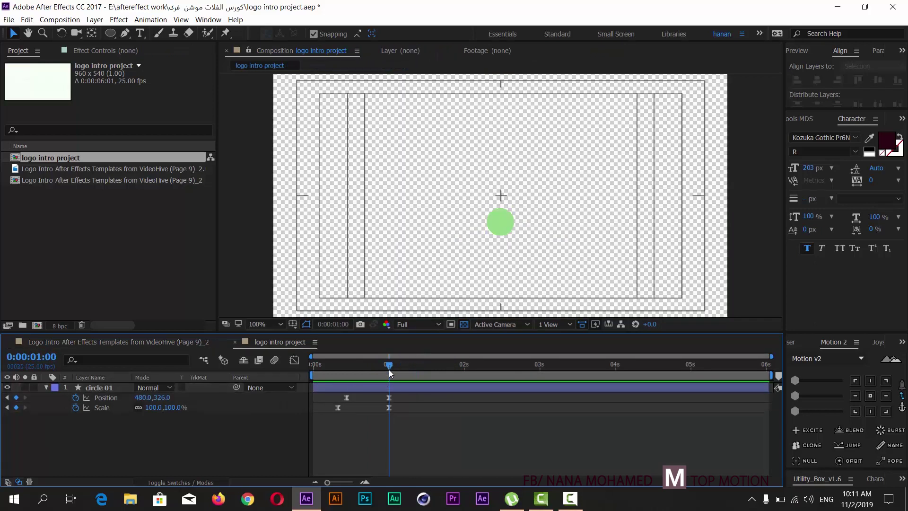
click(185, 344)
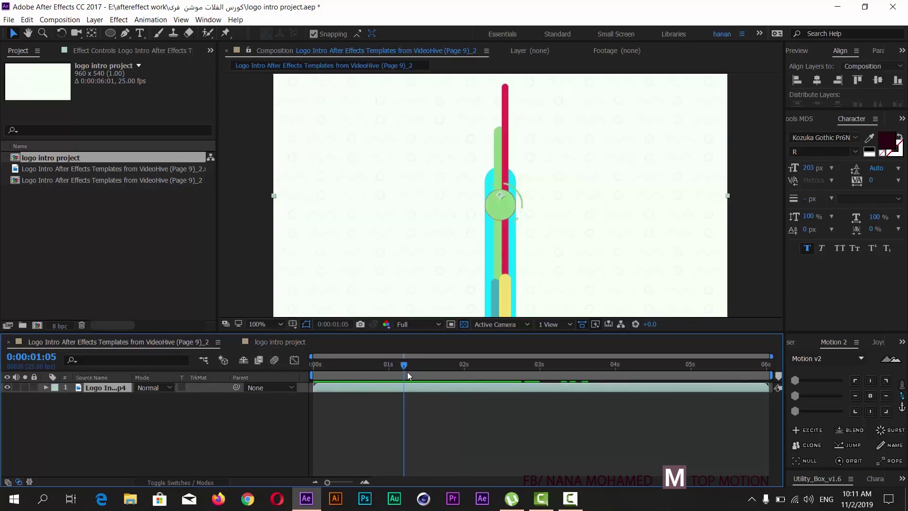
drag(406, 365, 410, 368)
drag(411, 364, 390, 369)
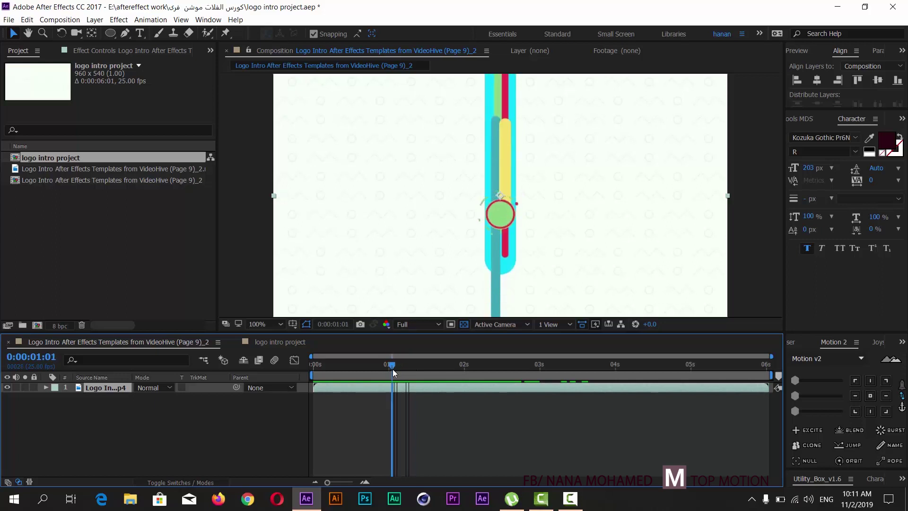
click(280, 342)
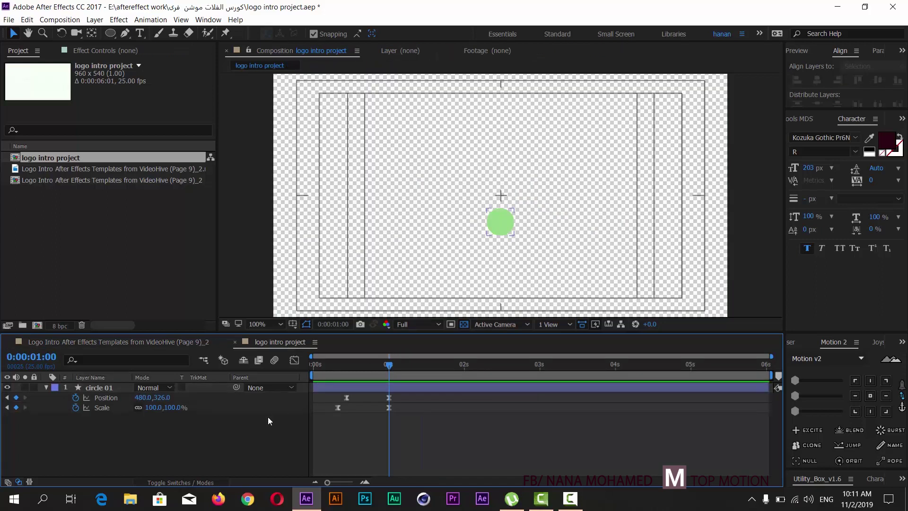
Duplicate circle 01 as circle 02 and shift its Scale keyframes slightly later.
click(92, 390)
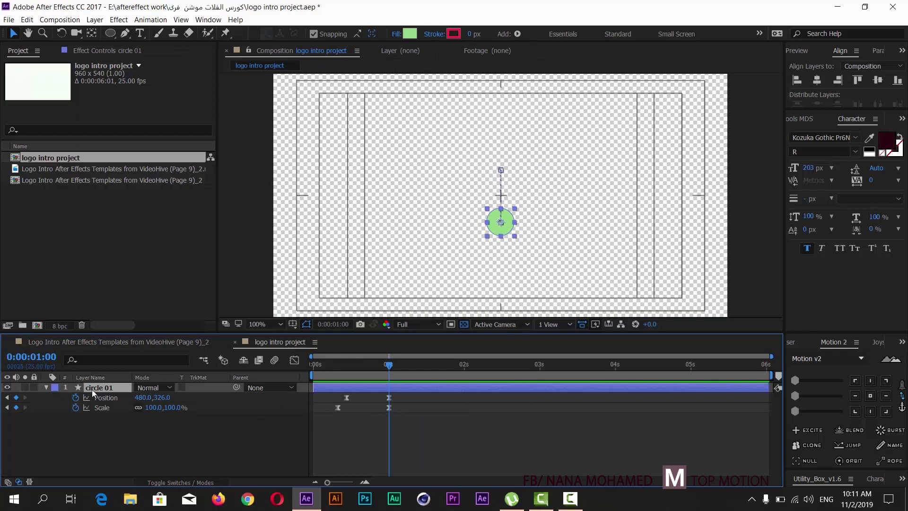
key(ctrl+d)
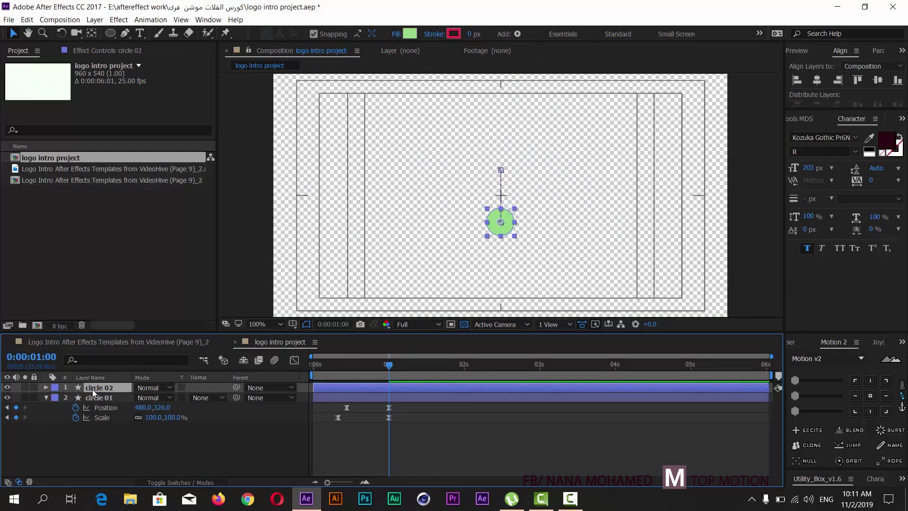
key(u)
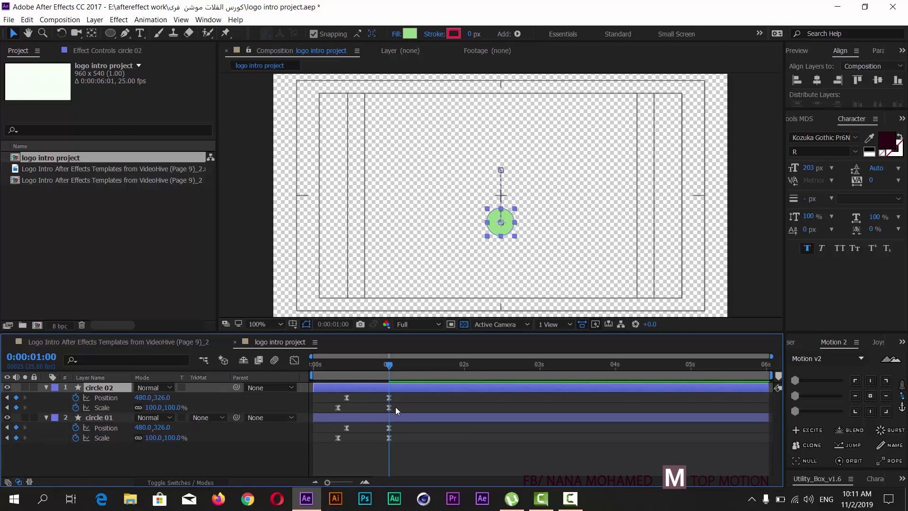
drag(401, 405, 332, 411)
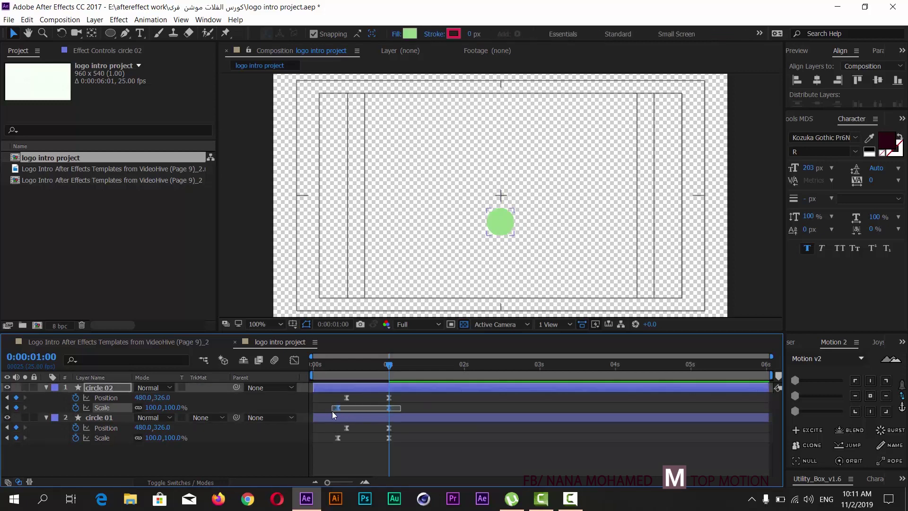
drag(339, 408, 355, 407)
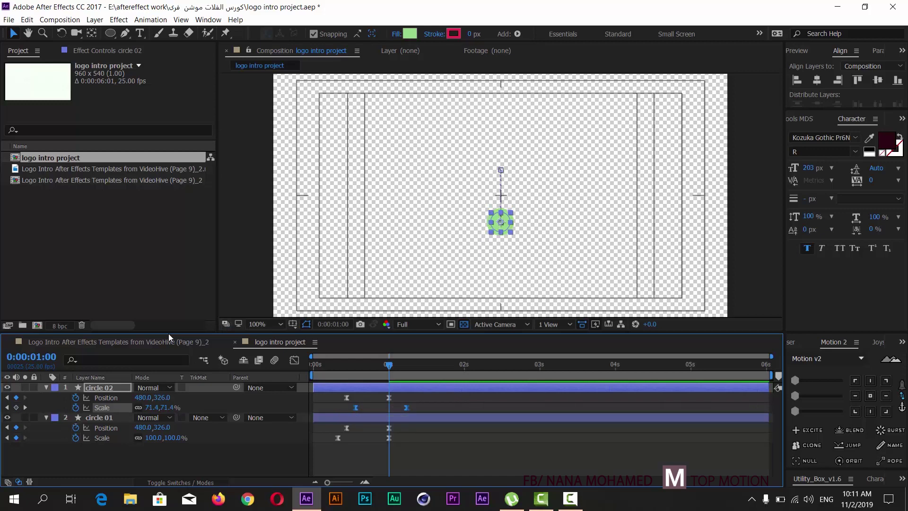
Lock the viewer on the reference intro comp while the timeline shows logo intro project.
click(159, 342)
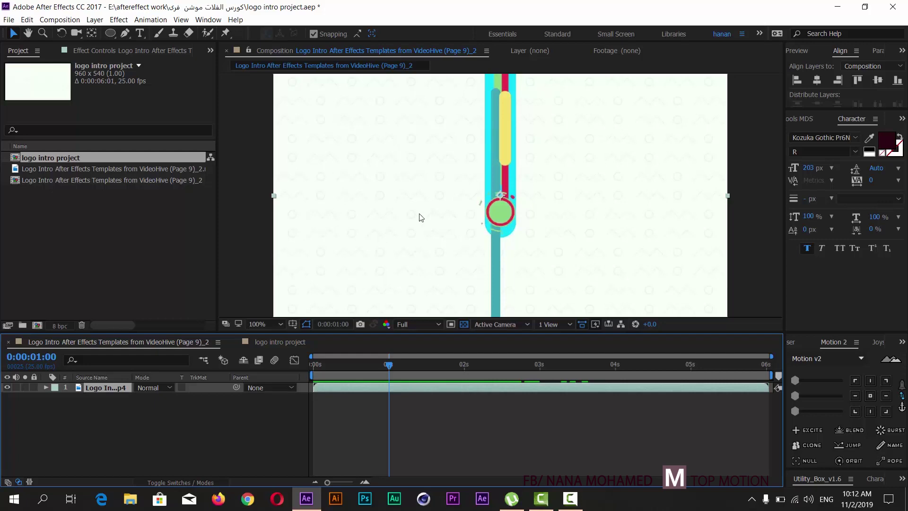
click(280, 342)
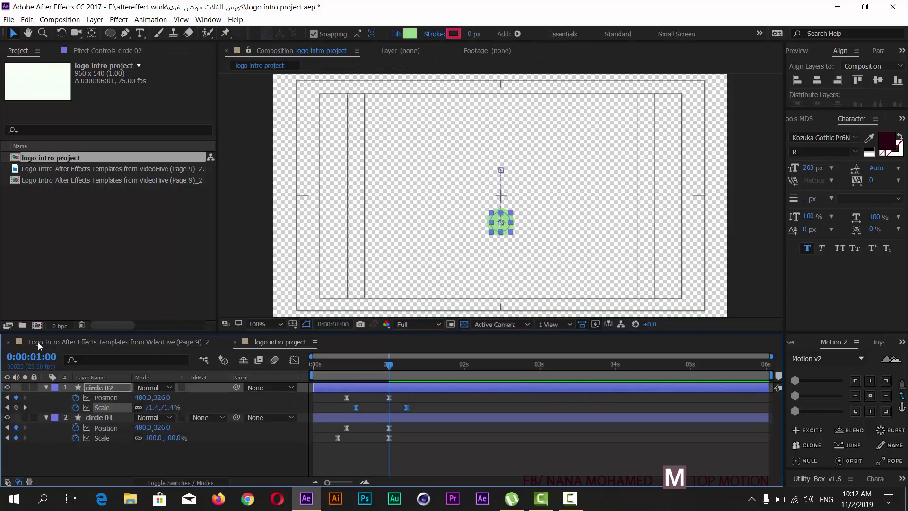
click(138, 344)
click(280, 342)
click(182, 341)
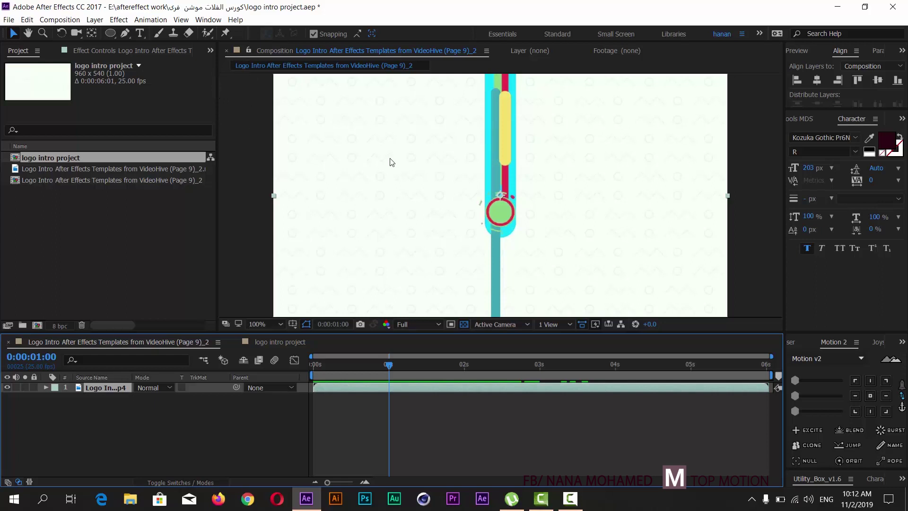
click(250, 50)
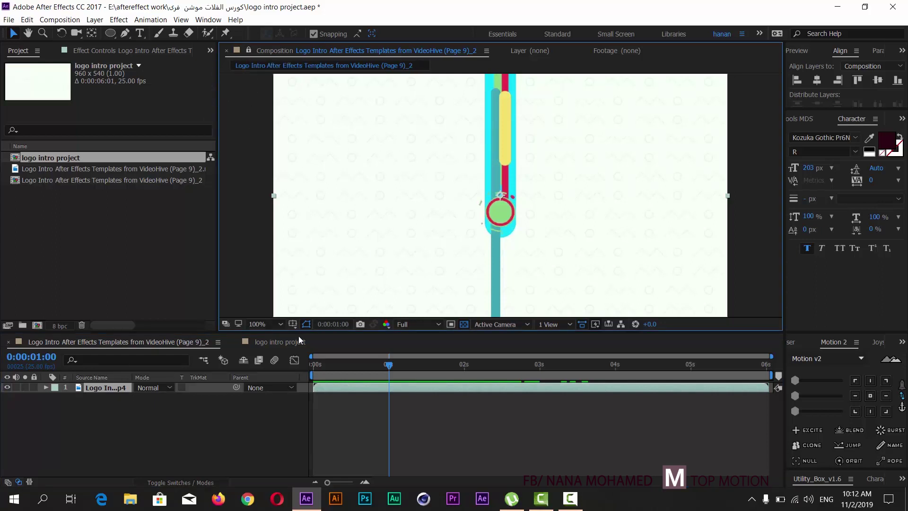
click(279, 342)
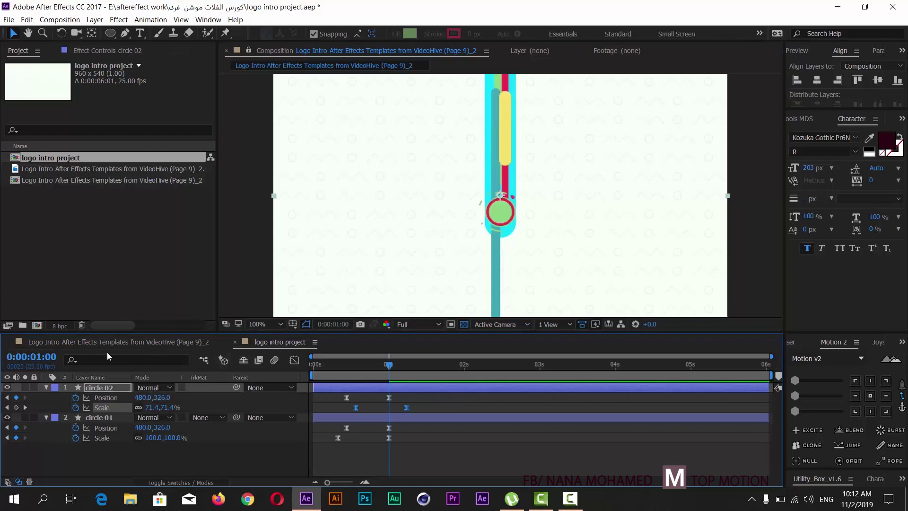
Set circle 02's Fill 1 colour to the reference intro's red using the eyedropper.
click(100, 388)
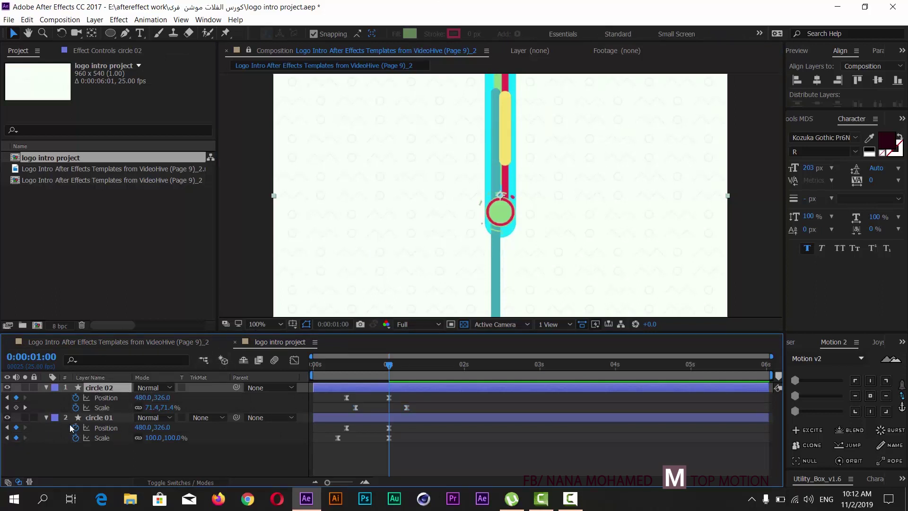
click(46, 388)
click(46, 388)
click(56, 408)
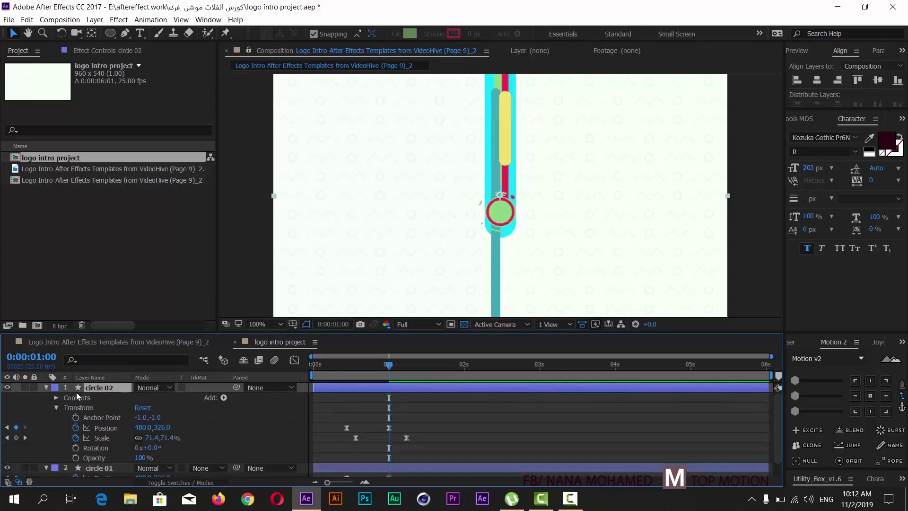
click(55, 398)
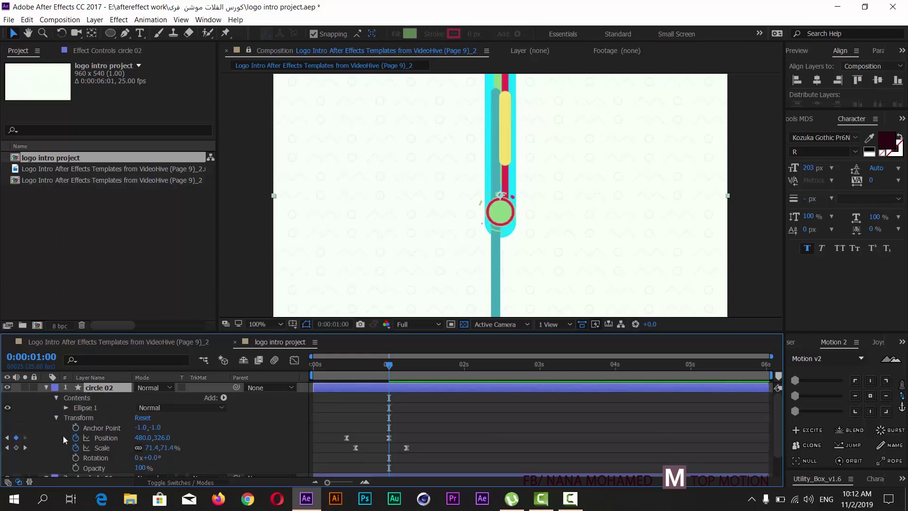
click(66, 407)
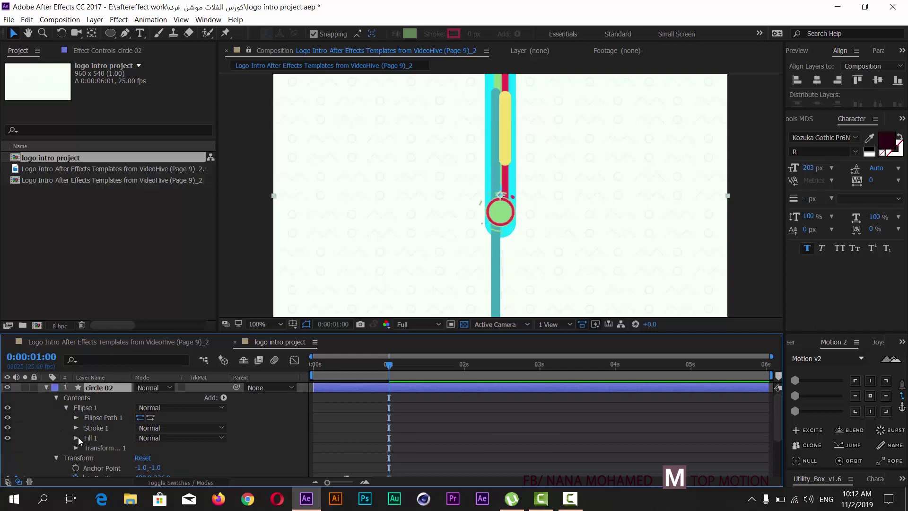
click(76, 438)
click(157, 464)
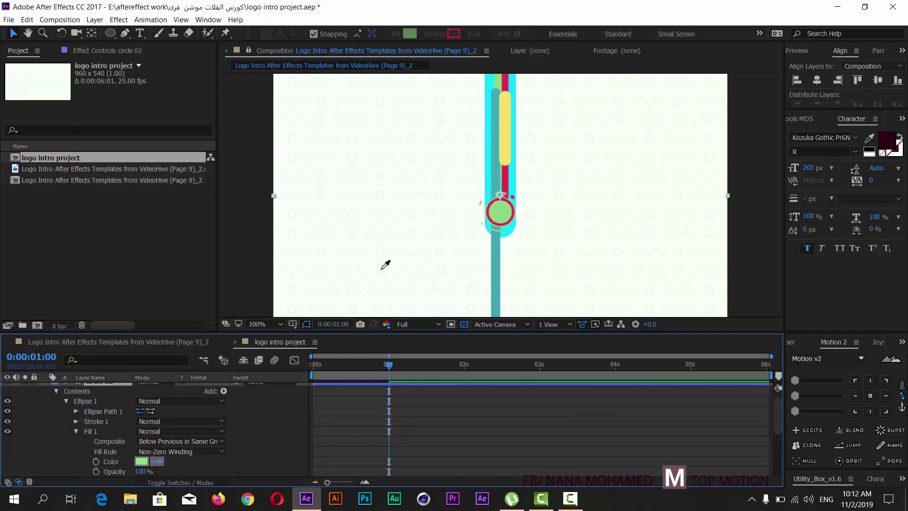
click(509, 177)
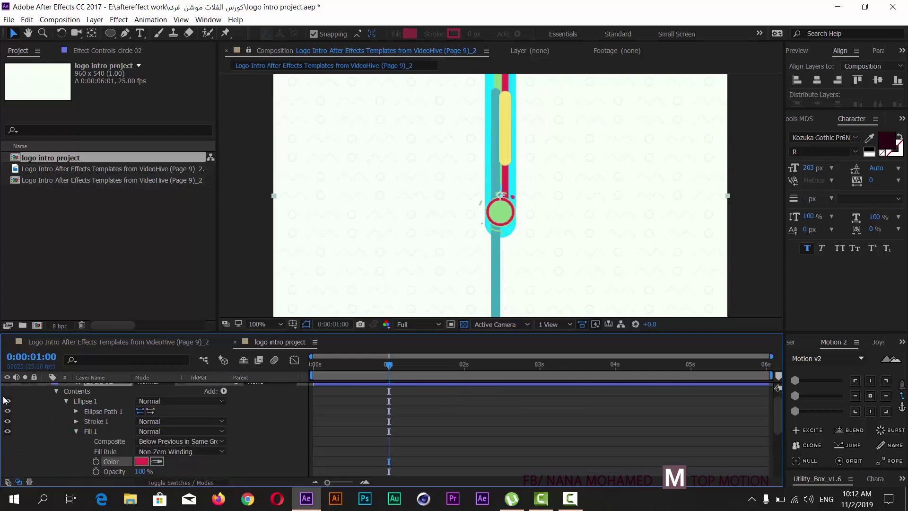
Unlock the viewer and collapse circle 02 to show only its animated properties.
click(249, 50)
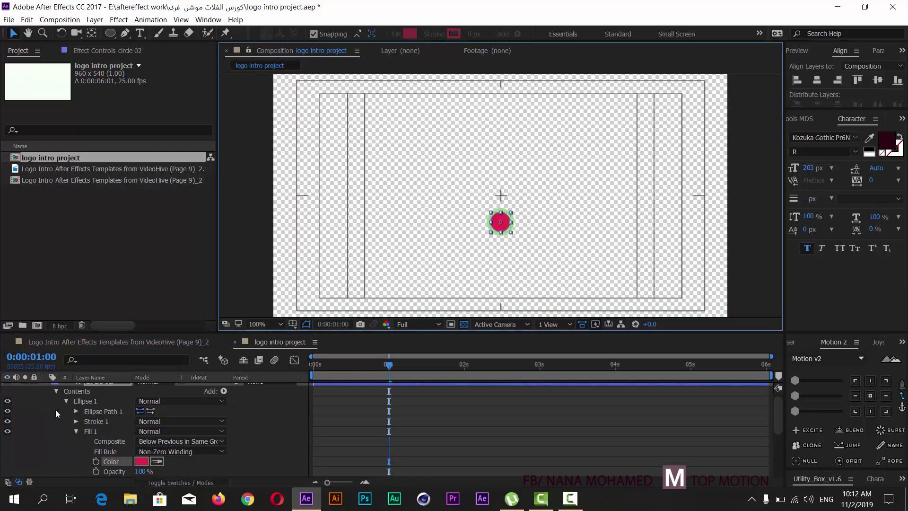
scroll(55, 410, up, 1)
click(46, 388)
click(102, 387)
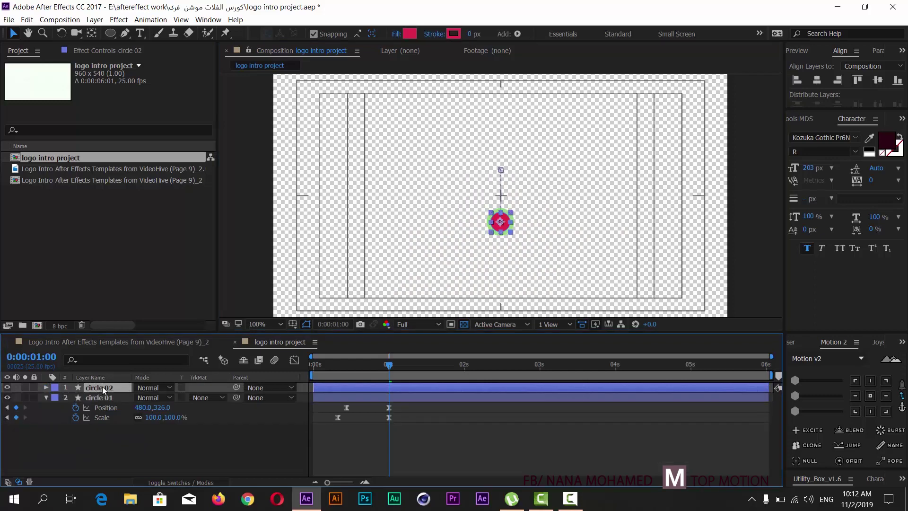
key(u)
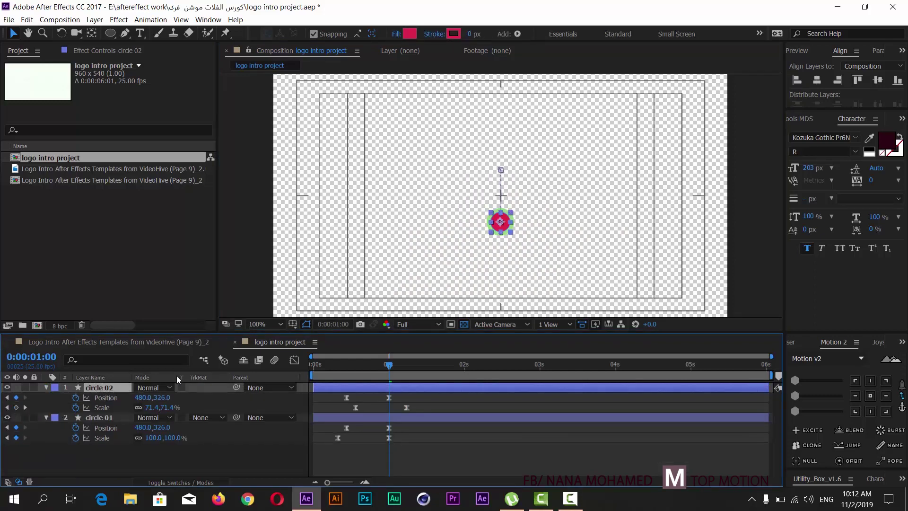
drag(387, 367, 325, 368)
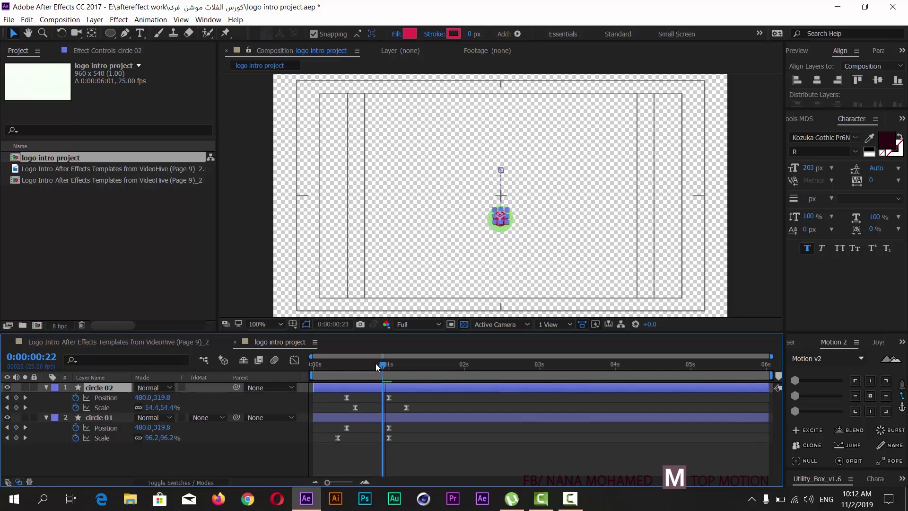
click(254, 265)
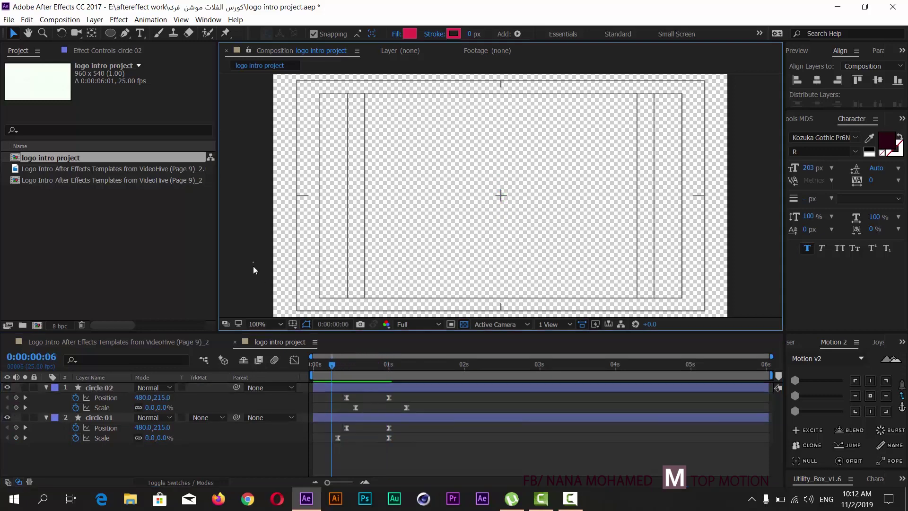
drag(326, 367, 302, 365)
key(space)
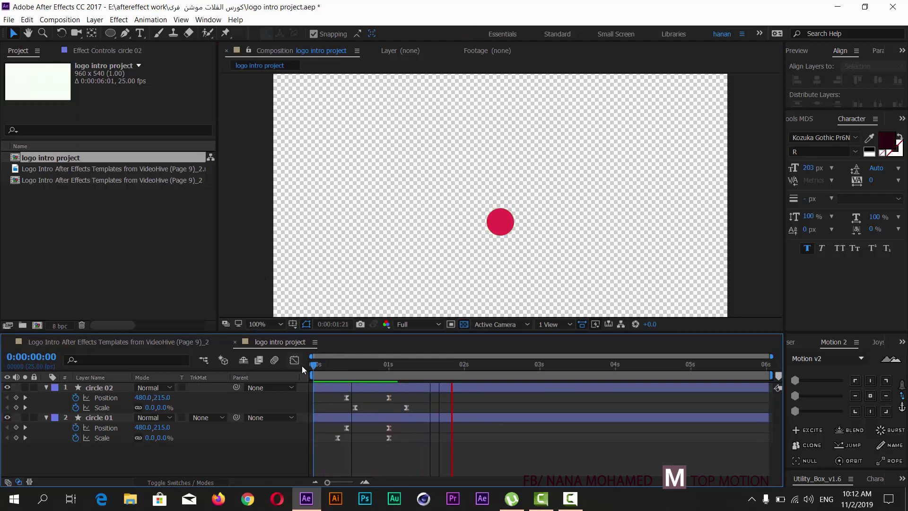
click(322, 367)
mouse_move(347, 366)
mouse_down()
mouse_move(395, 366)
mouse_move(304, 374)
mouse_up()
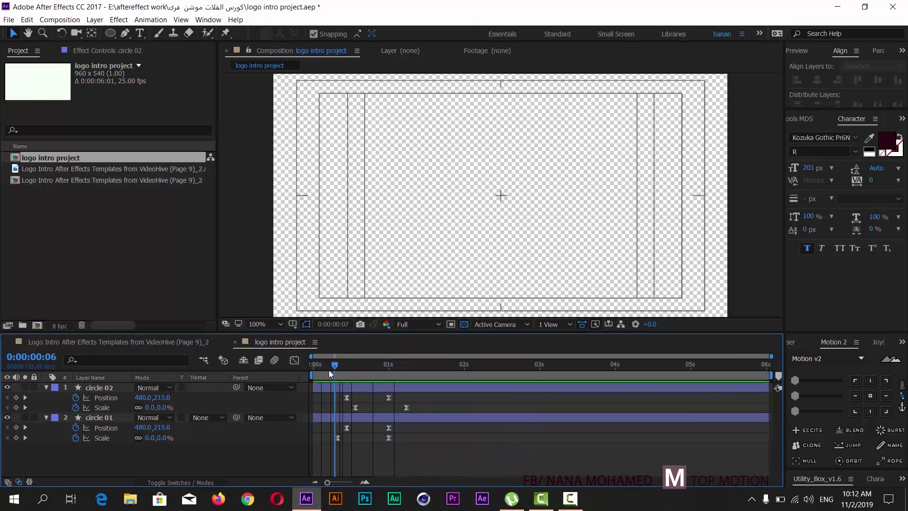
click(104, 390)
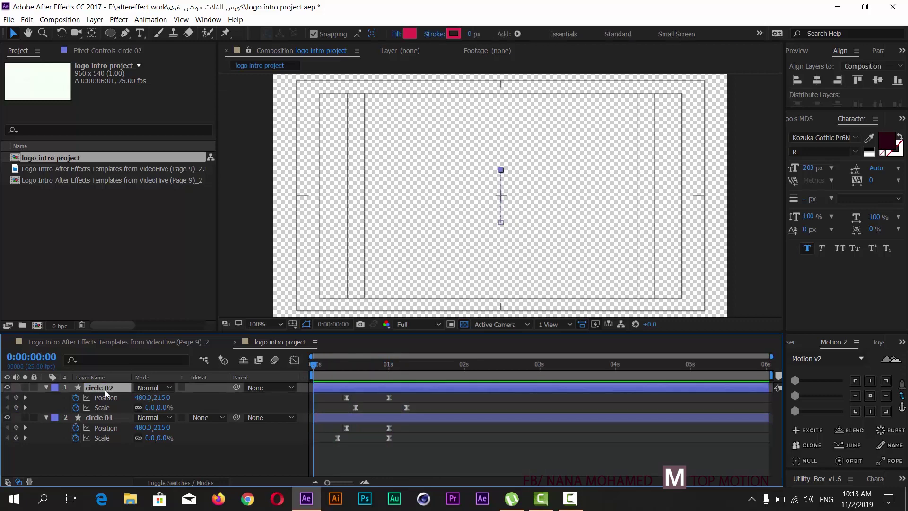
Duplicate circle 02 as circle 03 and shift its Scale keyframes a few frames later.
key(ctrl+d)
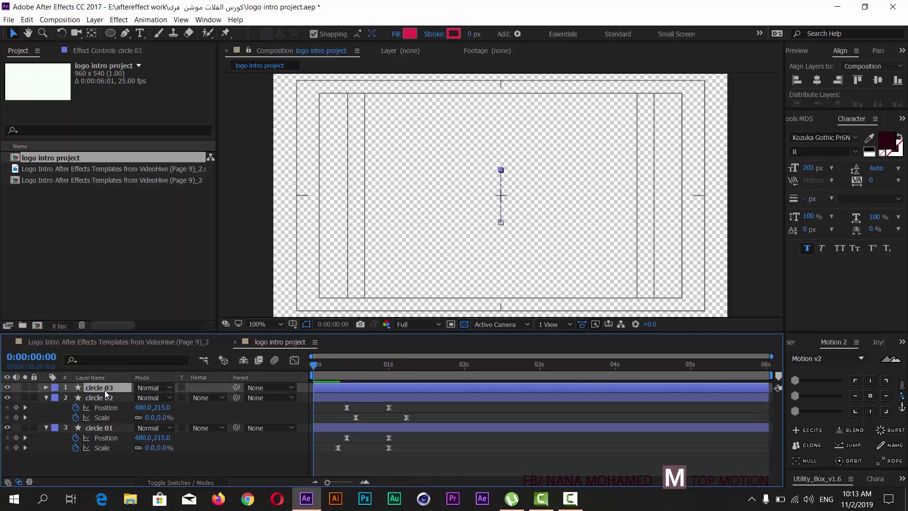
key(u)
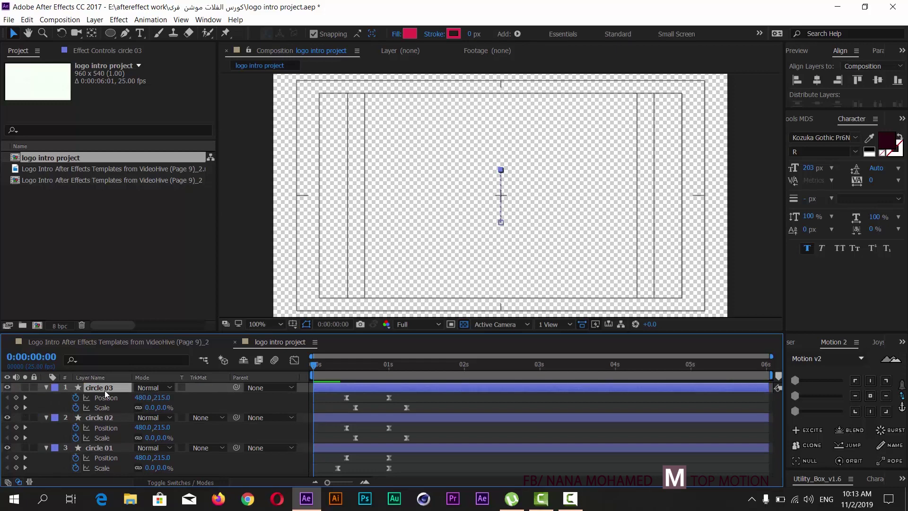
drag(422, 406, 353, 411)
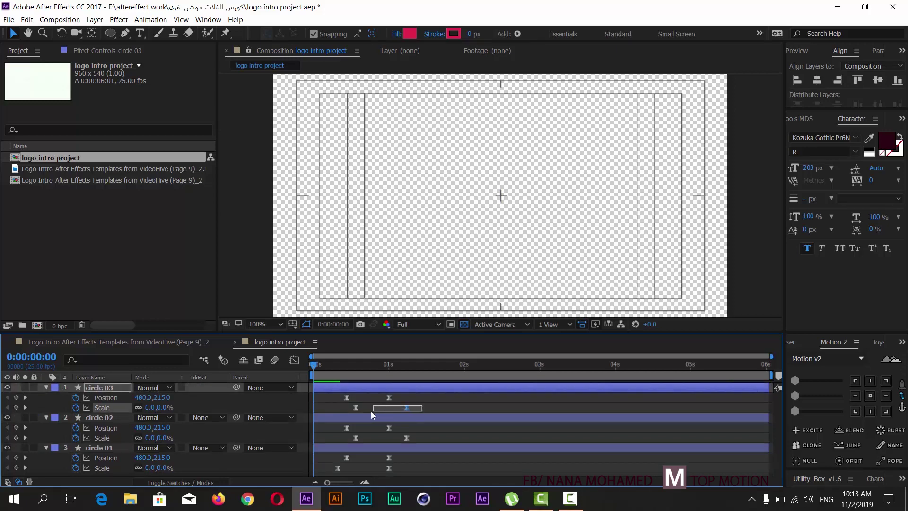
mouse_move(355, 407)
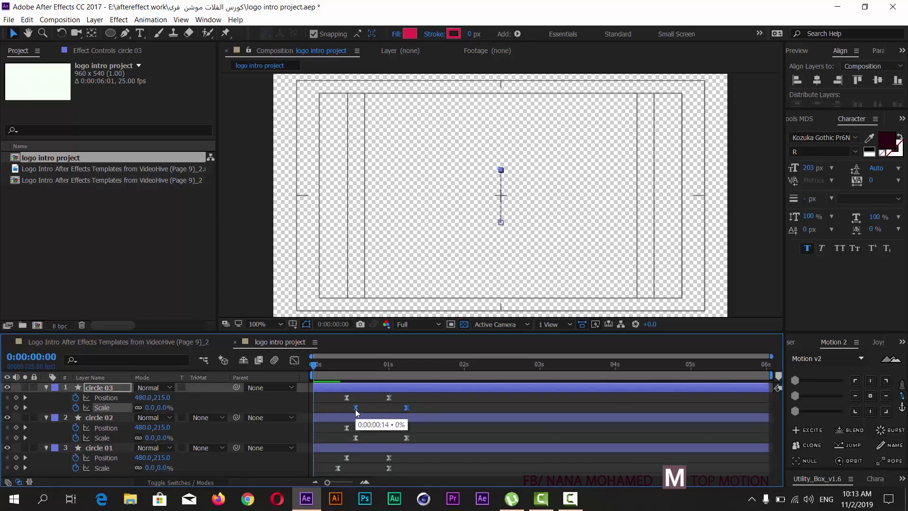
drag(356, 410, 369, 413)
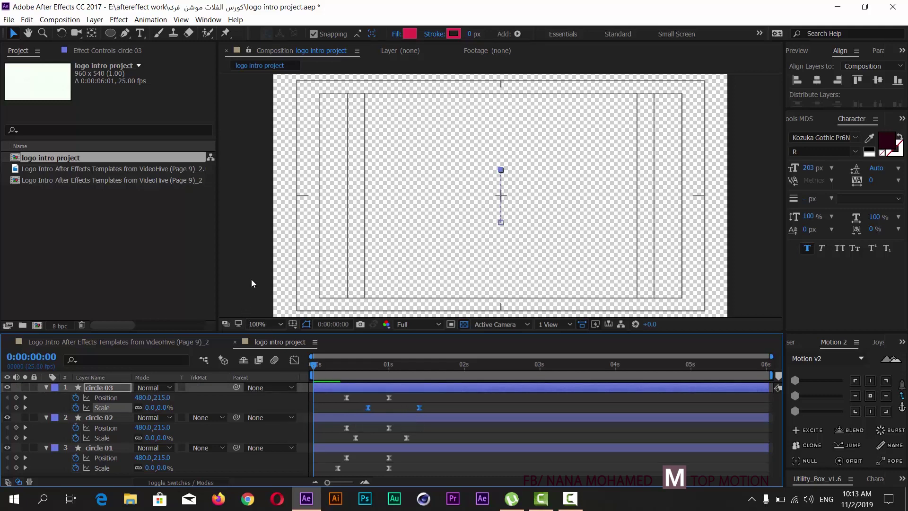
Preview the staggered circles, then select circle 03 at 0:00:00:16.
click(235, 241)
key(space)
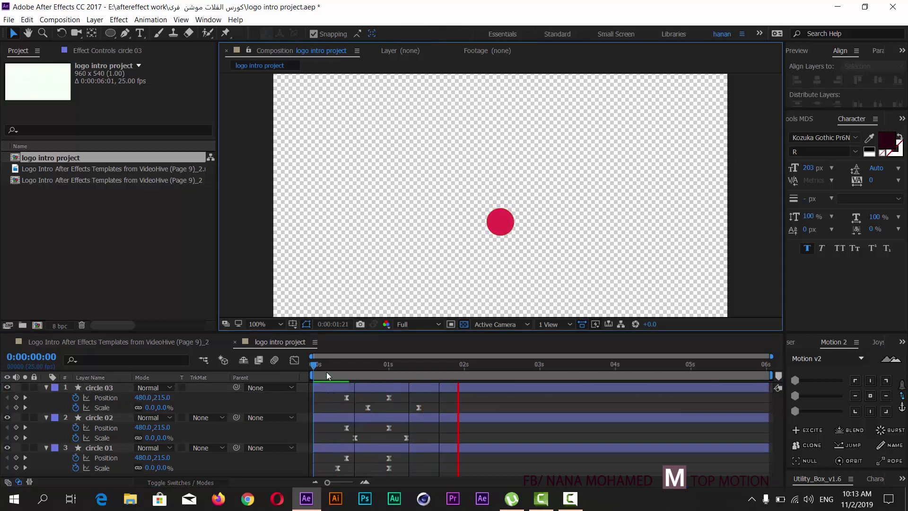
mouse_move(326, 364)
mouse_down()
mouse_move(429, 363)
mouse_move(403, 363)
mouse_up()
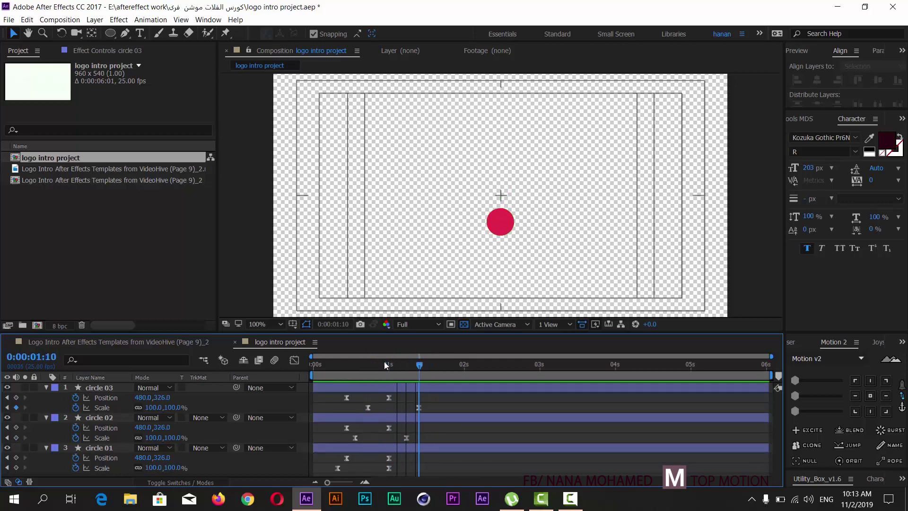
click(98, 389)
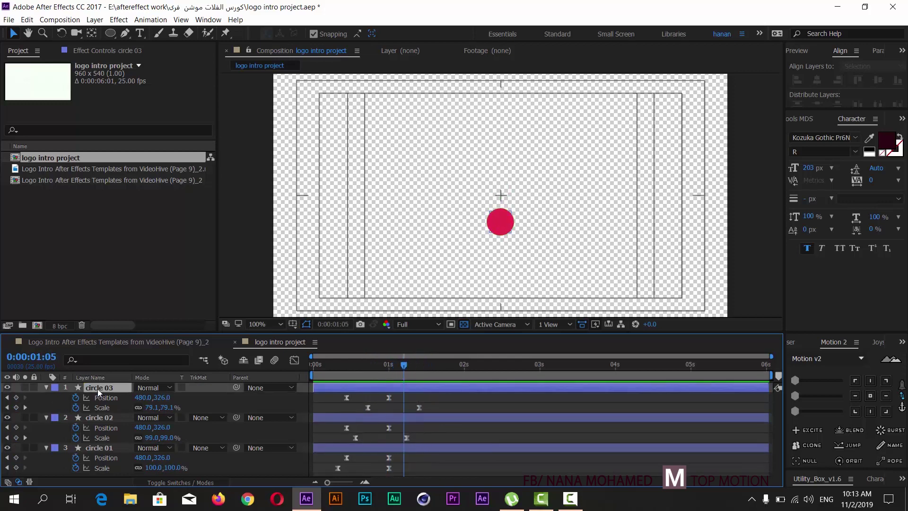
click(362, 368)
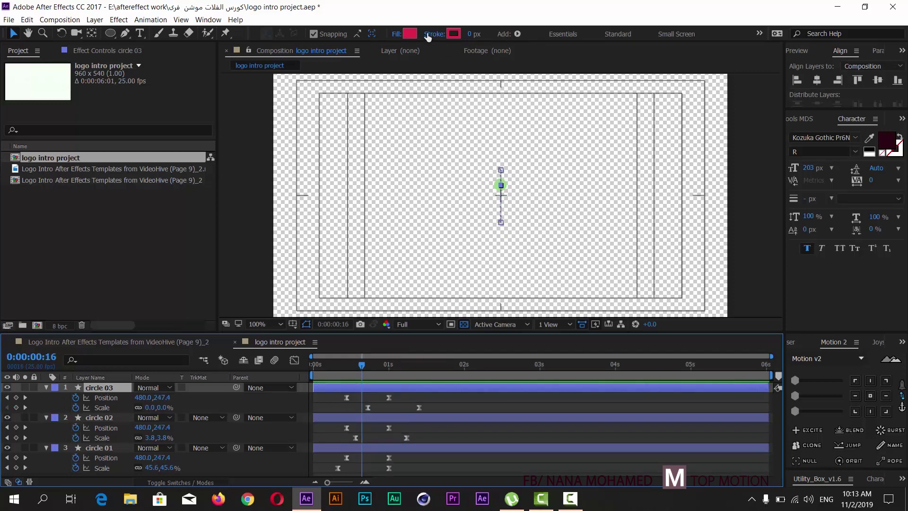
Give circle 03 the existing circle's light green fill (95DA85) via the eyedropper.
click(412, 34)
click(242, 325)
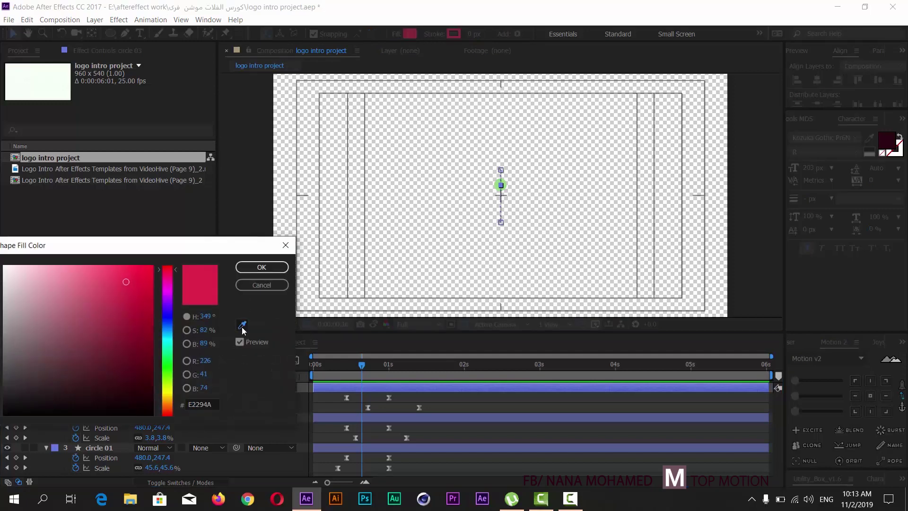
click(497, 184)
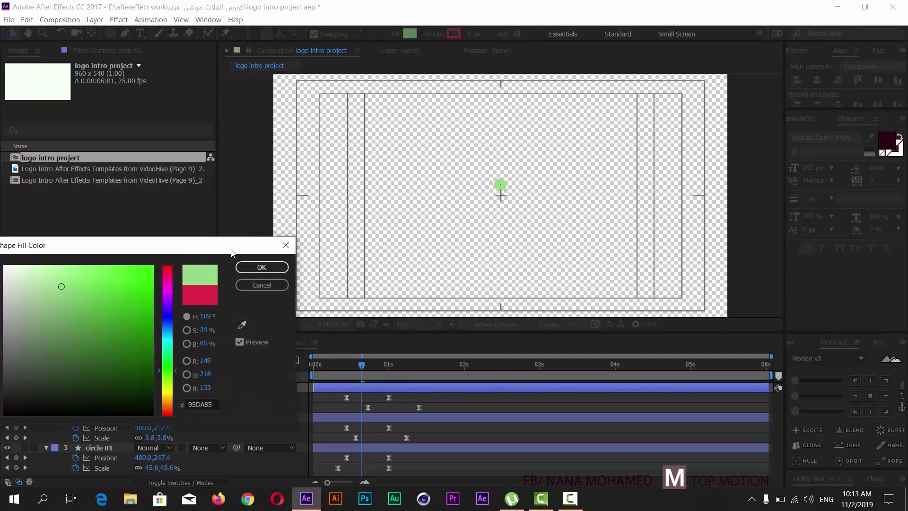
click(258, 267)
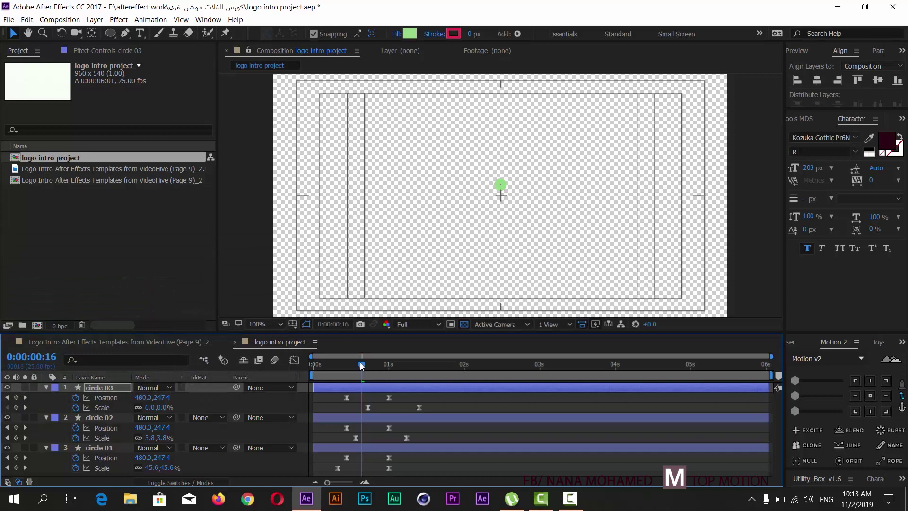
drag(361, 365, 285, 362)
click(254, 263)
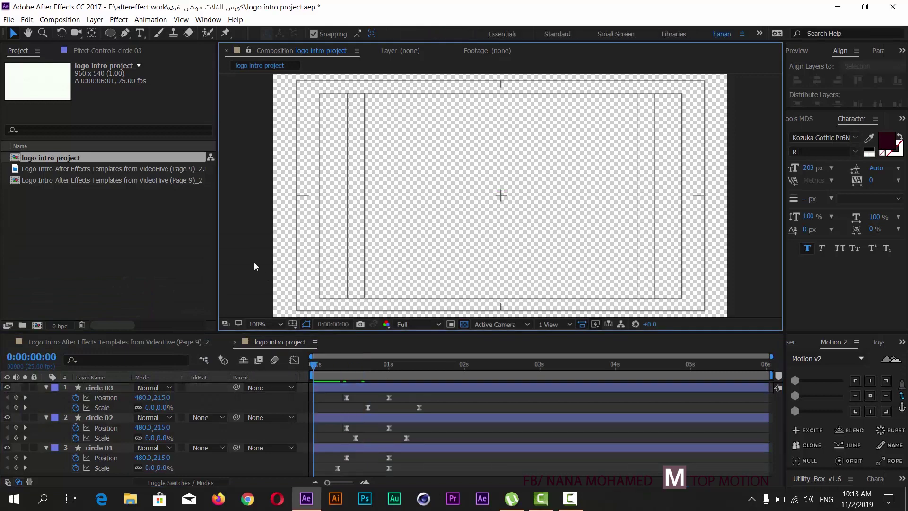
key(space)
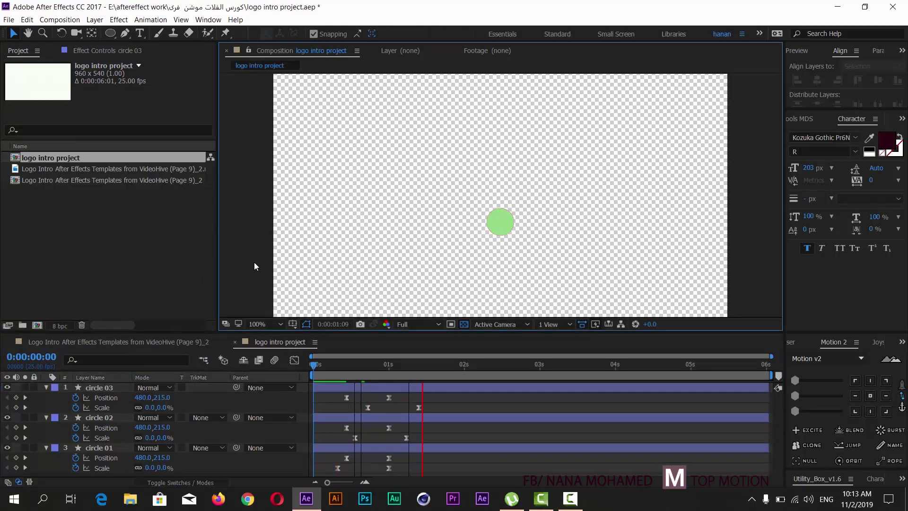
click(398, 368)
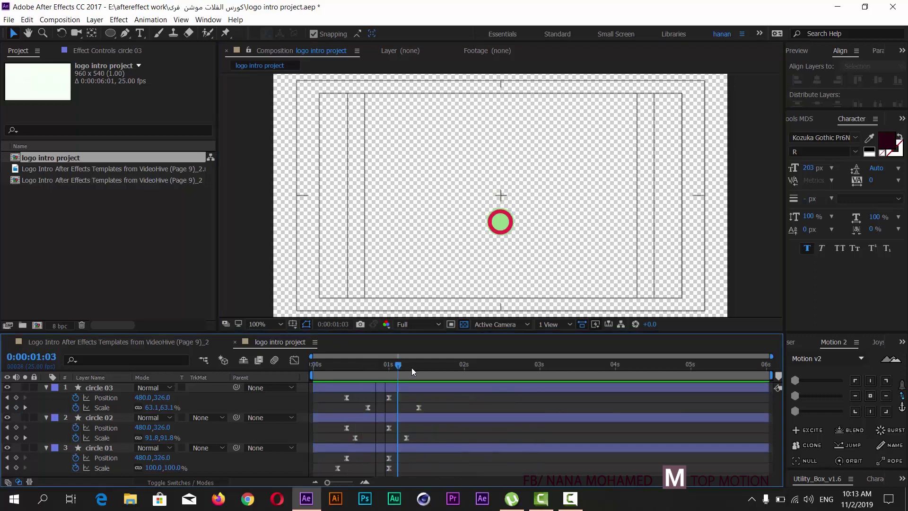
mouse_move(412, 367)
mouse_down()
mouse_move(302, 370)
mouse_move(453, 369)
mouse_up()
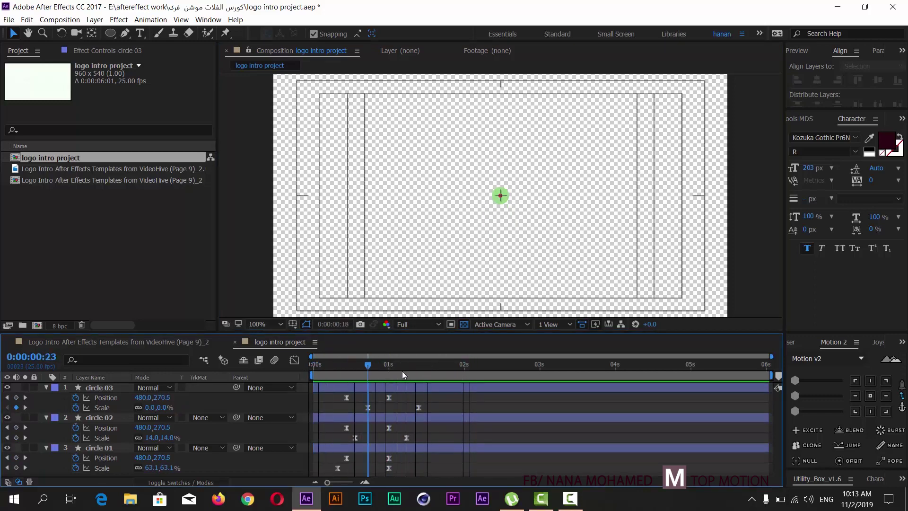
click(122, 343)
mouse_move(390, 367)
mouse_down()
mouse_move(362, 367)
mouse_move(426, 365)
mouse_move(344, 377)
mouse_move(365, 368)
mouse_up()
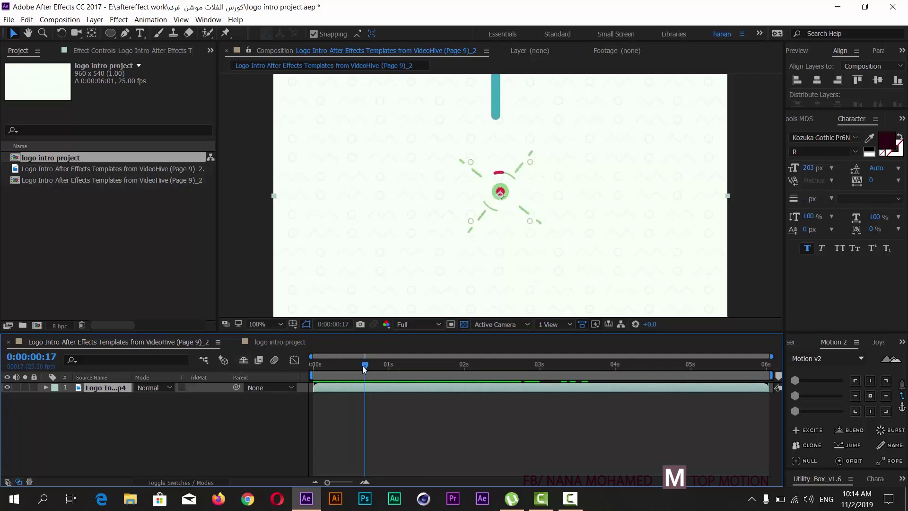
drag(365, 370, 360, 371)
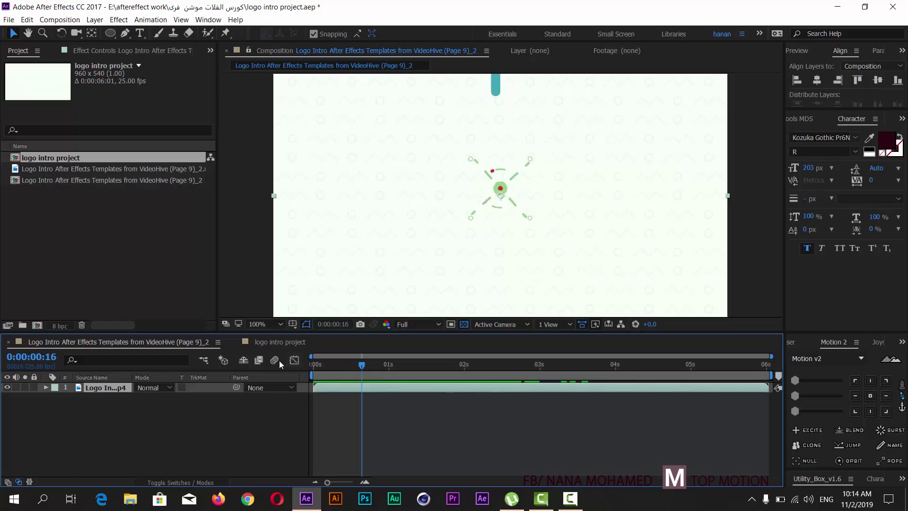
drag(364, 365, 359, 366)
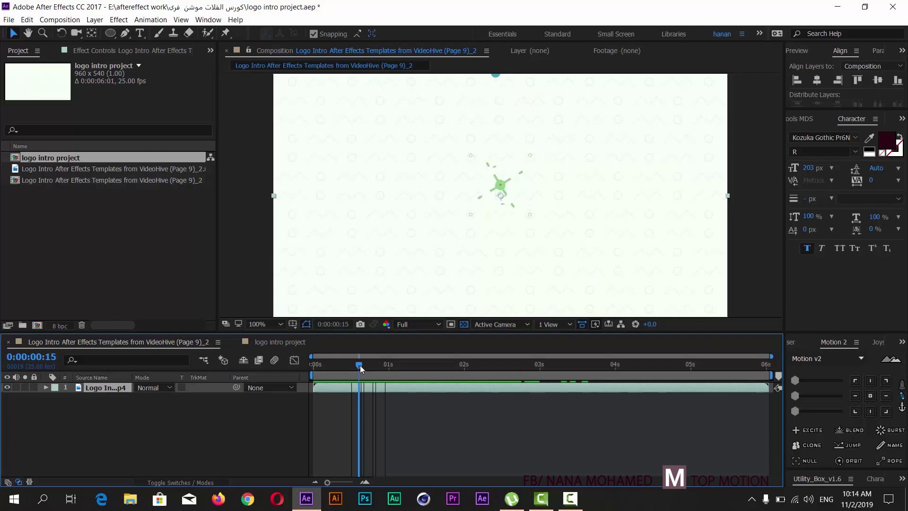
click(268, 342)
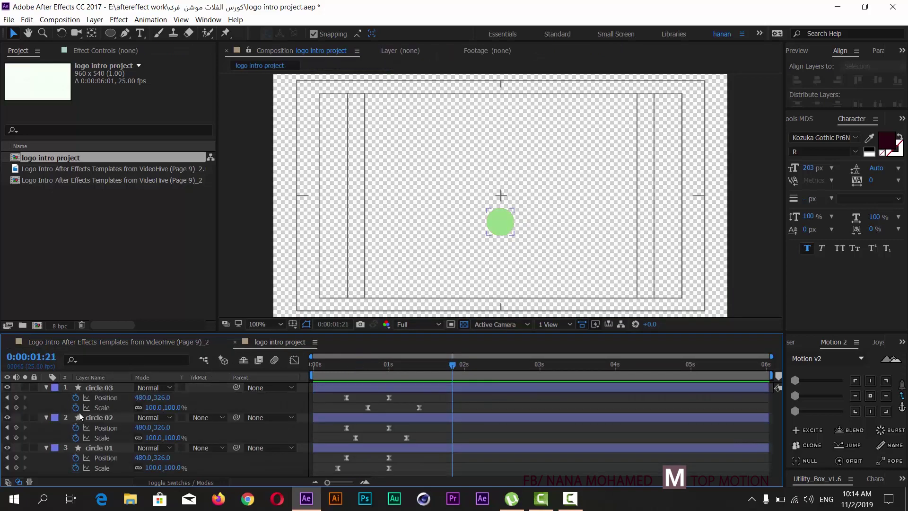
Collapse all three circle layers and preview the growing animation from the start.
click(92, 387)
click(46, 388)
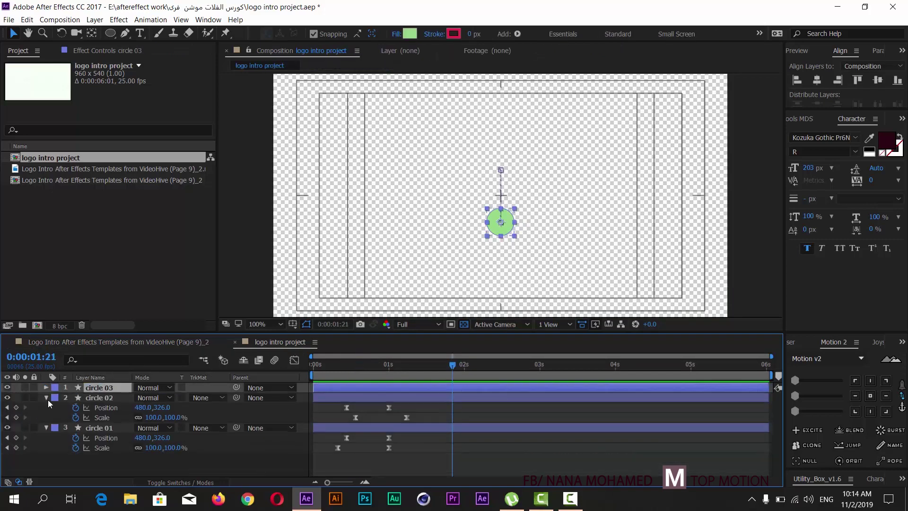
click(46, 397)
click(46, 408)
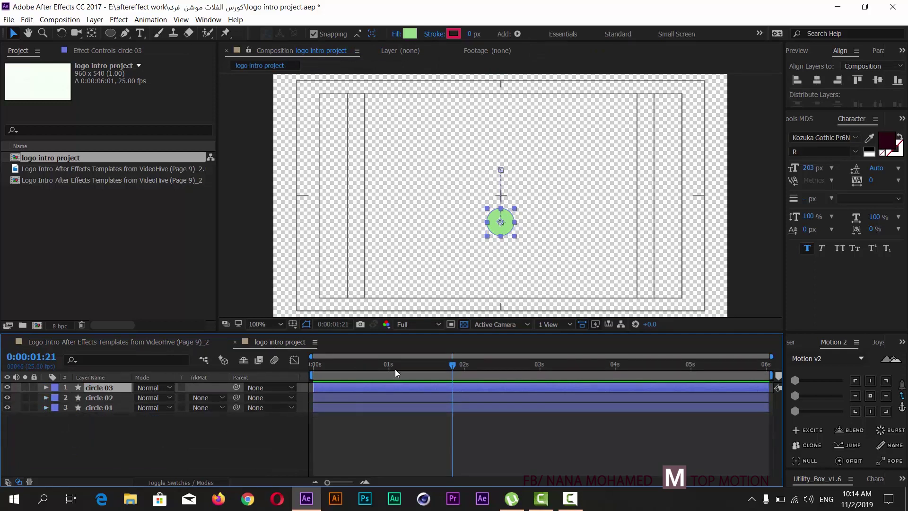
key(Home)
key(space)
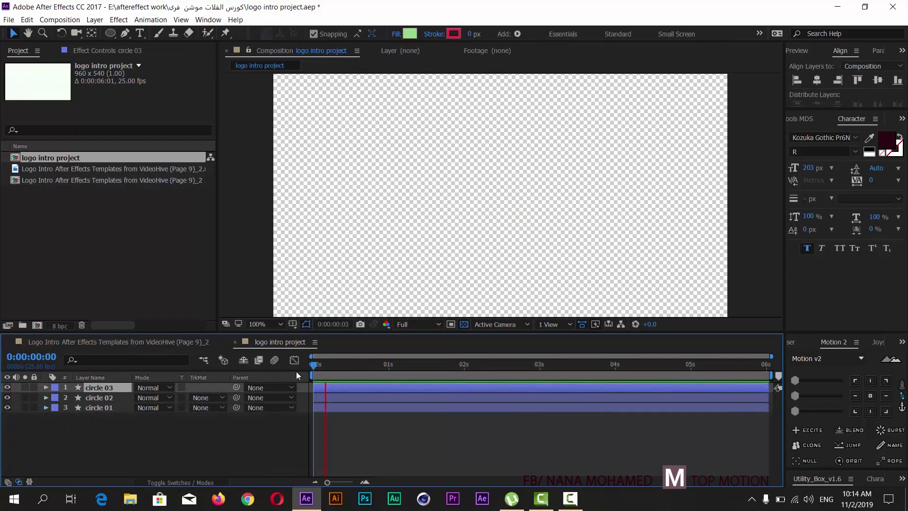
click(359, 364)
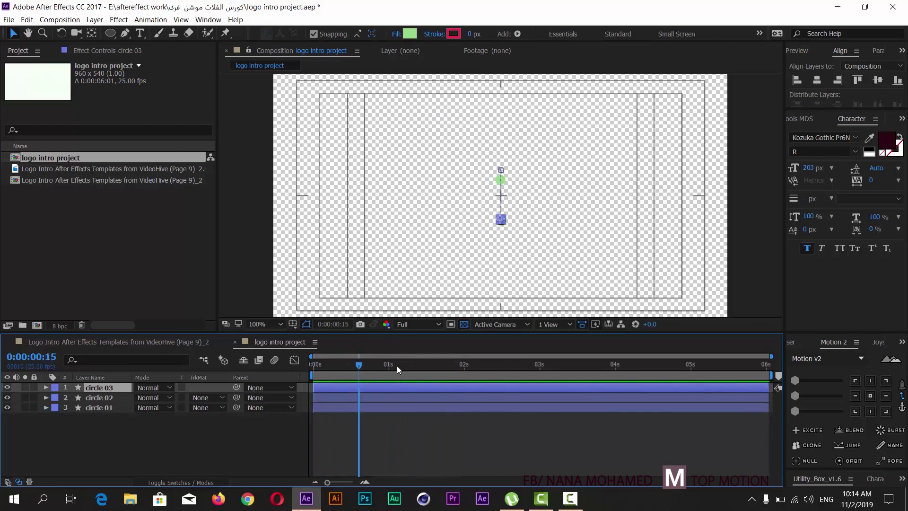
drag(396, 365, 419, 365)
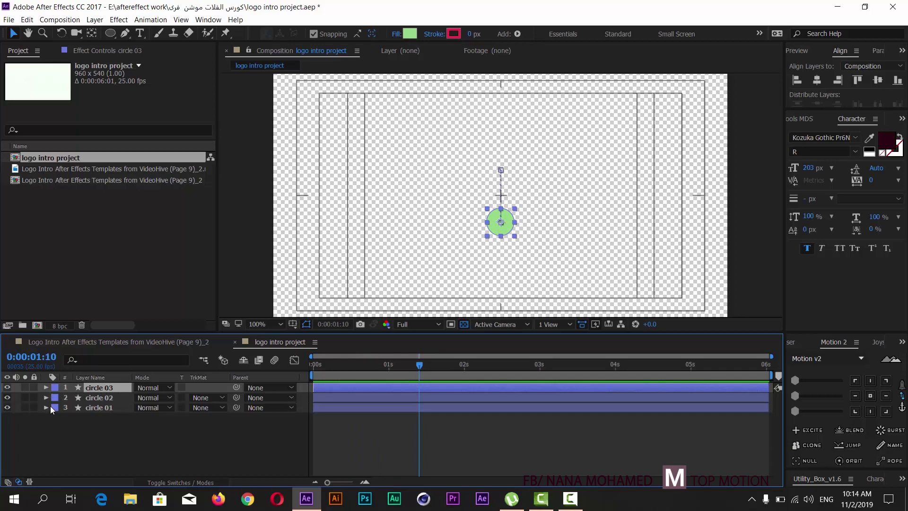
Set the label colour of circle 01, 02 and 03 to Fuchsia.
shift+click(92, 406)
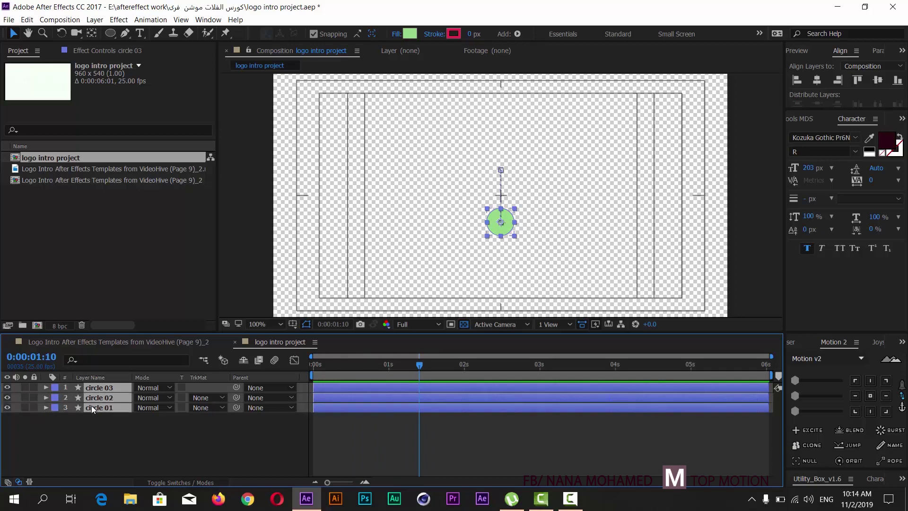
click(55, 397)
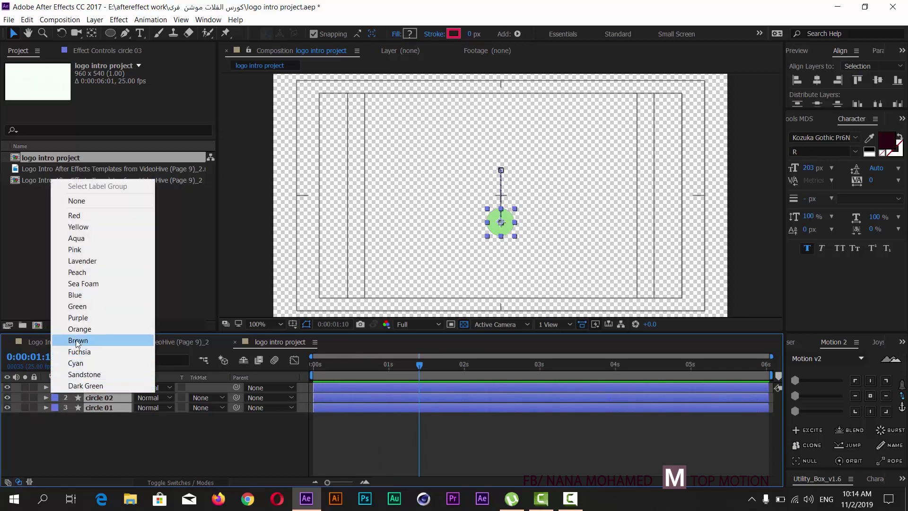
click(77, 353)
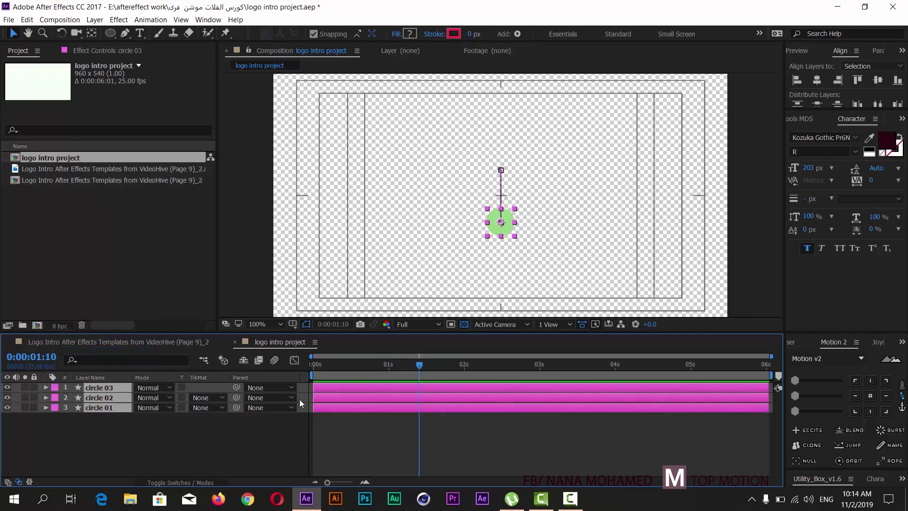
click(64, 442)
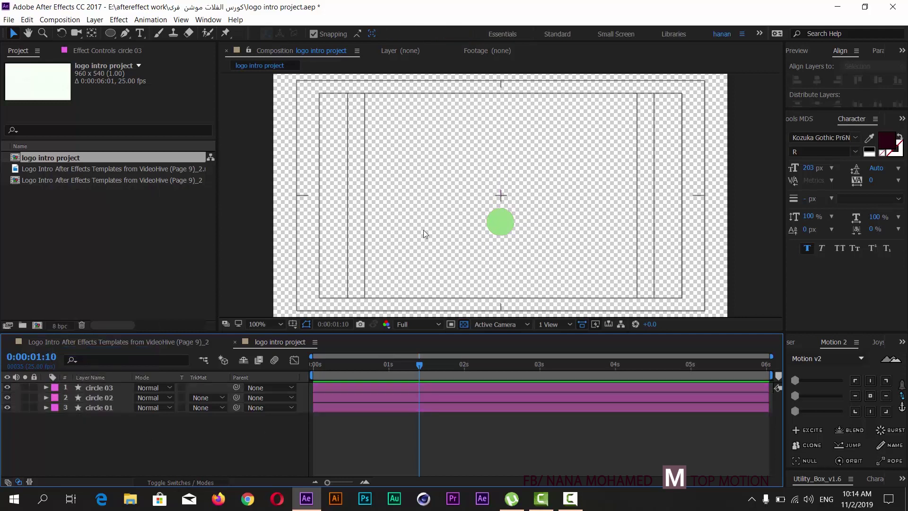
click(95, 388)
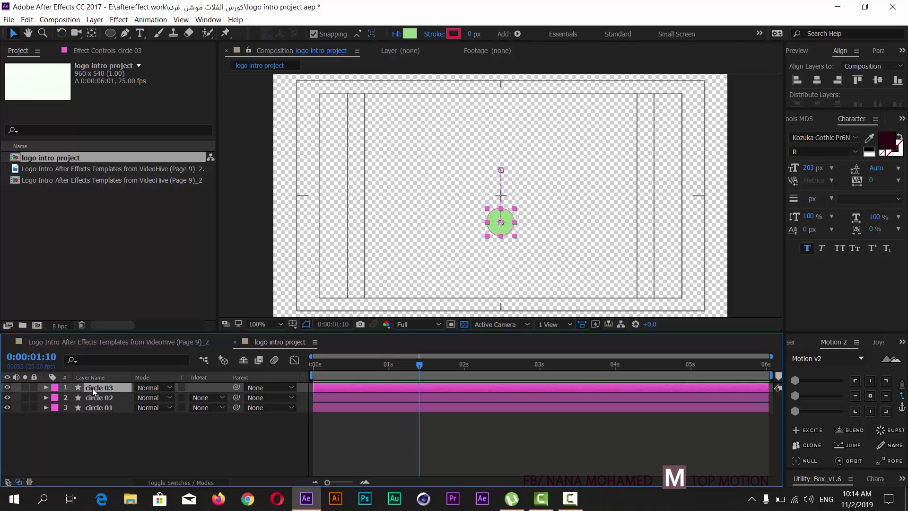
Duplicate circle 03 as circle 04 with an Orange label.
key(ctrl+d)
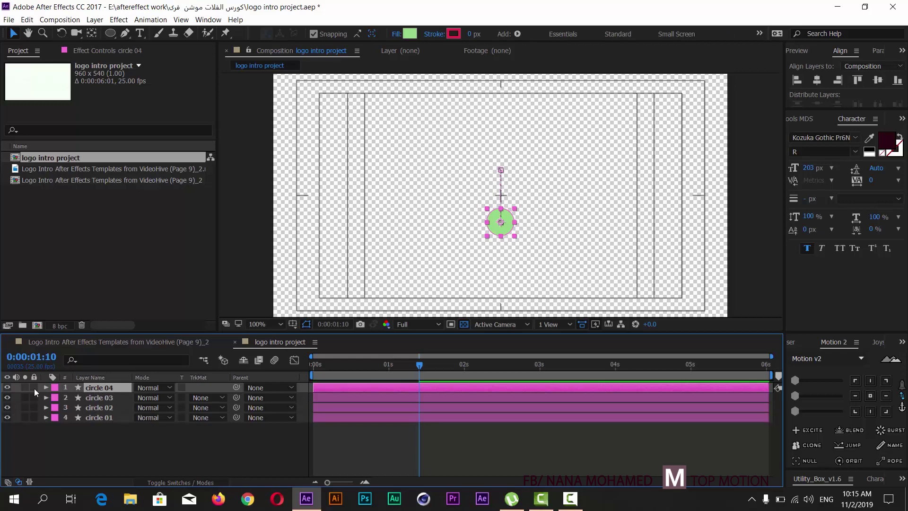
click(54, 388)
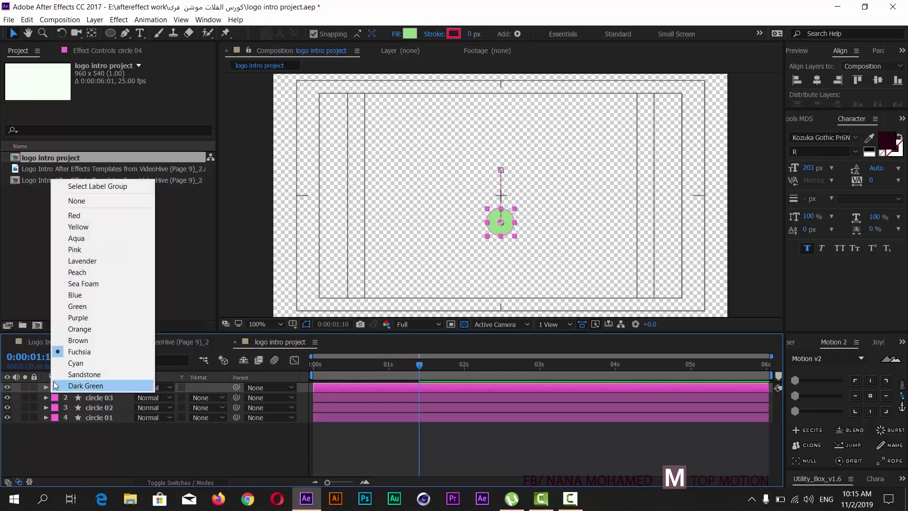
click(69, 332)
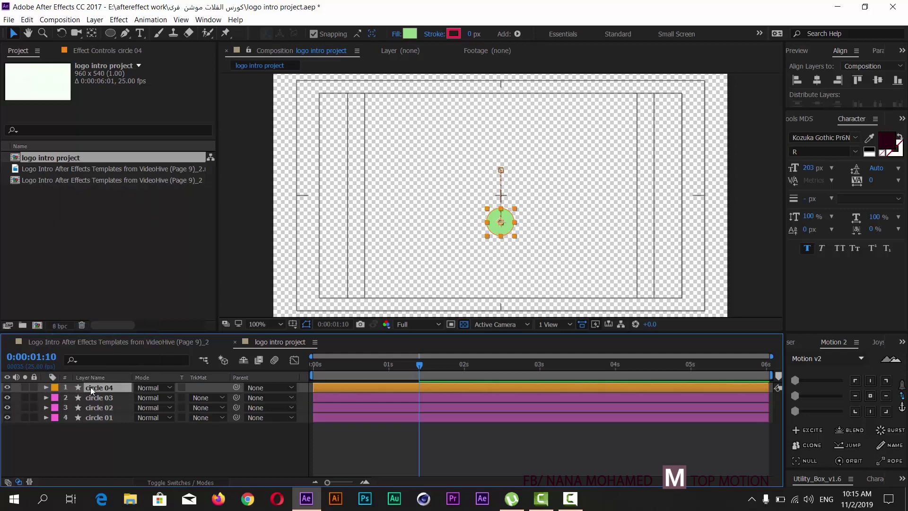
Hide circle 04's Fill 1 and set its Stroke 1 width to 4.
click(45, 388)
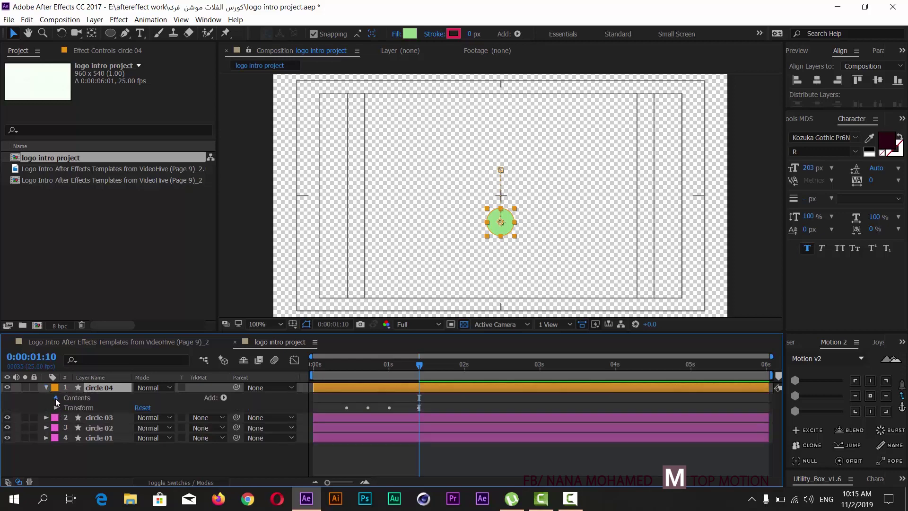
click(56, 398)
click(66, 408)
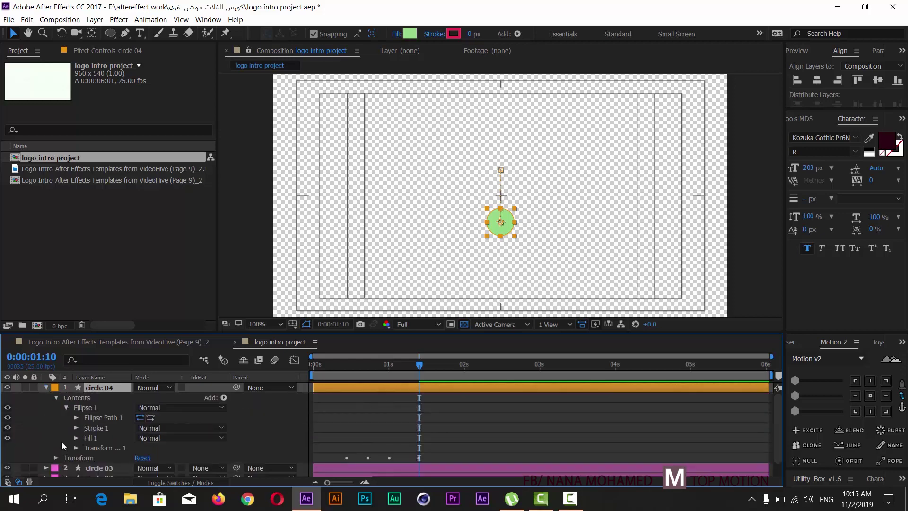
click(7, 438)
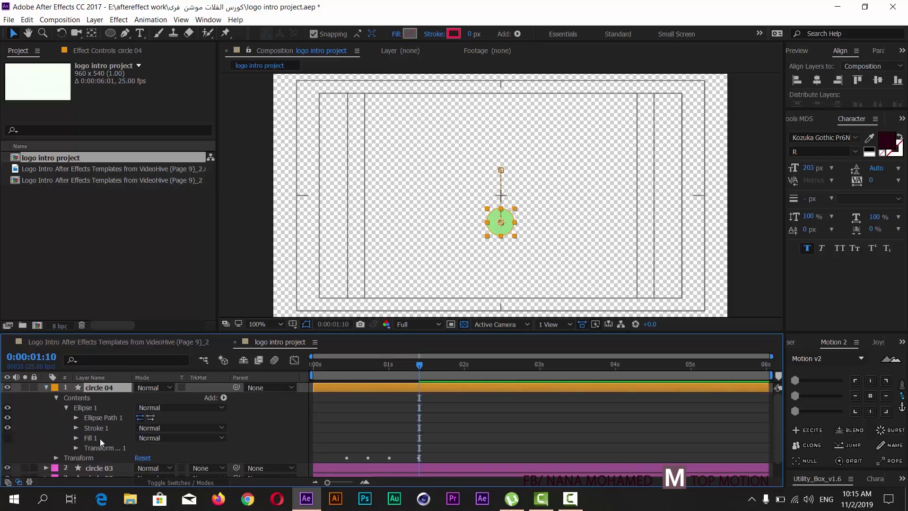
click(75, 429)
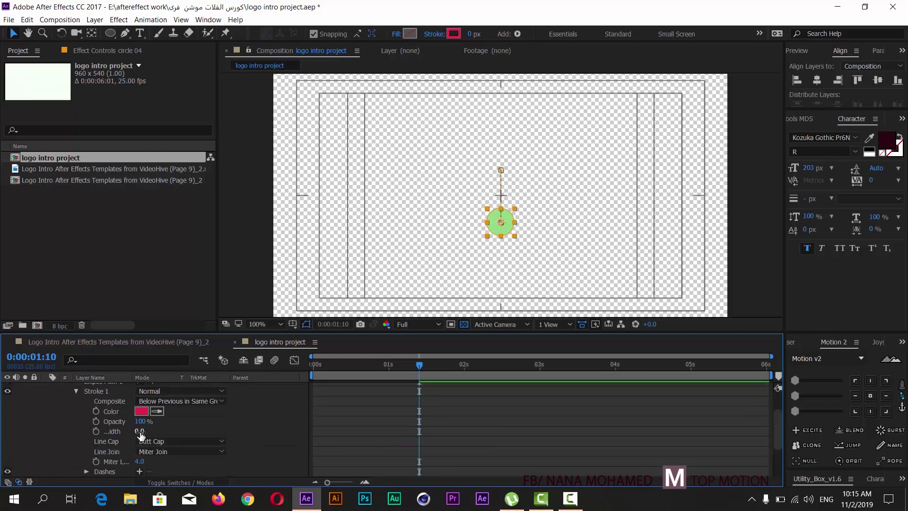
click(140, 431)
text(4)
key(Return)
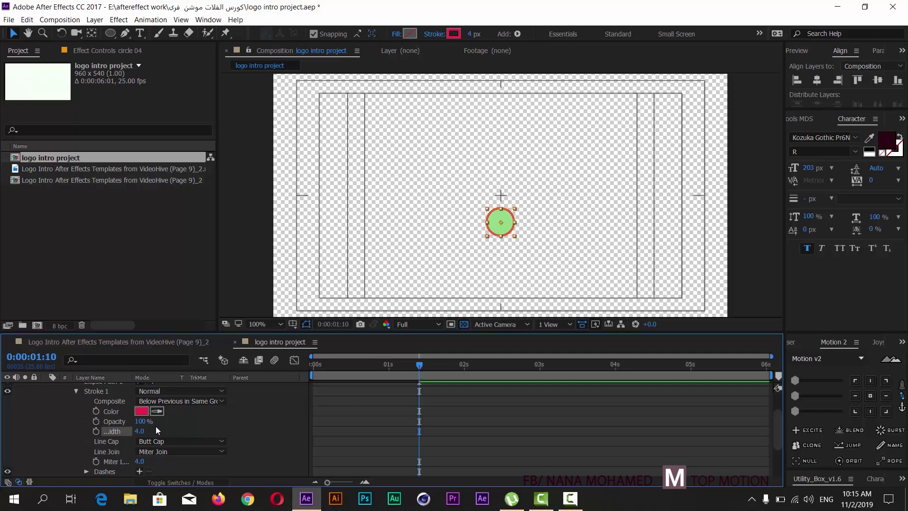
click(143, 342)
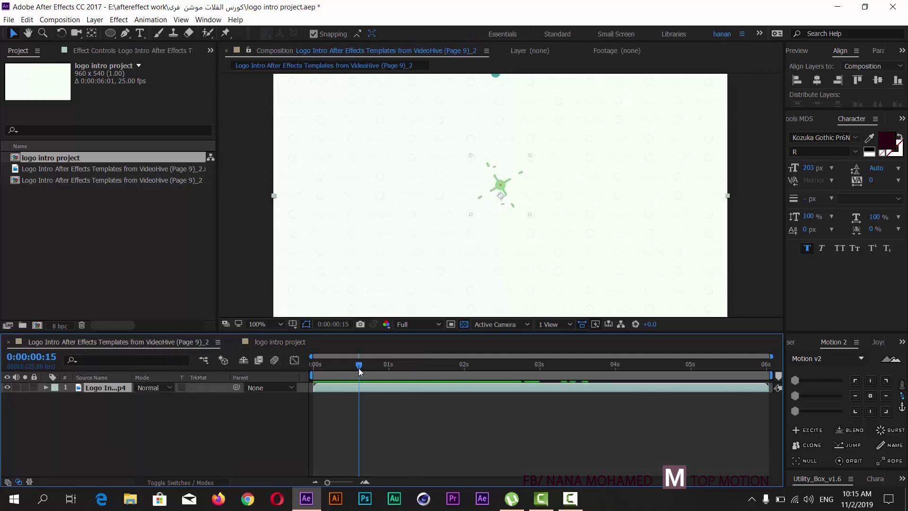
Back in logo intro project, make circle 04's stroke the circle's light green.
drag(359, 371, 371, 371)
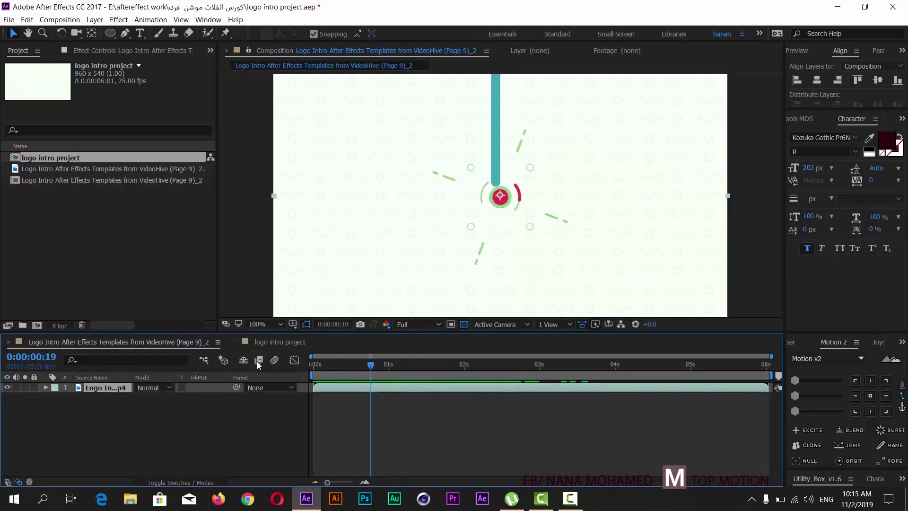
click(268, 341)
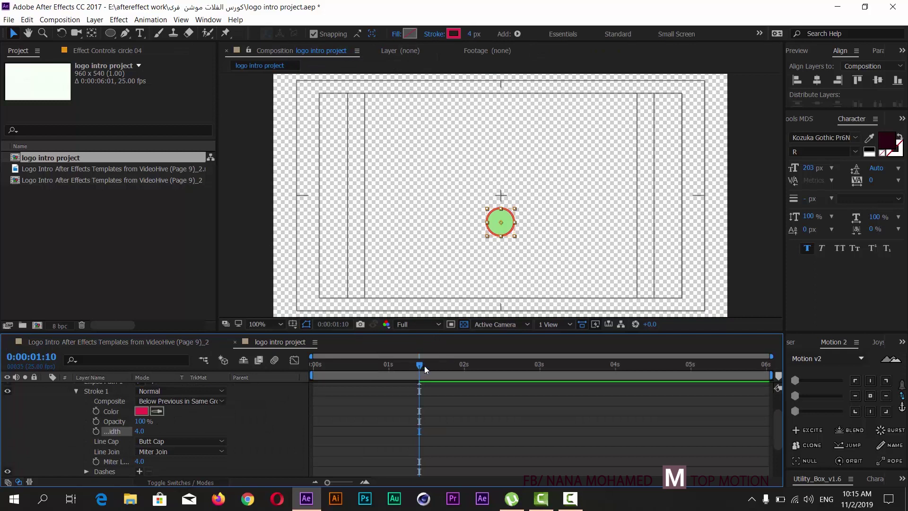
mouse_move(424, 365)
mouse_down()
mouse_move(439, 365)
mouse_move(416, 365)
mouse_up()
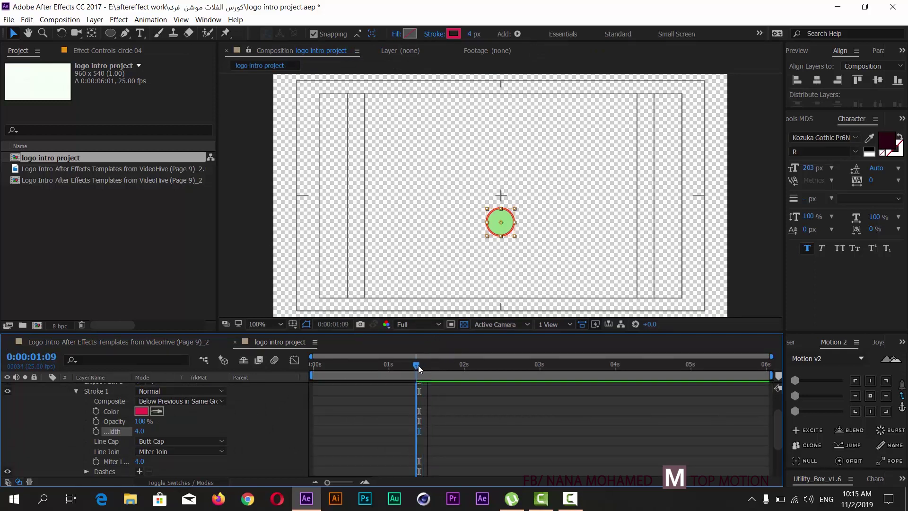
click(158, 412)
click(504, 232)
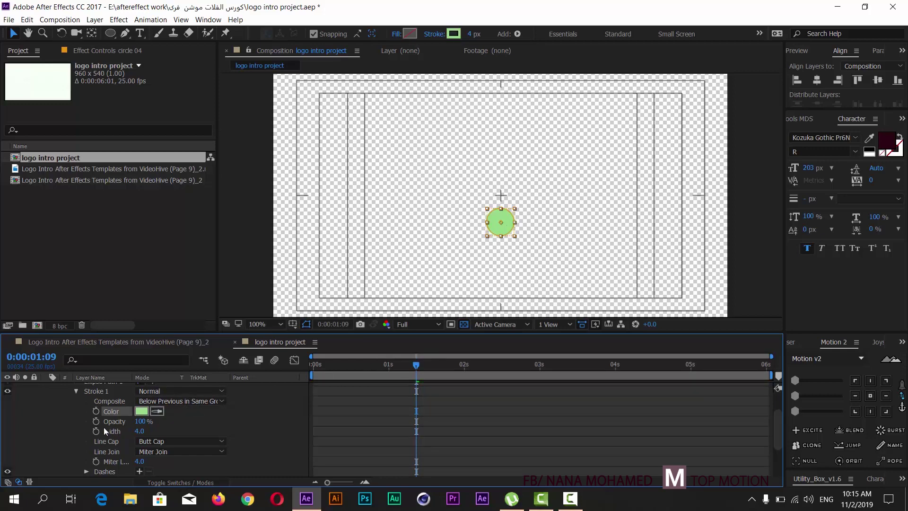
mouse_move(388, 368)
mouse_down()
mouse_move(429, 370)
mouse_move(362, 377)
mouse_move(371, 379)
mouse_up()
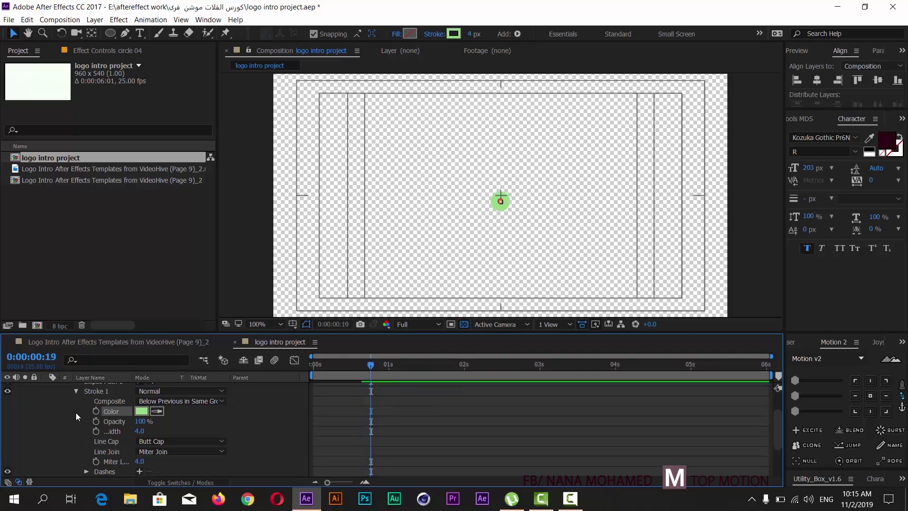
scroll(76, 413, up, 3)
click(111, 388)
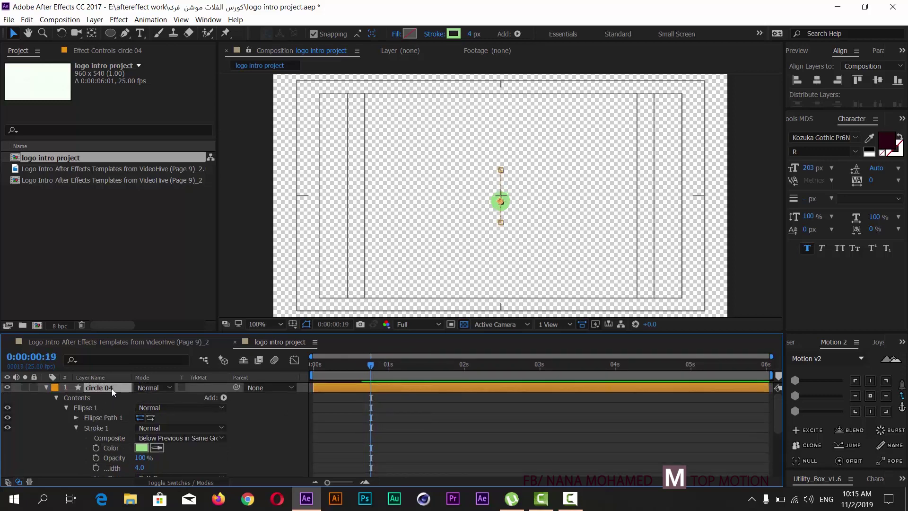
Replace circle 04 with a duplicate of circle 01, moved to the top and labelled orange.
key(Delete)
click(104, 407)
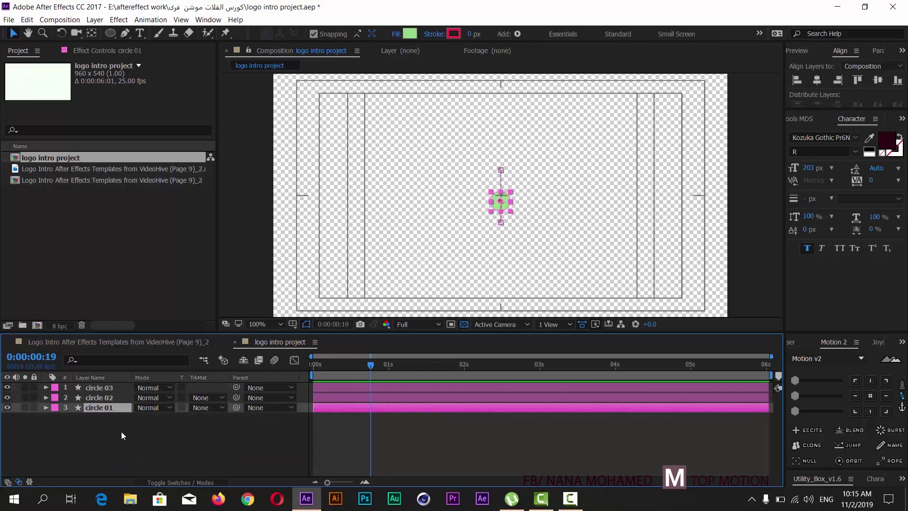
key(ctrl+d)
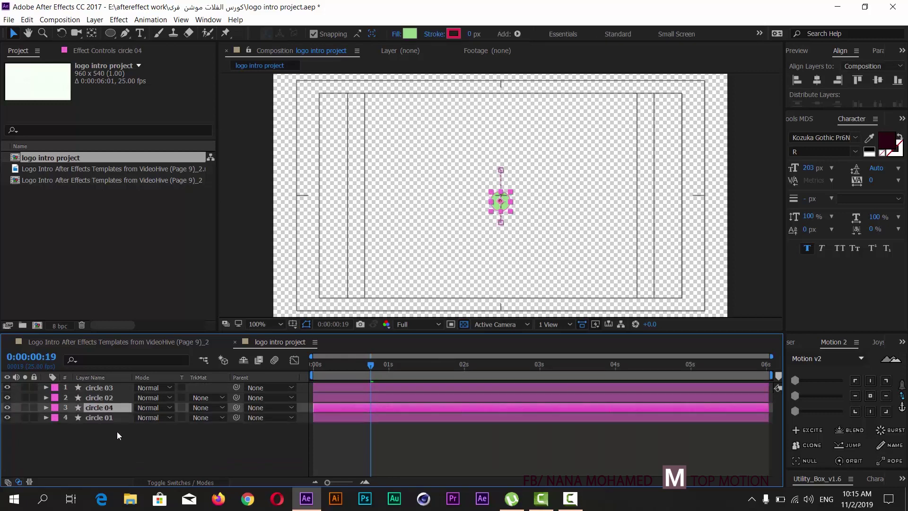
drag(115, 409, 118, 384)
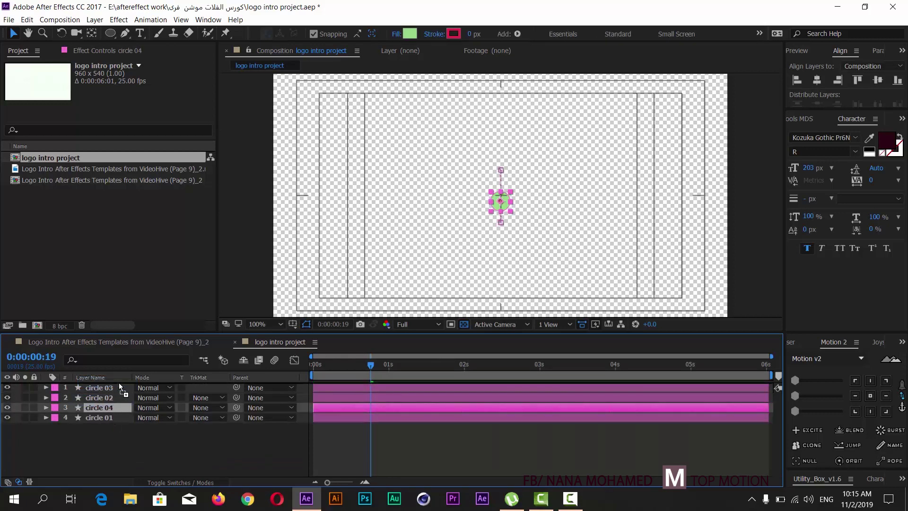
click(61, 404)
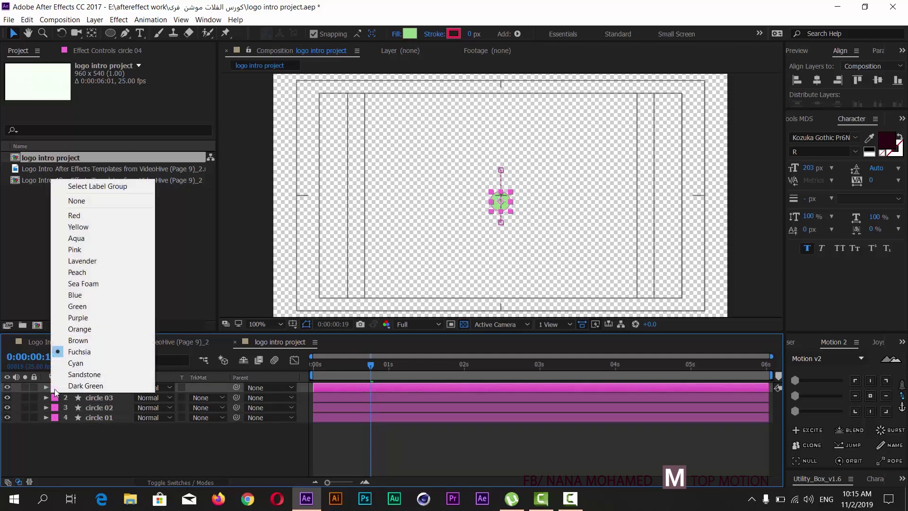
click(76, 329)
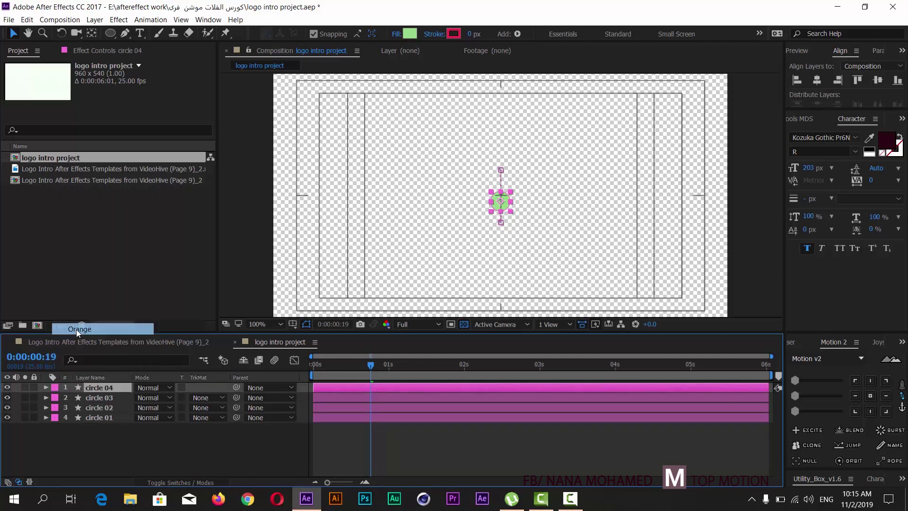
Give circle 04's Stroke 1 the circle's green colour and a 4 px width.
click(46, 388)
click(56, 398)
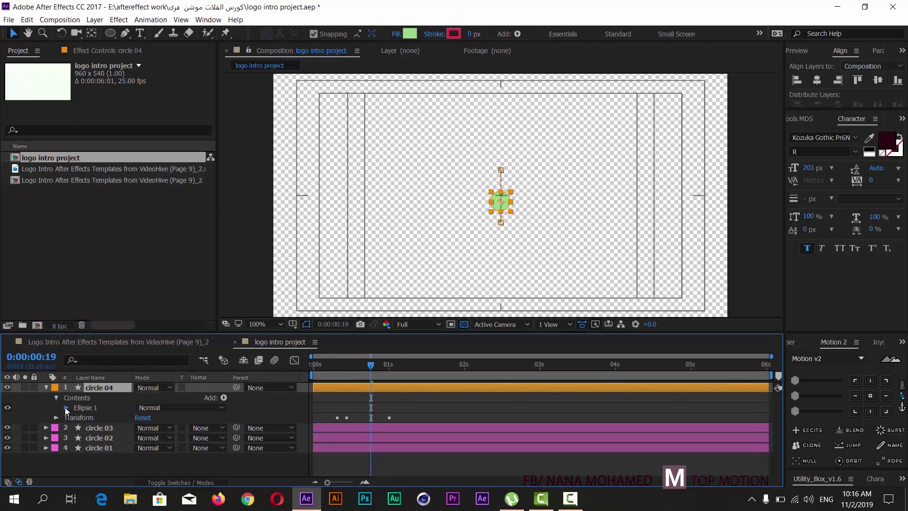
click(66, 408)
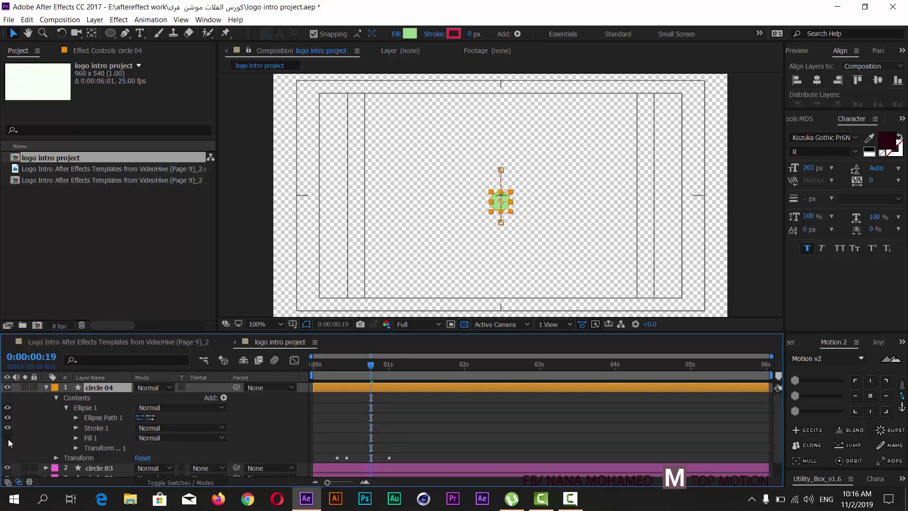
click(76, 428)
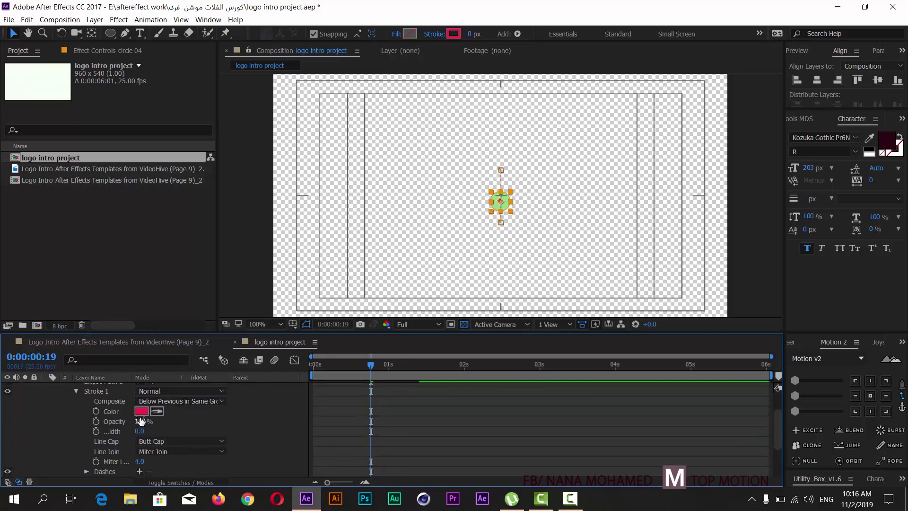
click(156, 412)
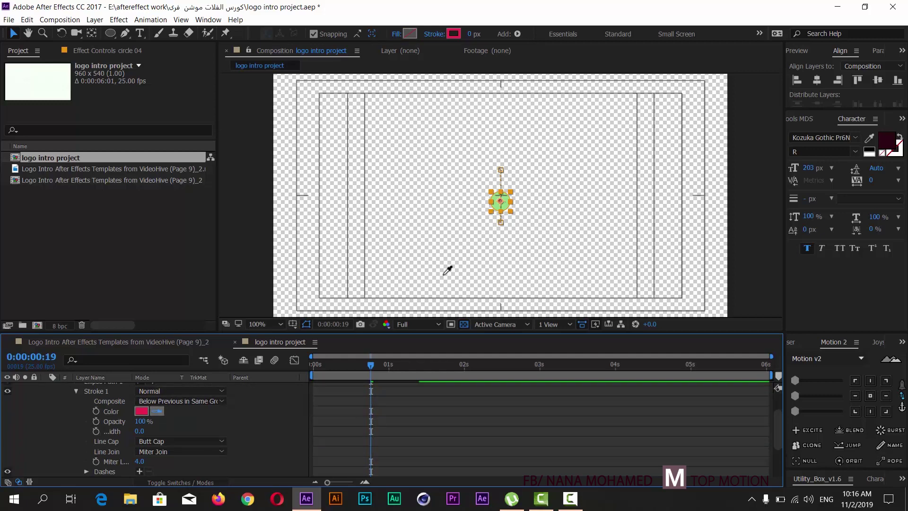
click(509, 201)
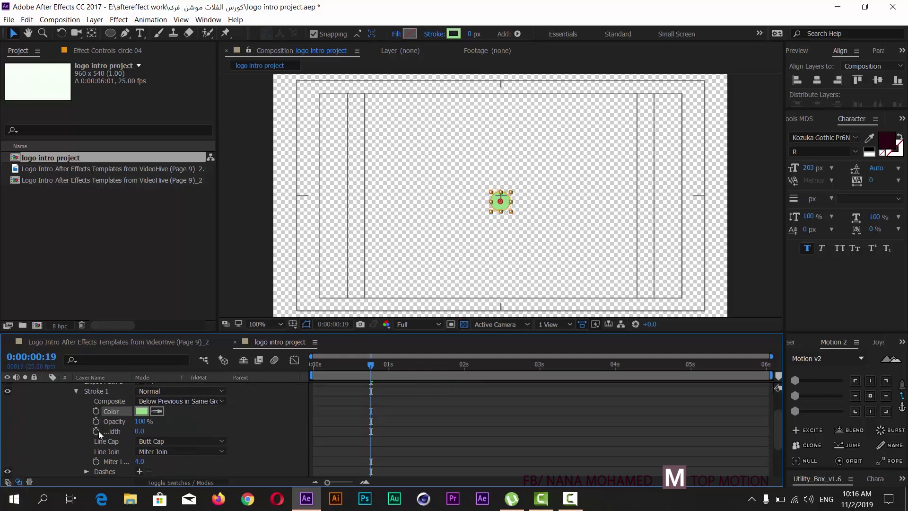
click(140, 431)
text(4)
key(Return)
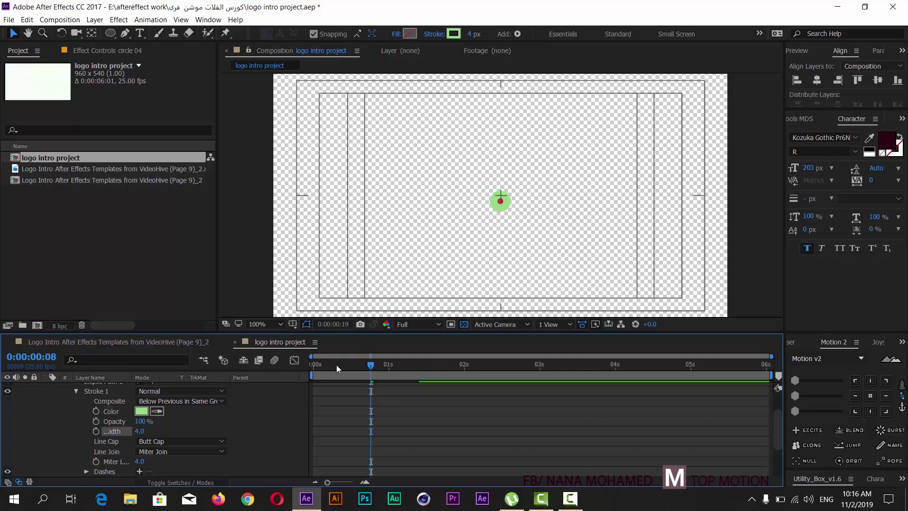
mouse_move(337, 365)
mouse_down()
mouse_move(409, 367)
mouse_move(389, 376)
mouse_up()
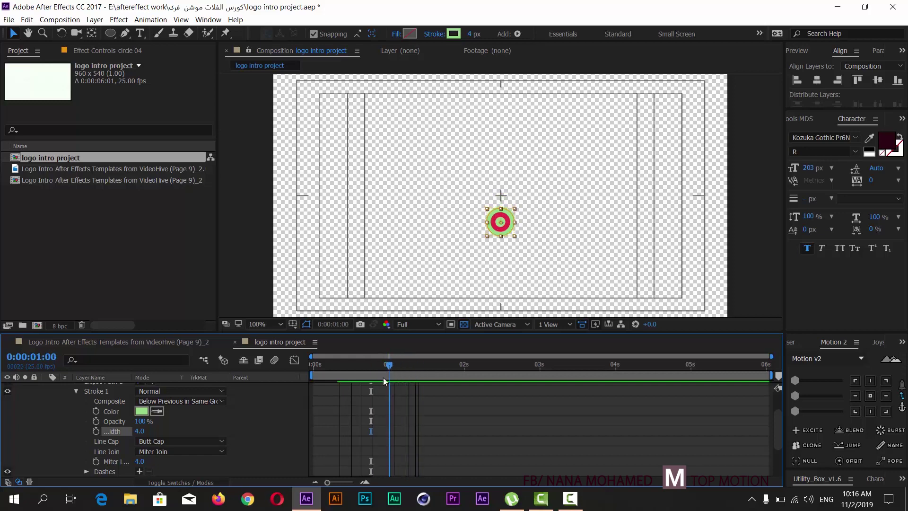
scroll(69, 428, up, 3)
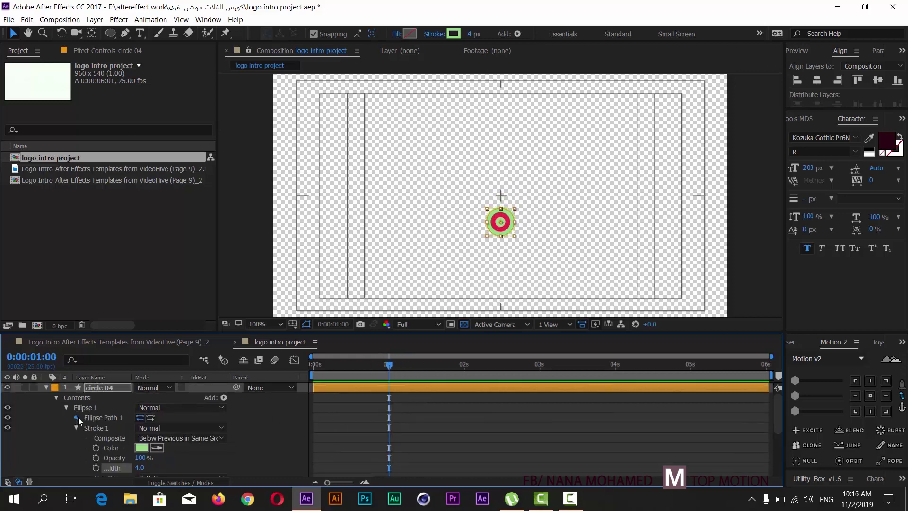
Set the circle 04 Ellipse Path size to 80 by 80.
click(77, 418)
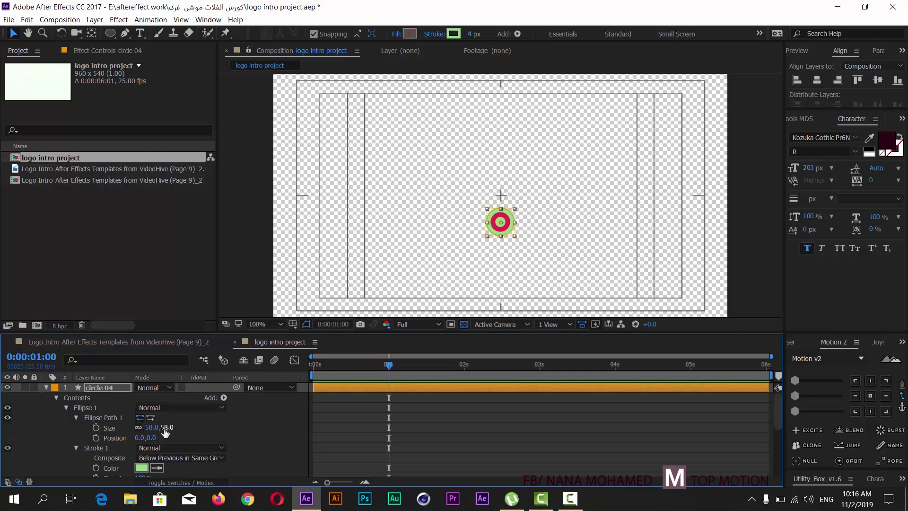
drag(165, 427, 169, 433)
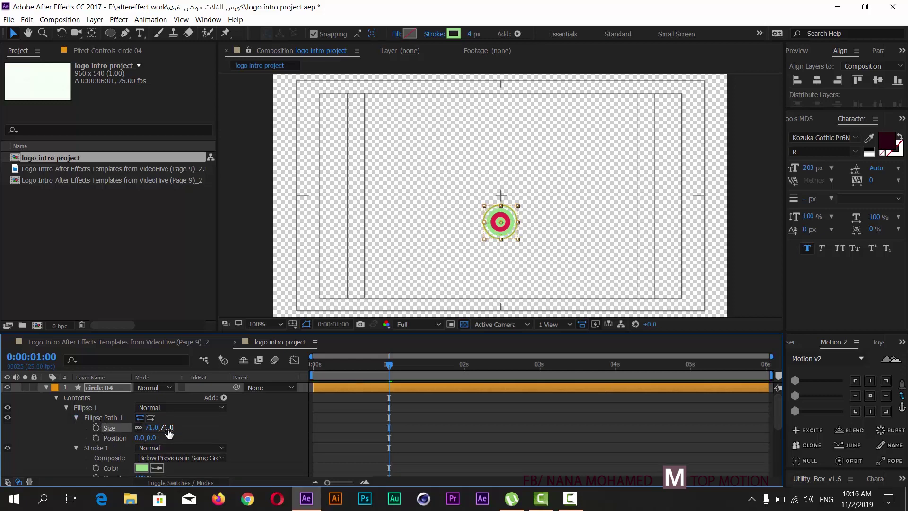
click(168, 428)
text(80)
key(Return)
Reselect circle 04 and bring up its Add list of shape operations.
click(241, 257)
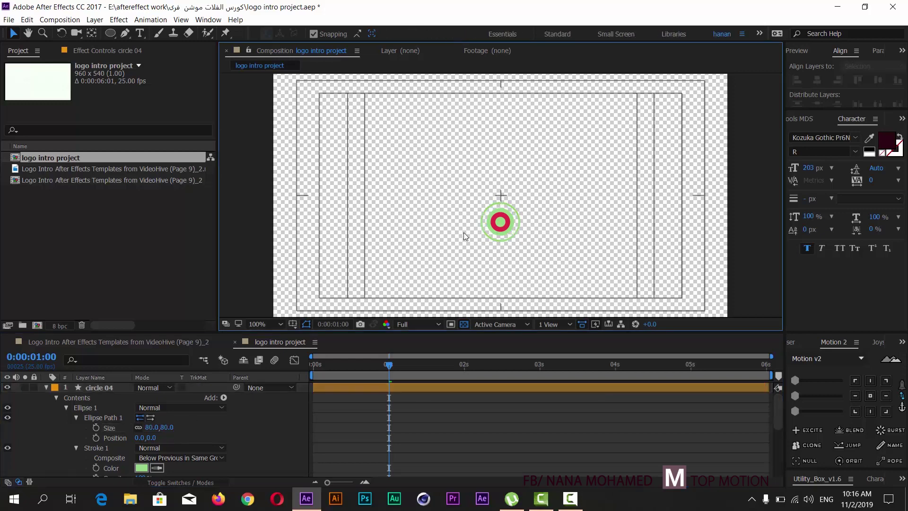
click(160, 413)
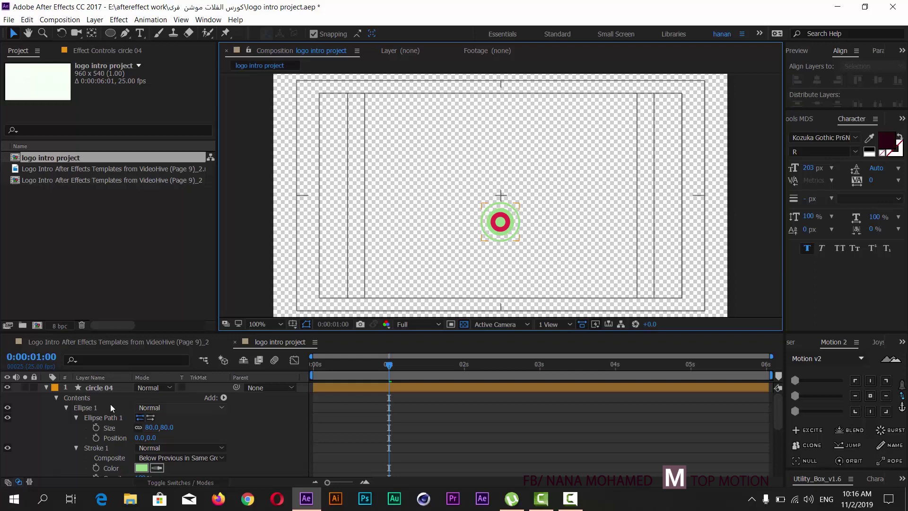
click(89, 389)
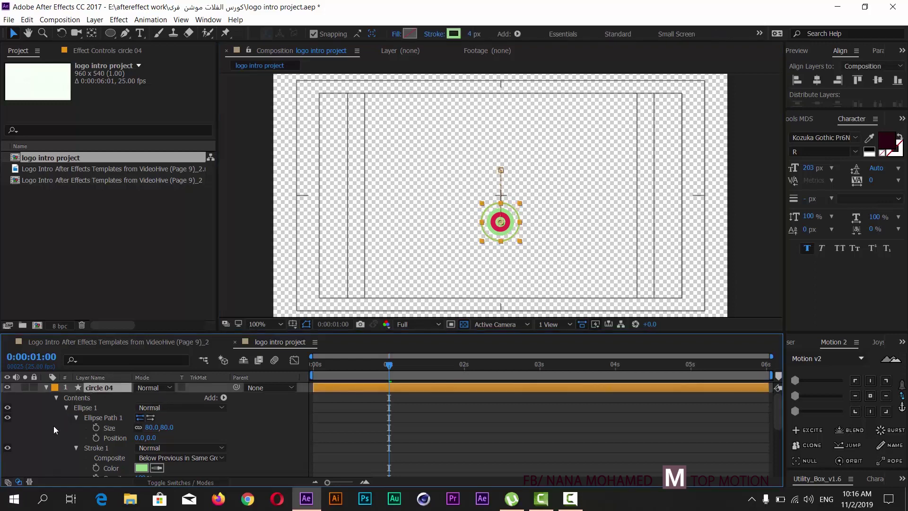
click(223, 397)
Add Trim Paths to circle 04 and drag its End down to 32%.
click(208, 332)
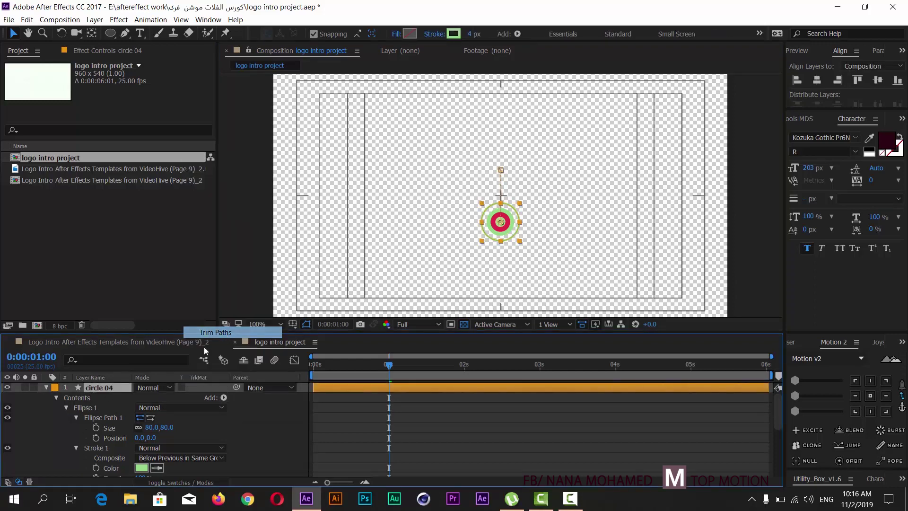
scroll(90, 459, down, 2)
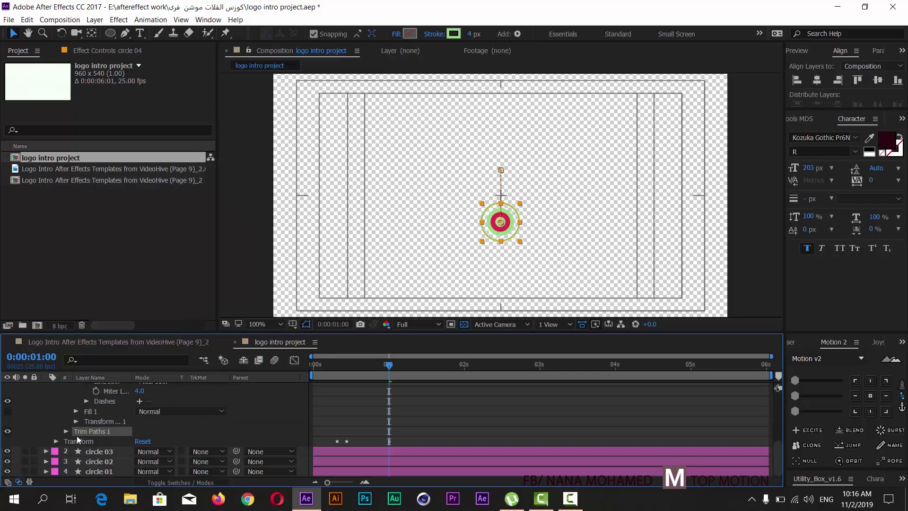
click(66, 432)
drag(138, 451, 107, 458)
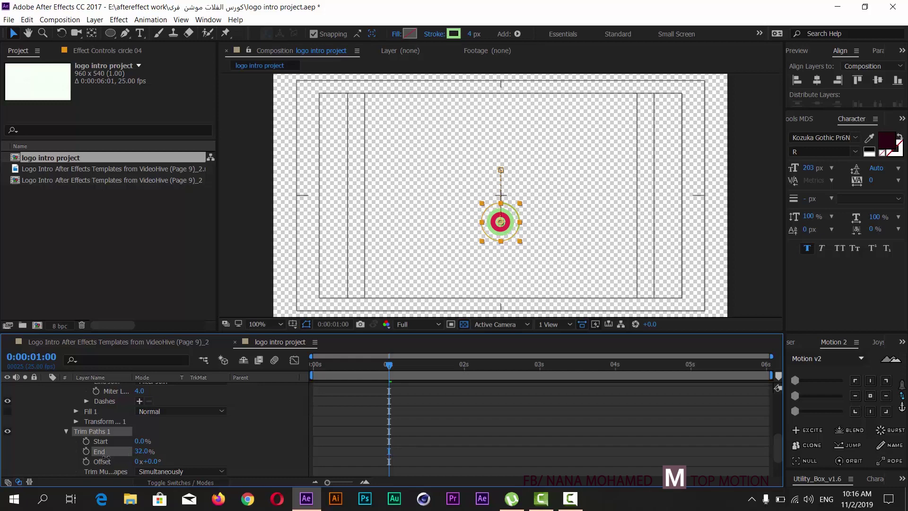
click(235, 265)
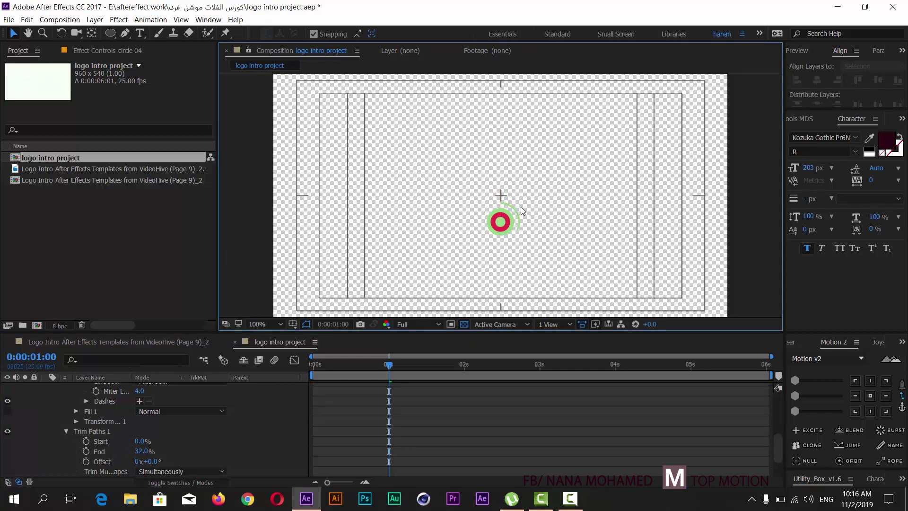
Zoom the composition in to inspect the trimmed arc, return to 100%, and rewind.
key(period)
key(period)
key(comma)
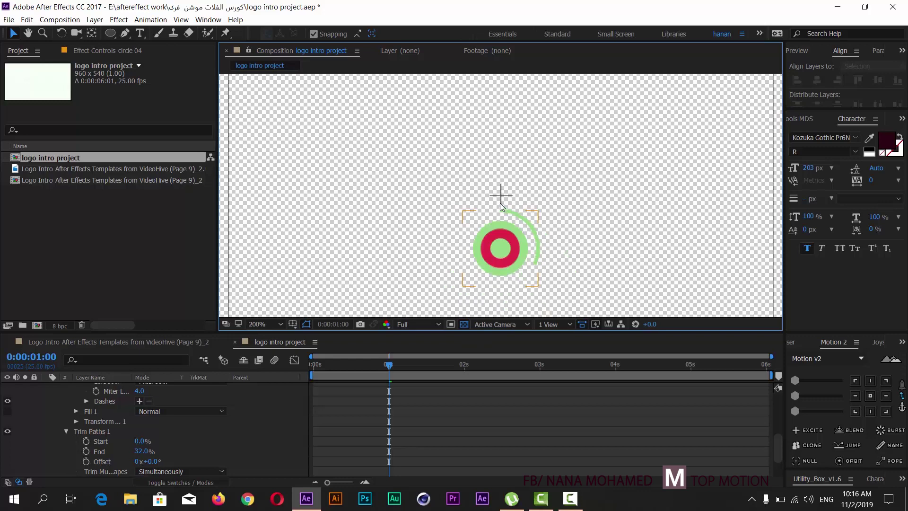
key(comma)
scroll(91, 430, up, 3)
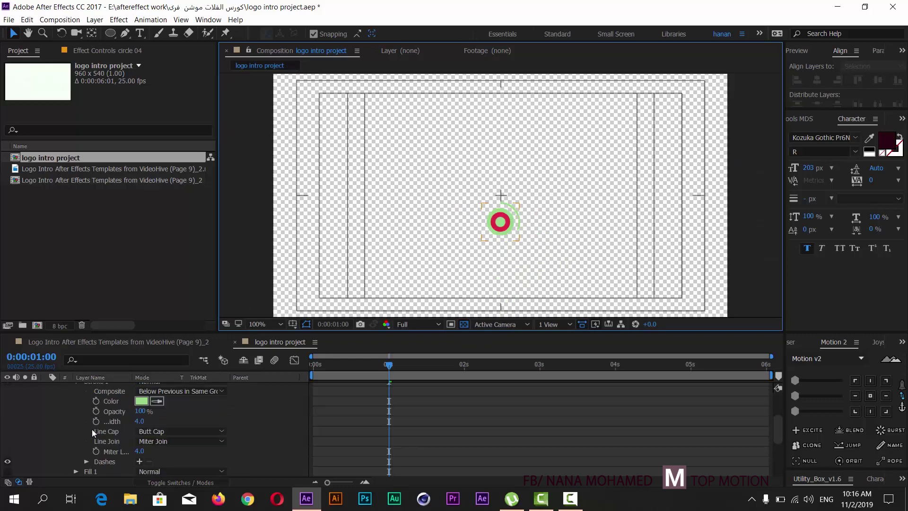
scroll(93, 429, up, 3)
scroll(96, 414, up, 1)
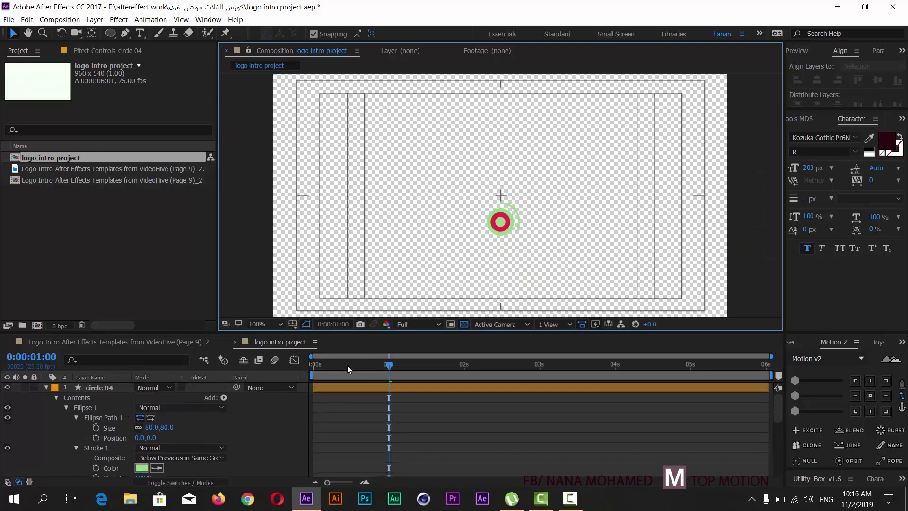
drag(356, 368, 310, 369)
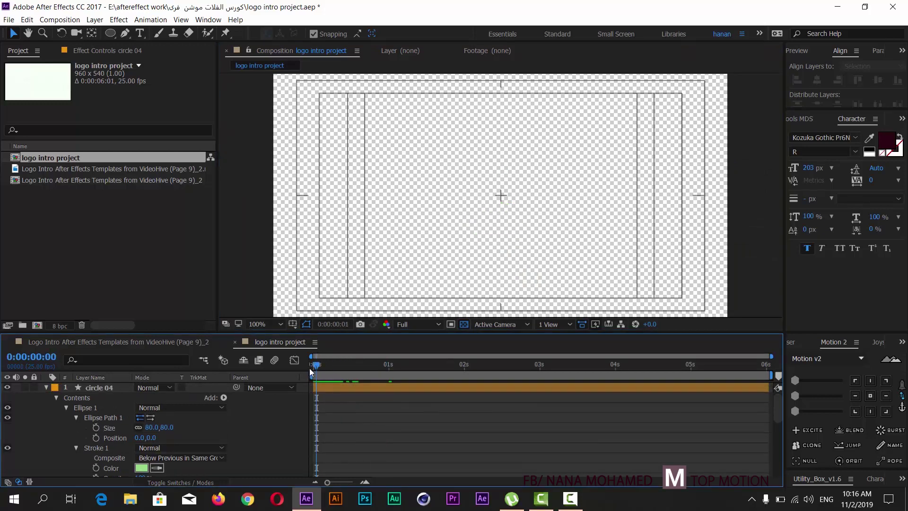
key(space)
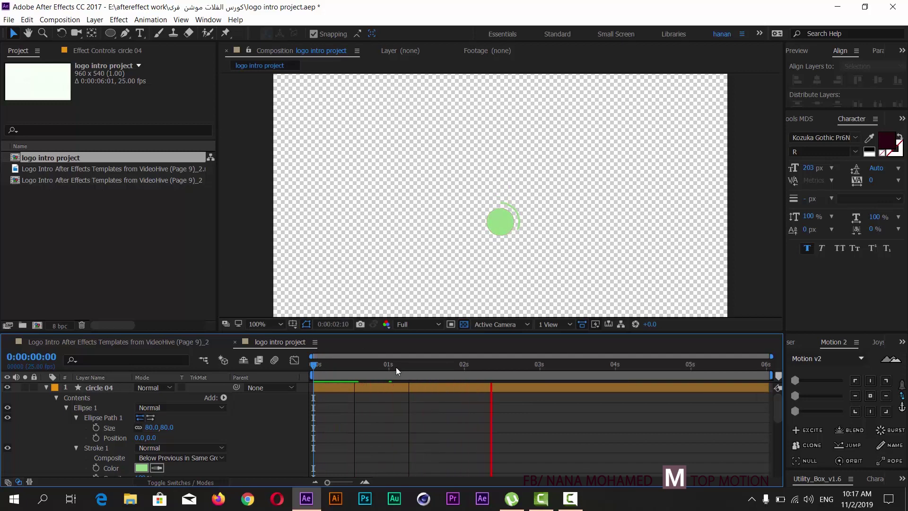
mouse_move(333, 364)
mouse_down()
mouse_move(388, 365)
mouse_move(365, 365)
mouse_up()
scroll(87, 429, down, 3)
scroll(87, 429, down, 3)
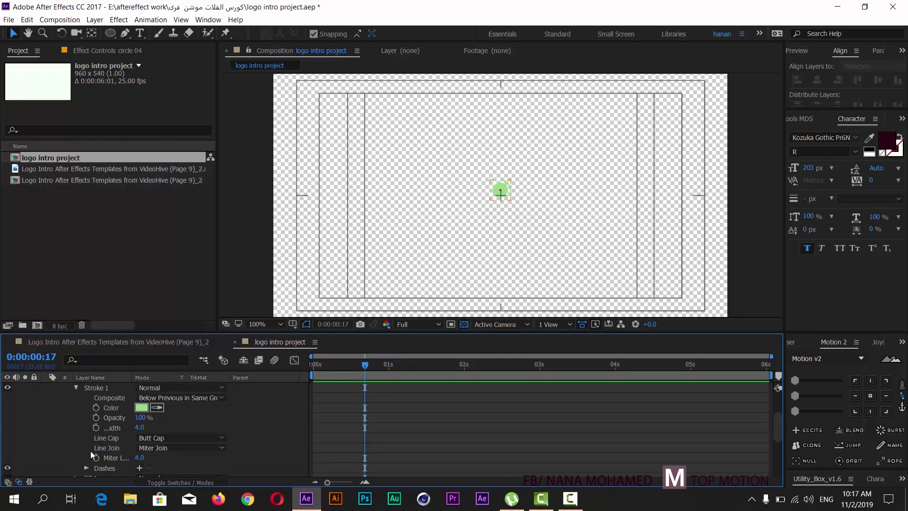
scroll(89, 448, down, 2)
scroll(106, 432, down, 1)
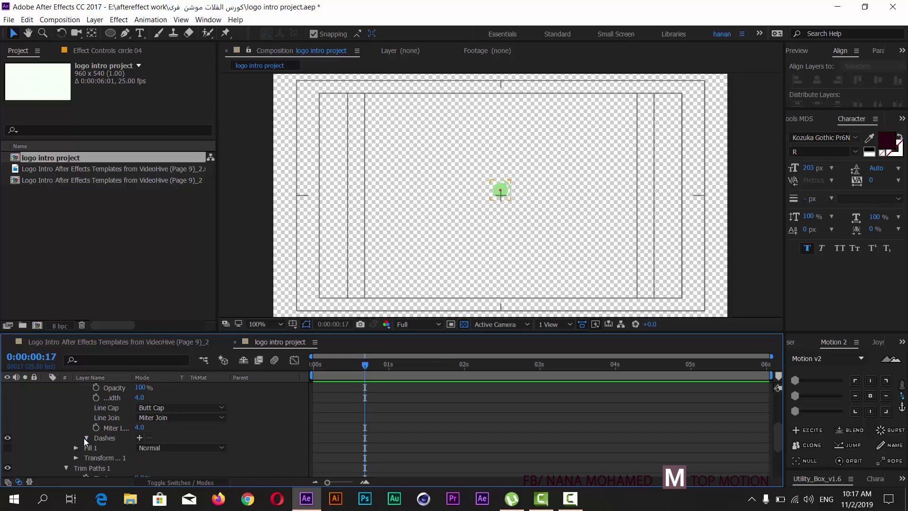
click(86, 438)
scroll(100, 427, up, 3)
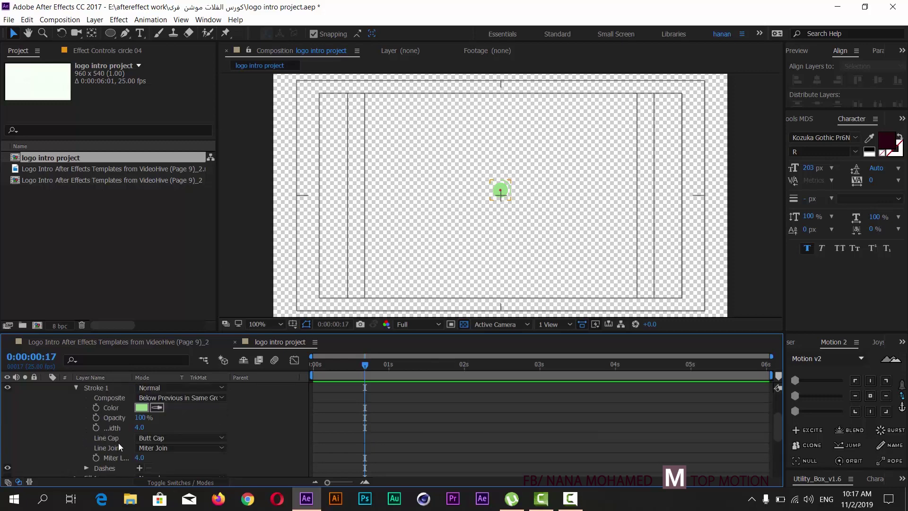
scroll(86, 433, up, 3)
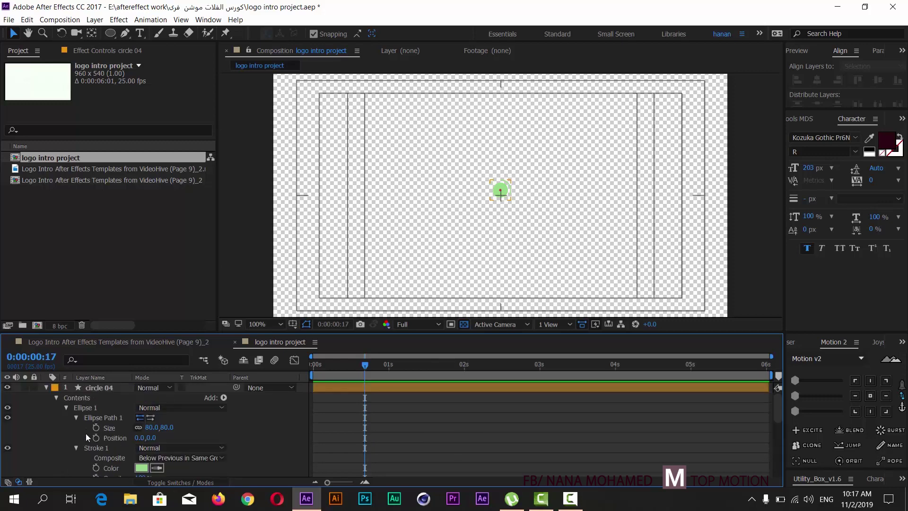
scroll(75, 433, down, 5)
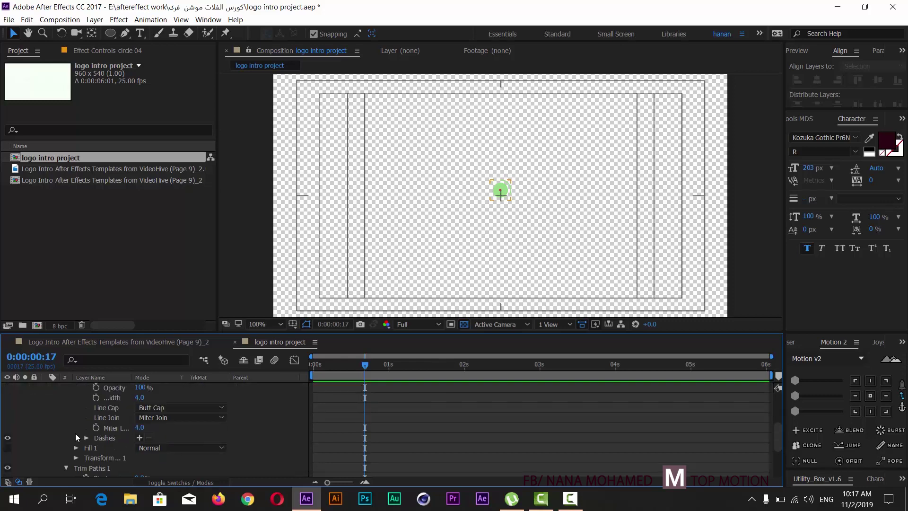
scroll(75, 433, down, 3)
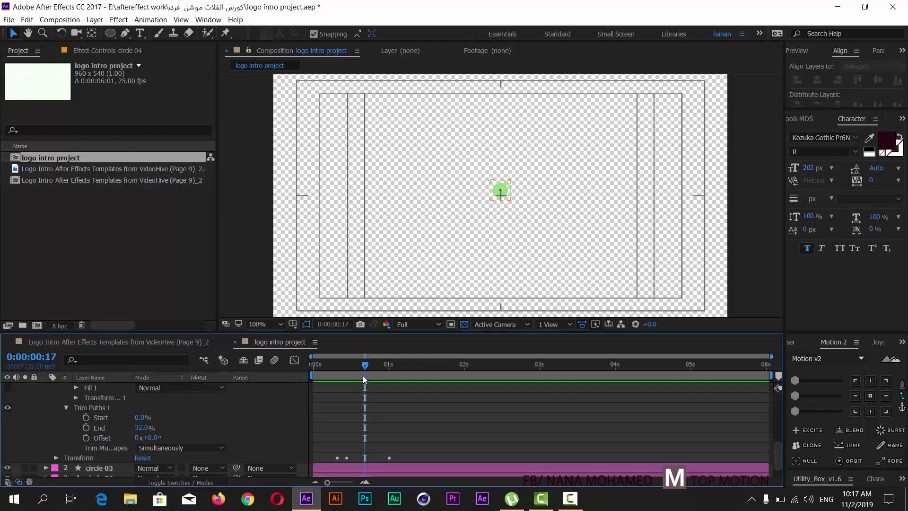
Keyframe the Trim Paths Offset at 0° on frame 8 and 168° at one second.
drag(365, 366, 336, 366)
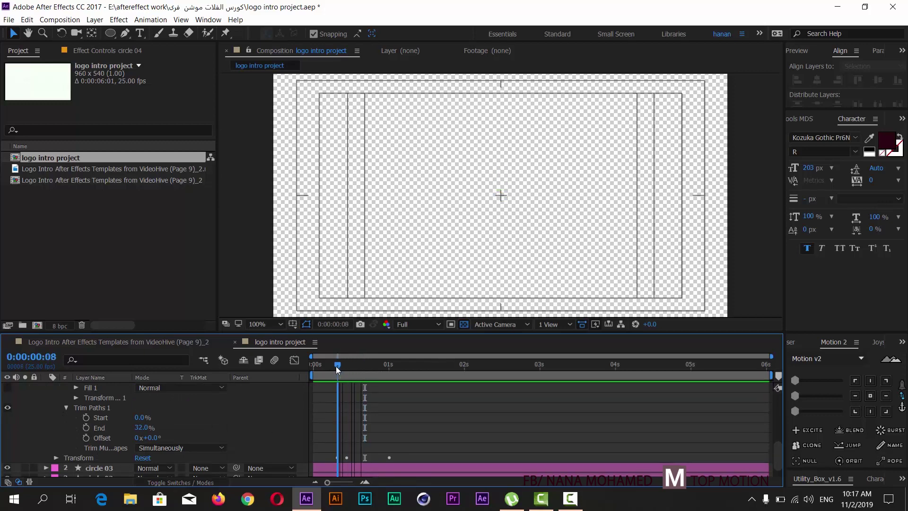
click(87, 438)
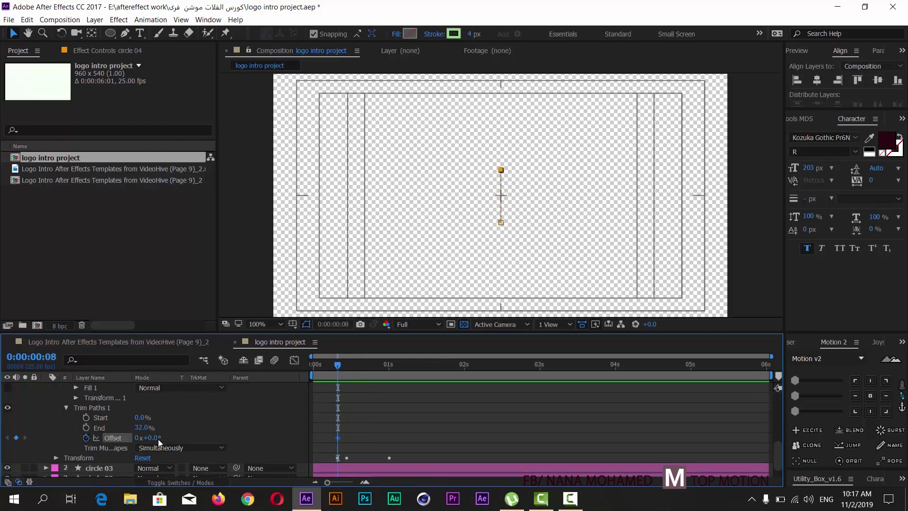
drag(343, 369, 389, 368)
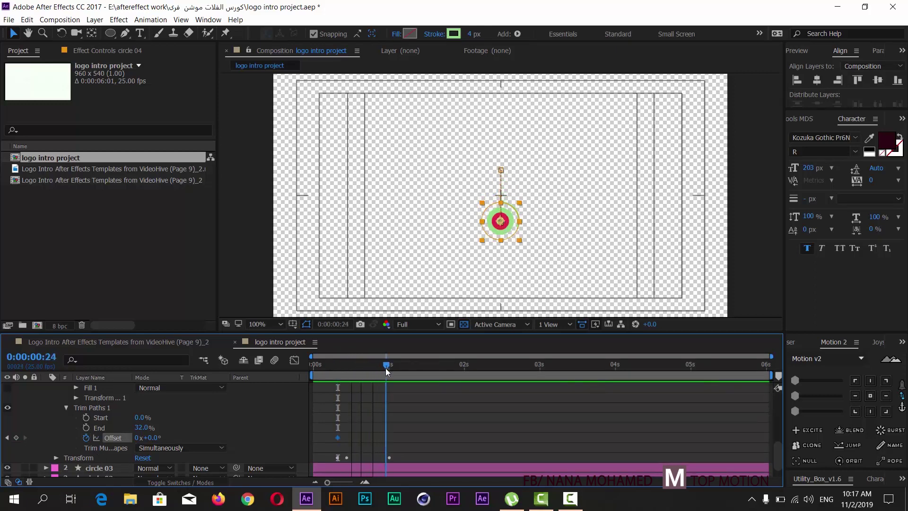
drag(146, 438, 249, 443)
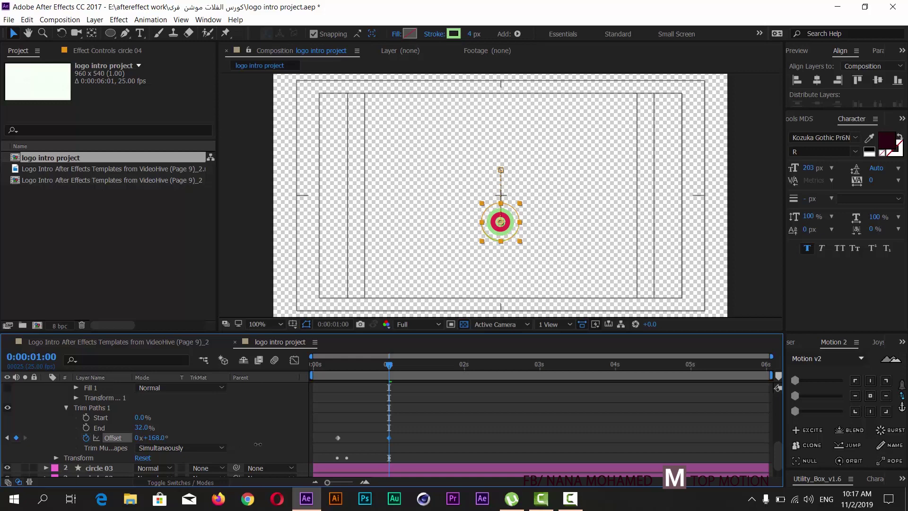
click(265, 268)
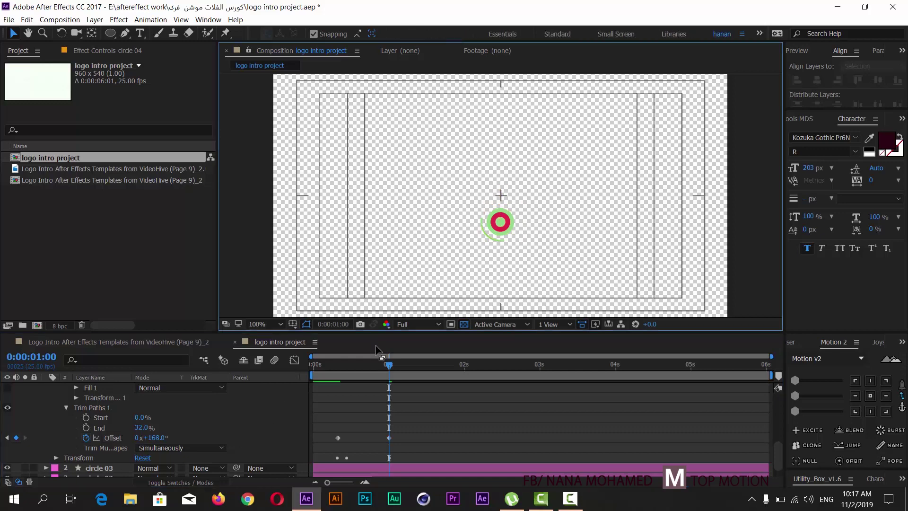
drag(397, 365, 285, 365)
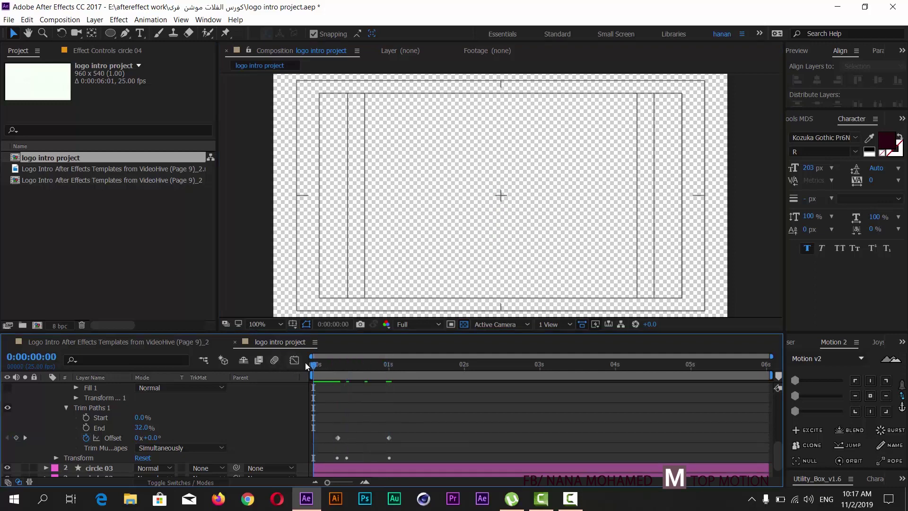
Preview the animation and scrub from frame 16 to 0:00:00:18 to watch the arc spin.
key(space)
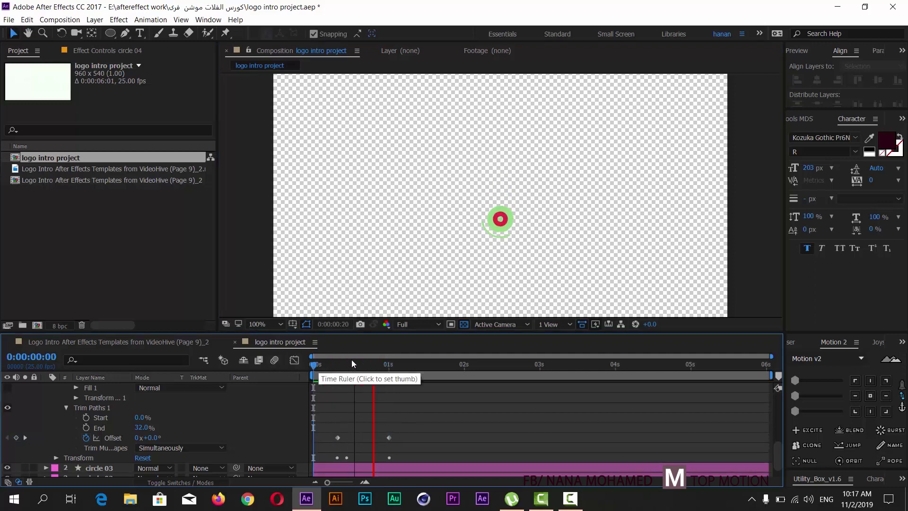
mouse_move(333, 369)
mouse_down()
mouse_move(382, 365)
mouse_move(338, 368)
mouse_up()
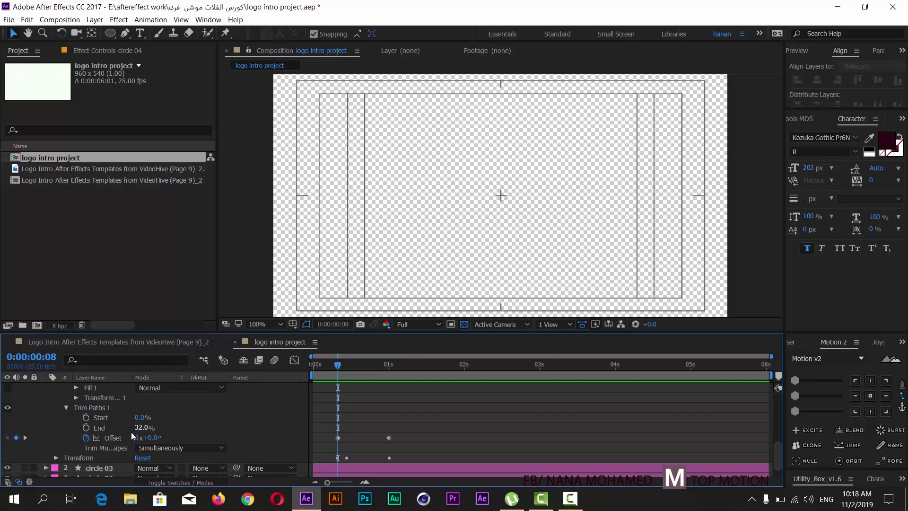
drag(337, 368, 368, 365)
scroll(507, 215, up, 1)
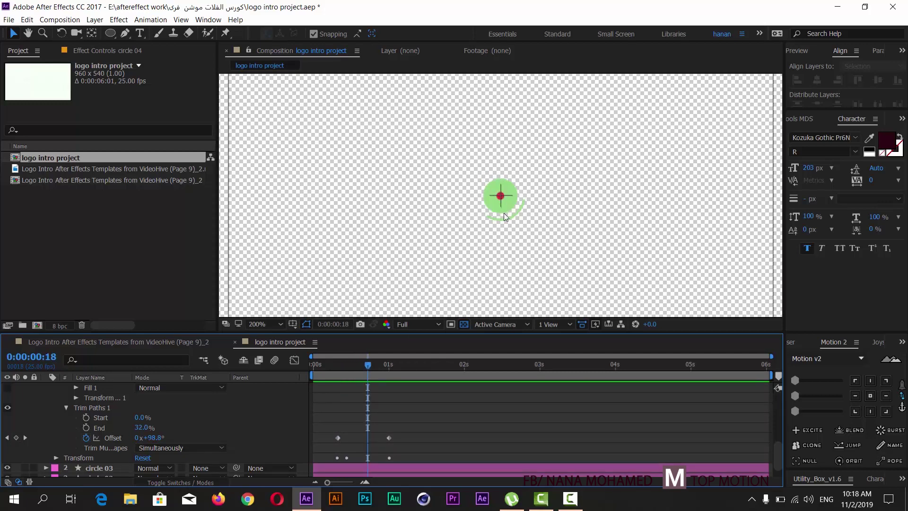
click(154, 341)
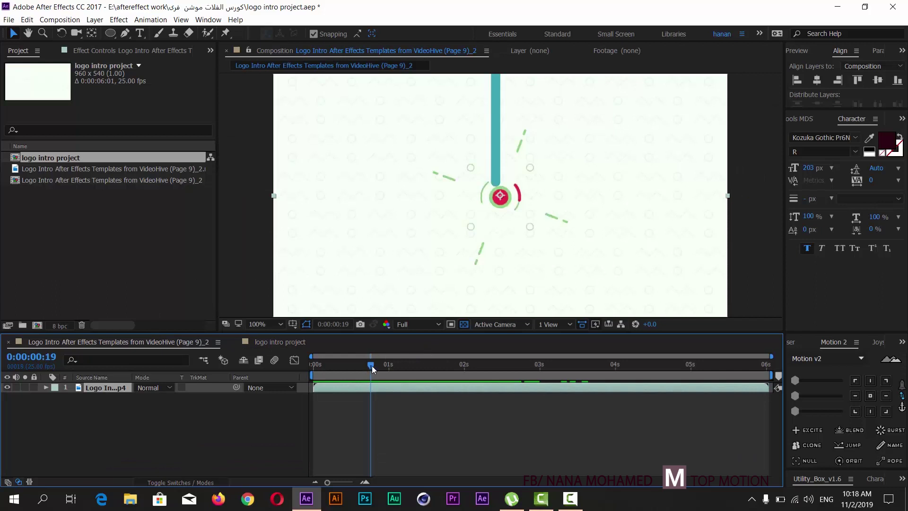
drag(374, 364, 353, 366)
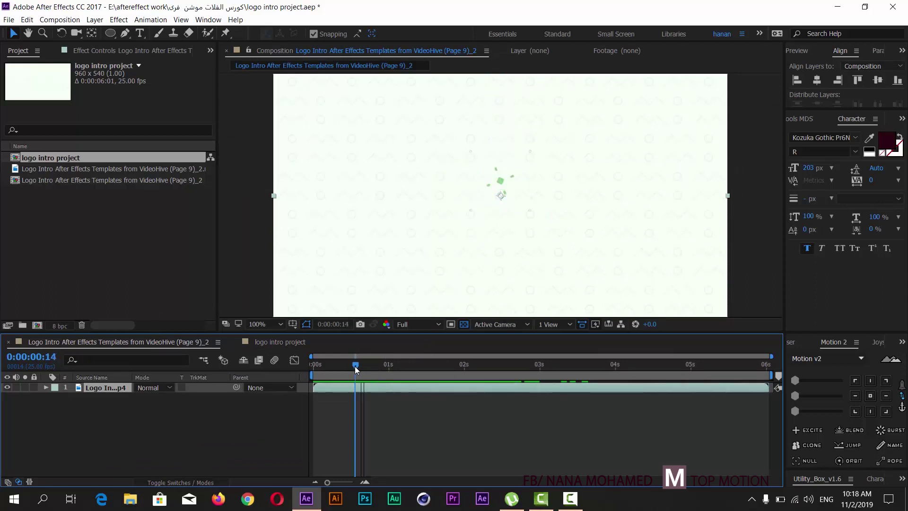
drag(355, 365, 370, 371)
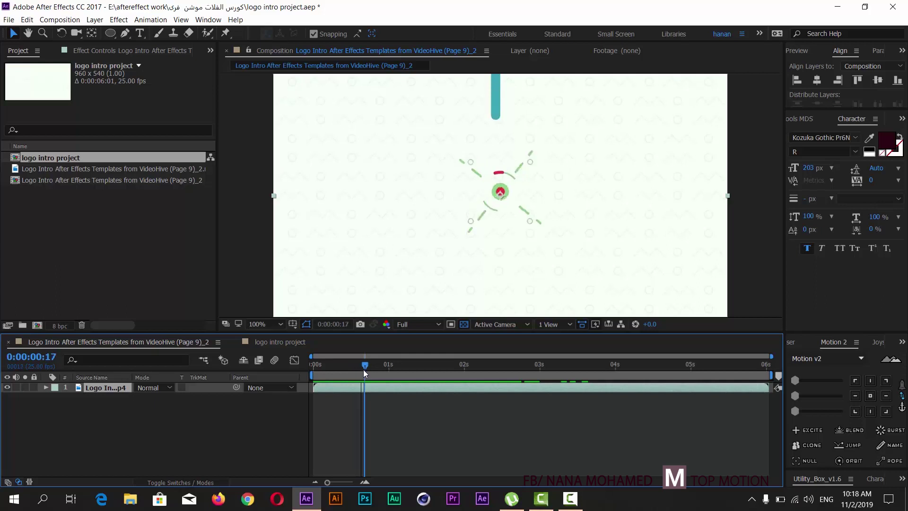
mouse_move(374, 371)
mouse_down()
mouse_move(388, 375)
mouse_move(371, 374)
mouse_up()
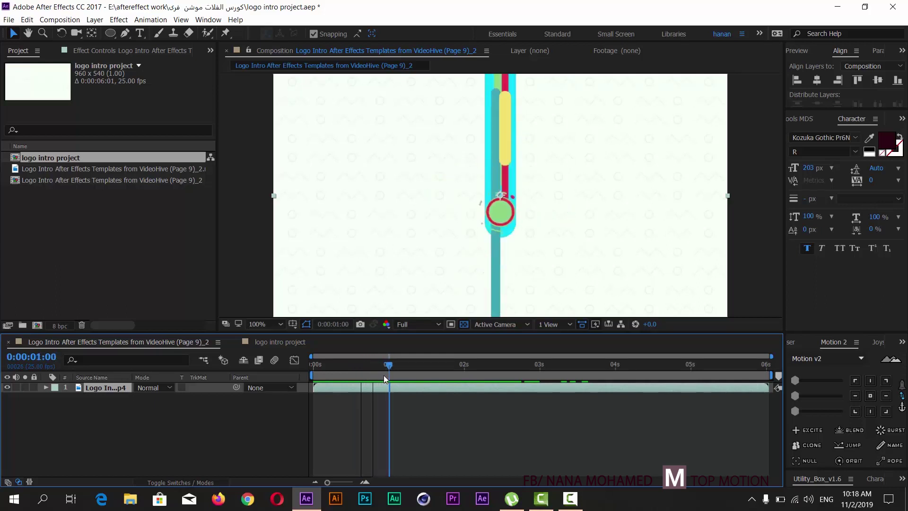
click(284, 342)
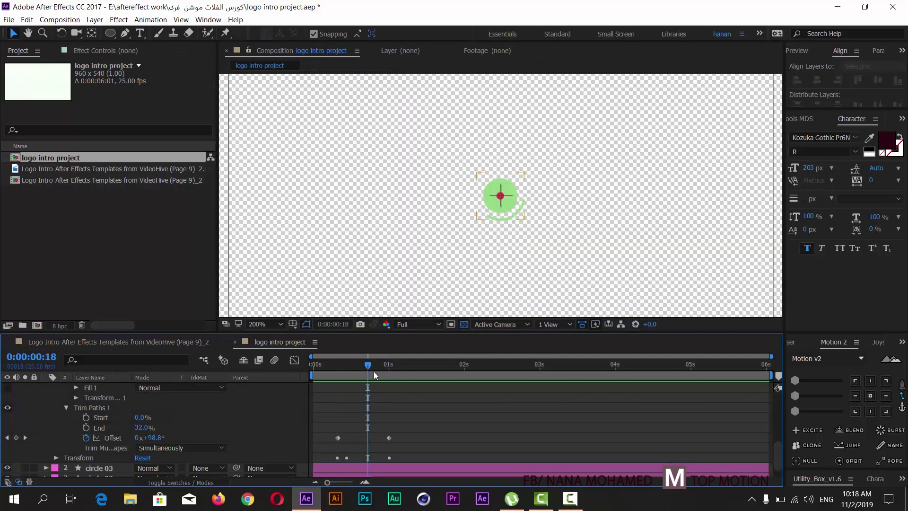
Try Trim Paths End values of 100%, 50% and 30% while scrubbing past frame 17.
drag(374, 370, 342, 369)
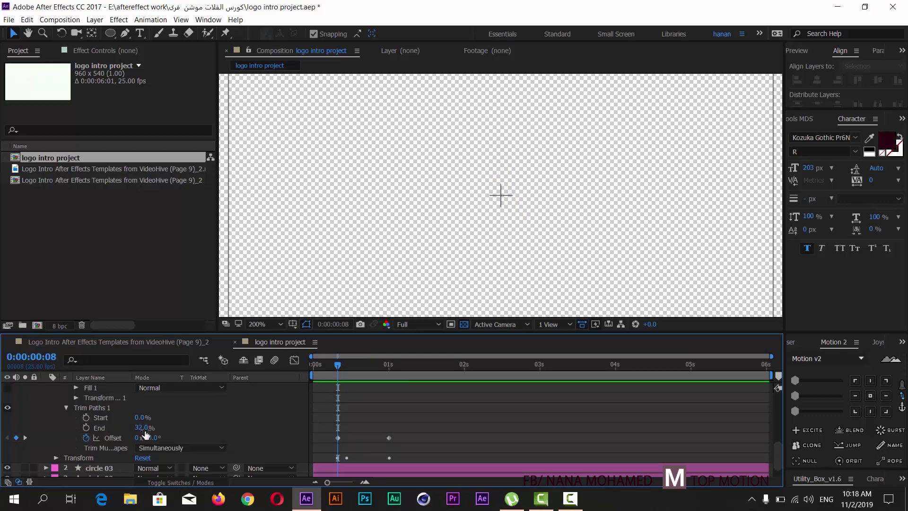
drag(142, 428, 193, 428)
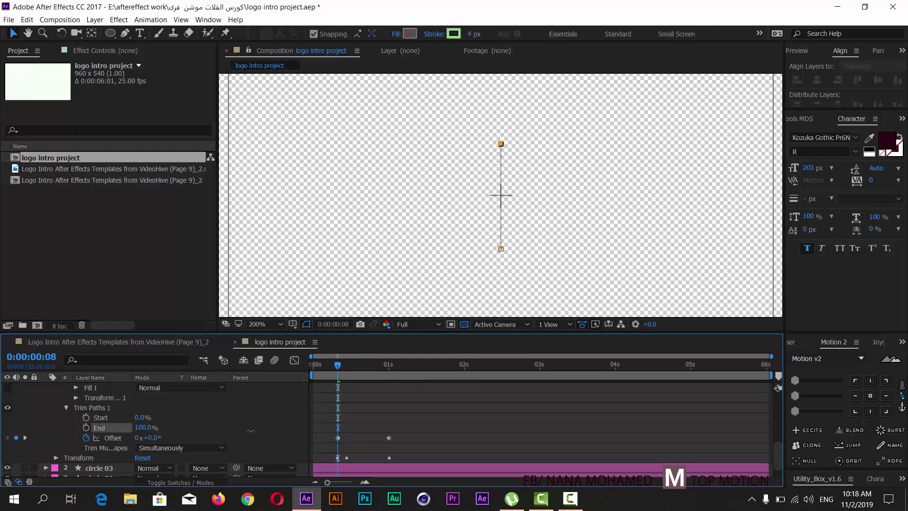
mouse_move(353, 367)
mouse_down()
mouse_move(365, 372)
mouse_move(339, 373)
mouse_up()
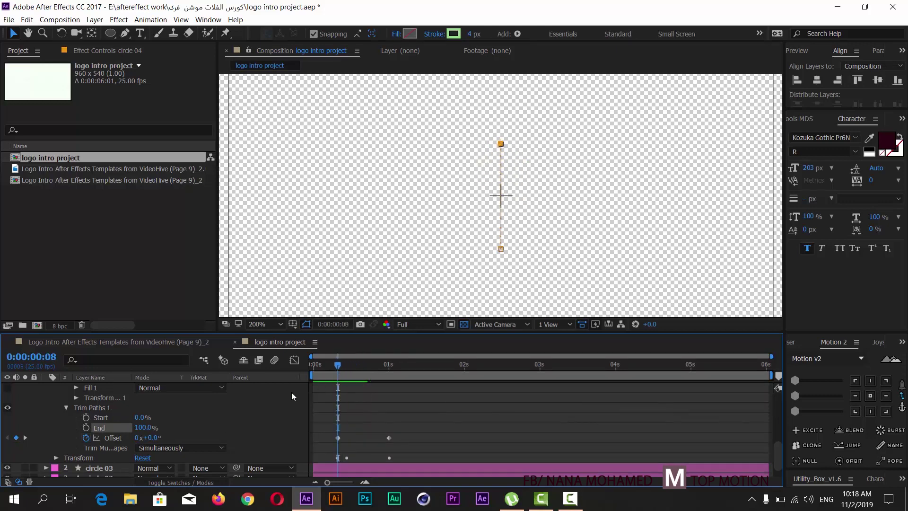
click(141, 428)
text(50)
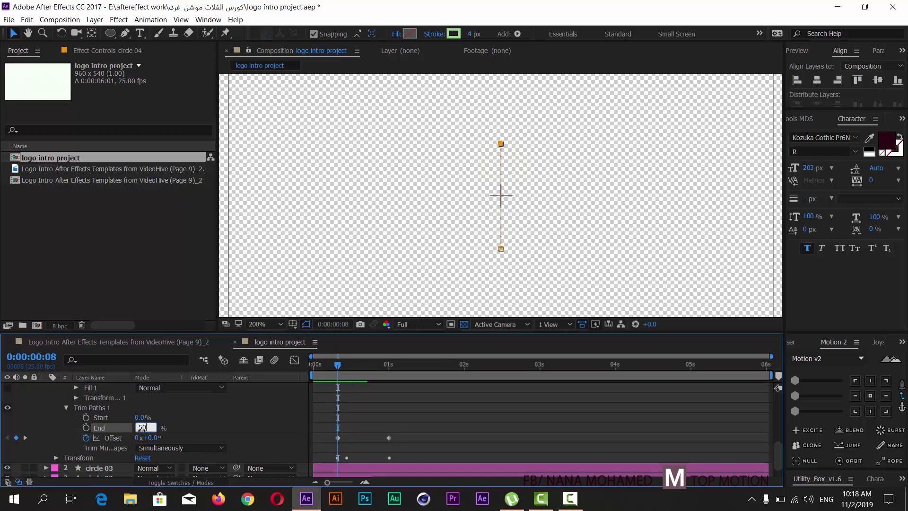
key(Return)
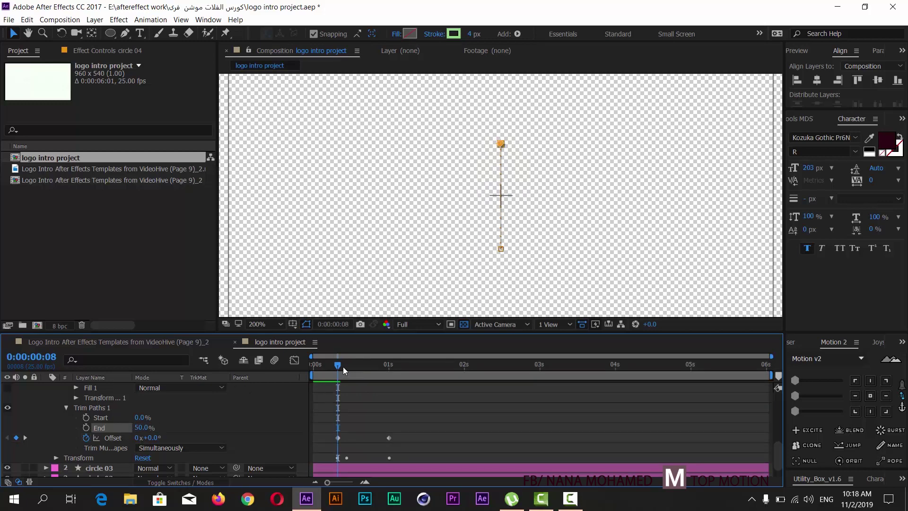
drag(343, 367, 374, 365)
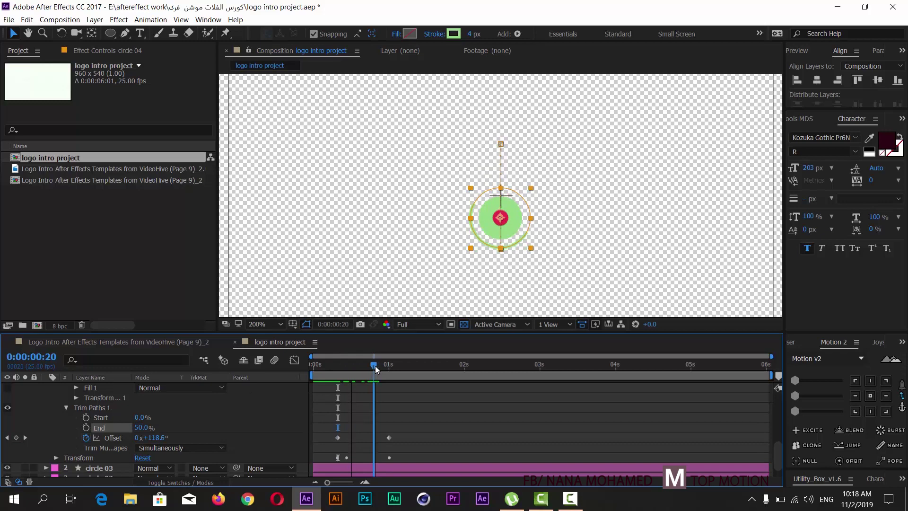
click(141, 428)
text(30)
key(Return)
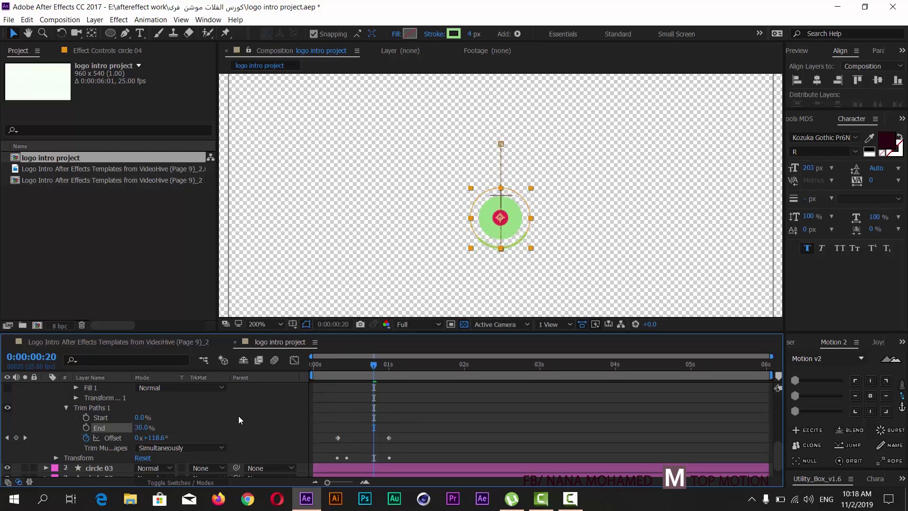
At frame 8, set End to 0% and add keyframes for Start and End.
drag(373, 366, 339, 369)
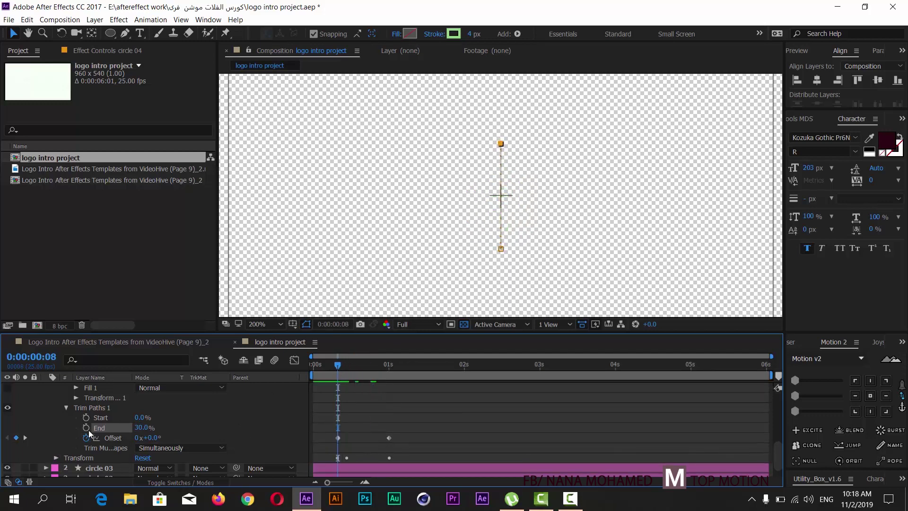
click(140, 428)
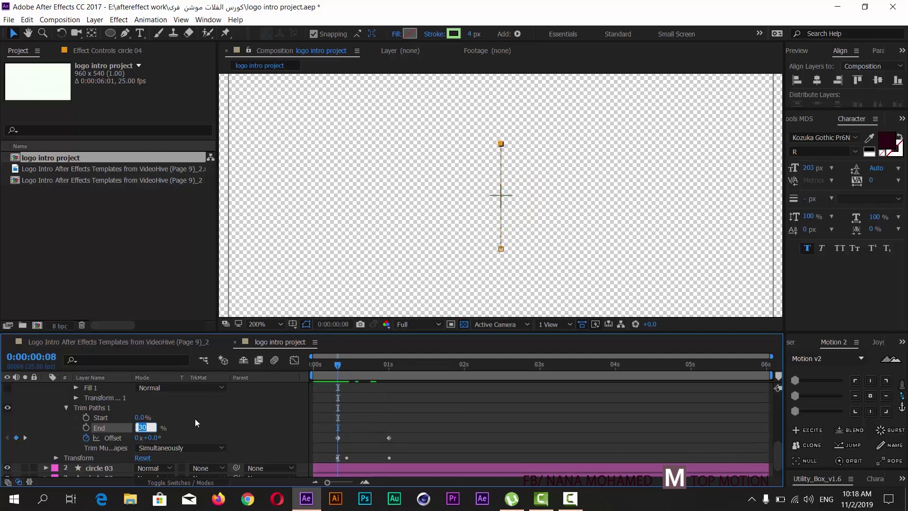
text(0)
key(Return)
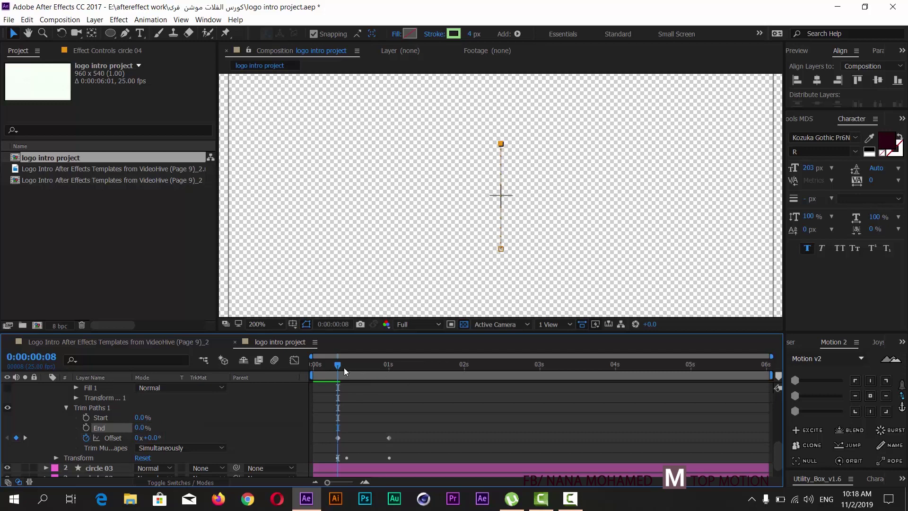
mouse_move(344, 367)
mouse_down()
mouse_move(379, 365)
mouse_move(337, 367)
mouse_up()
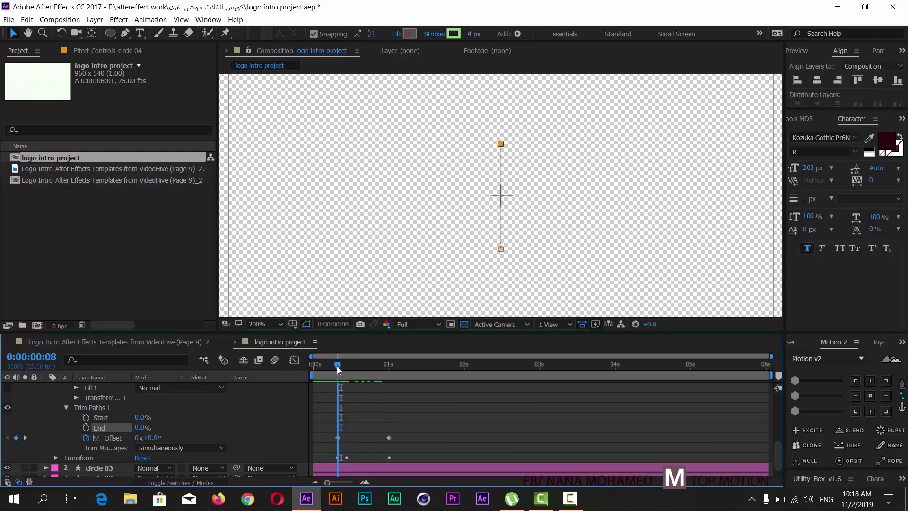
click(86, 428)
click(86, 417)
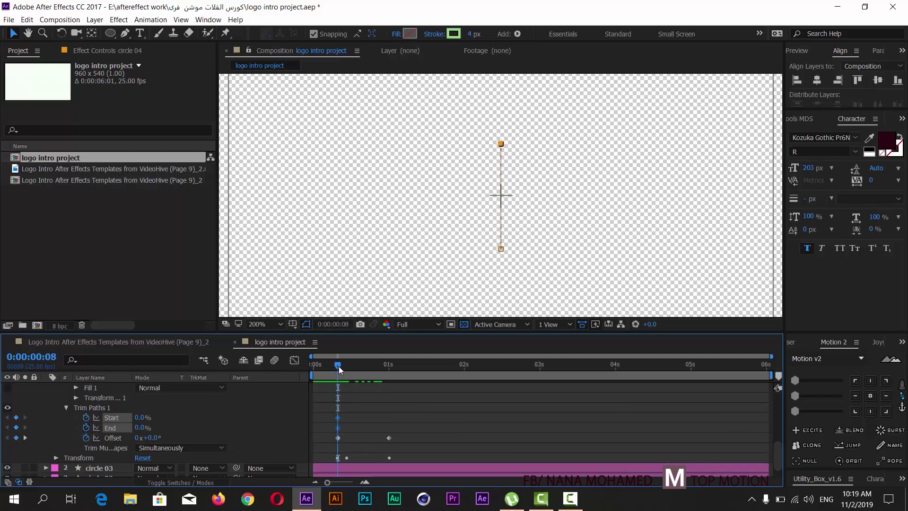
At one second, keyframe Trim Paths End at 30%.
drag(339, 366, 389, 366)
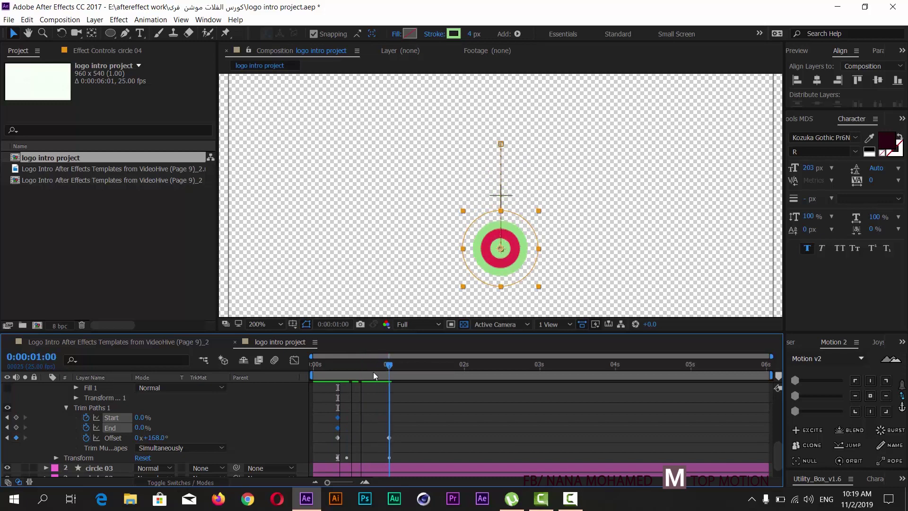
click(147, 428)
text(30)
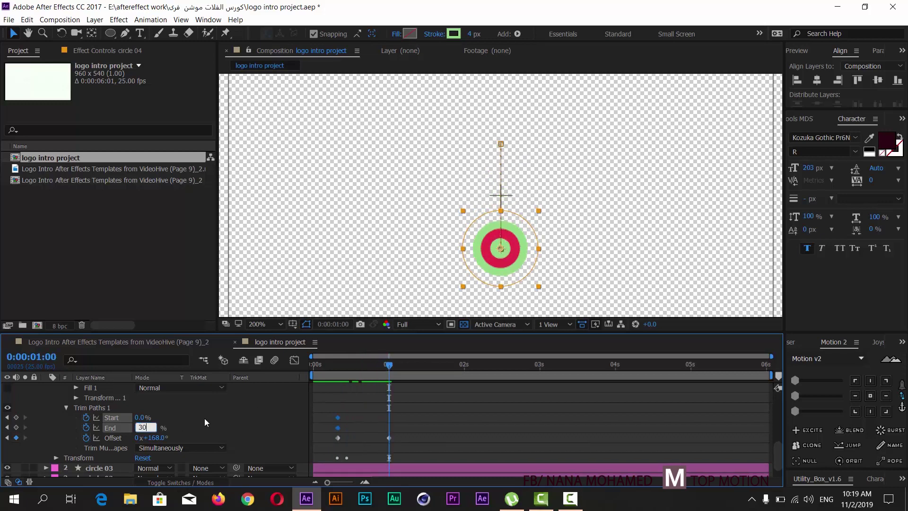
key(Return)
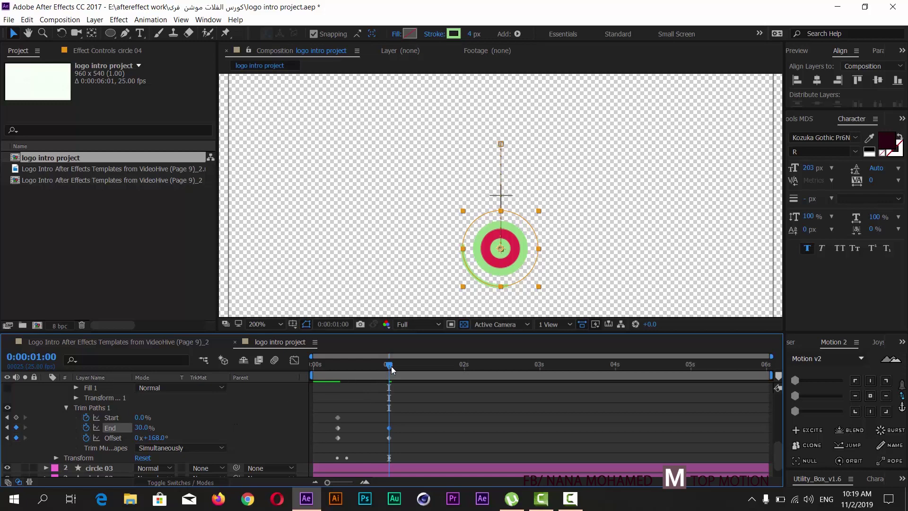
mouse_move(385, 371)
mouse_down()
mouse_move(344, 367)
mouse_move(396, 364)
mouse_up()
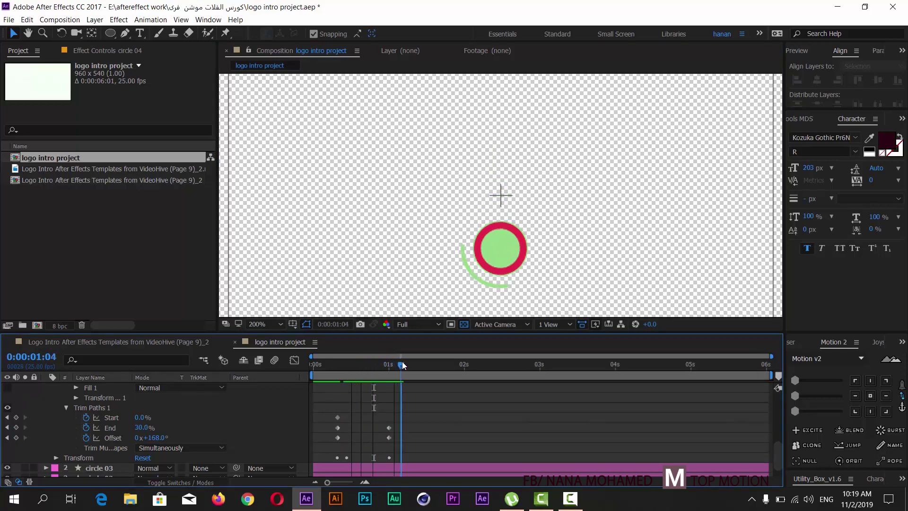
drag(395, 364, 389, 366)
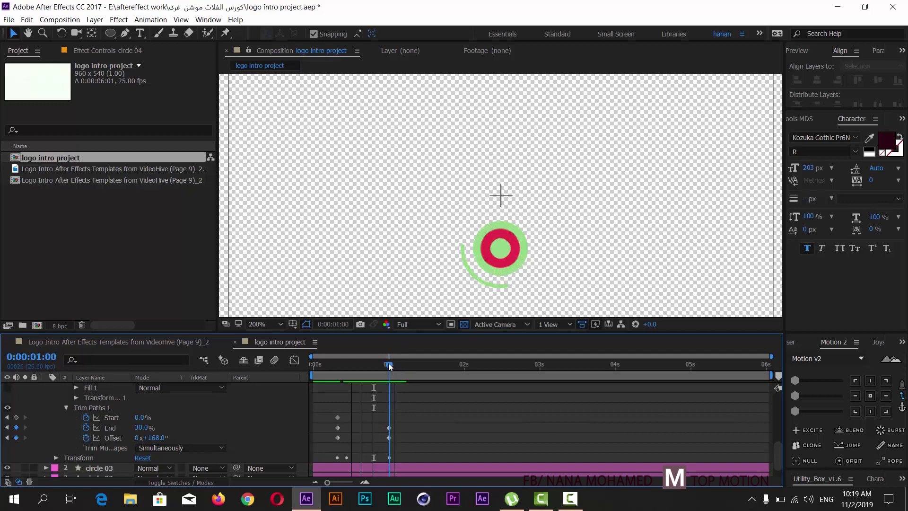
Raise the one-second Offset to 191° and set Start to 30%, then rewind.
drag(157, 438, 165, 438)
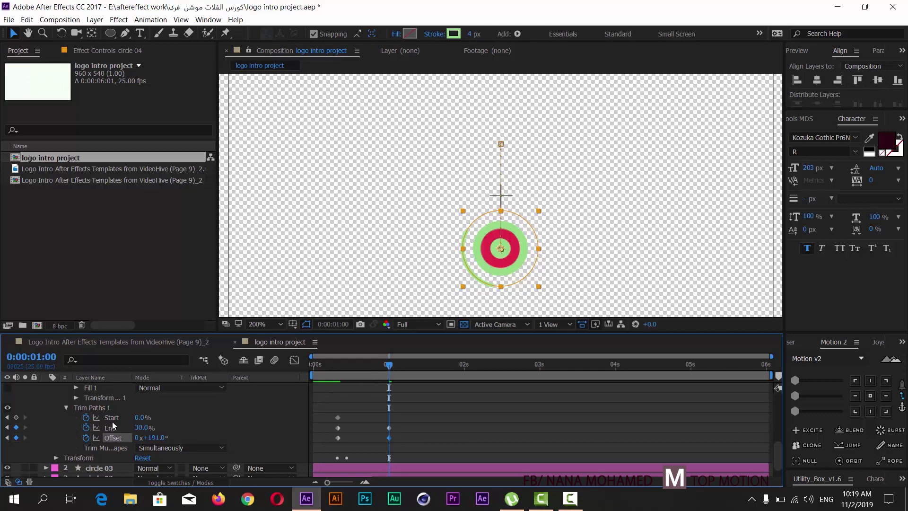
drag(140, 418, 150, 417)
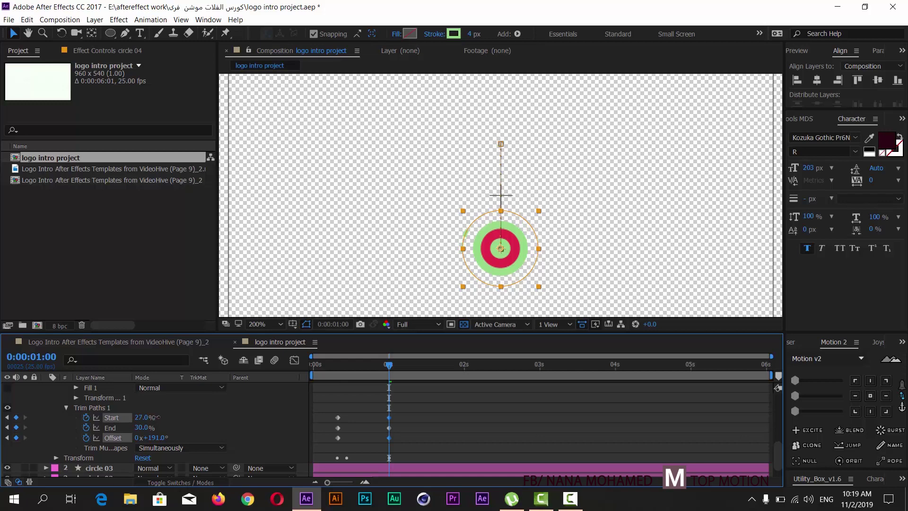
click(153, 417)
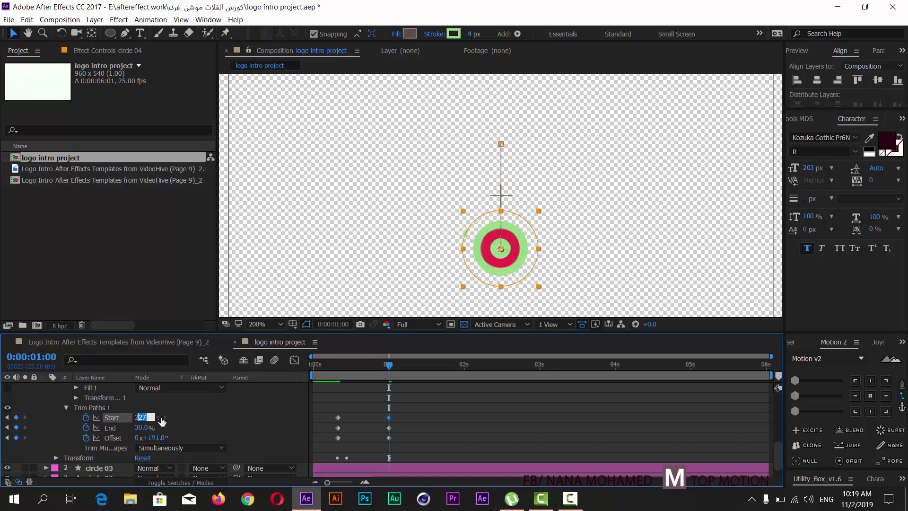
text(30)
key(Return)
drag(385, 368, 315, 366)
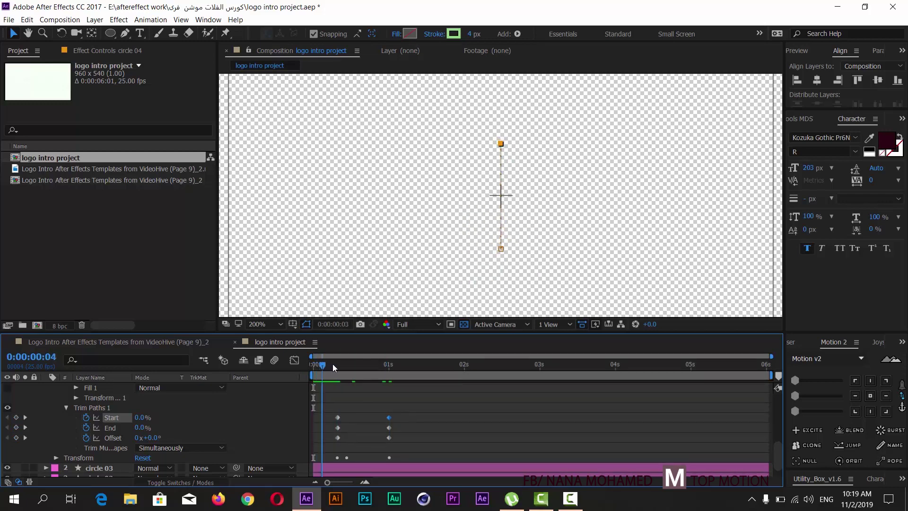
Preview the arc animation and scrub through it to check the trimmed stroke.
click(268, 404)
key(space)
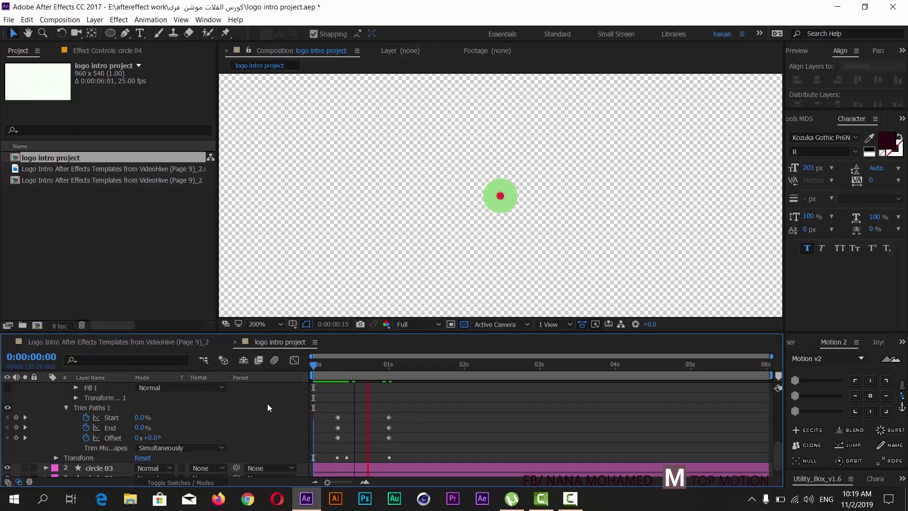
click(343, 366)
drag(344, 365, 357, 364)
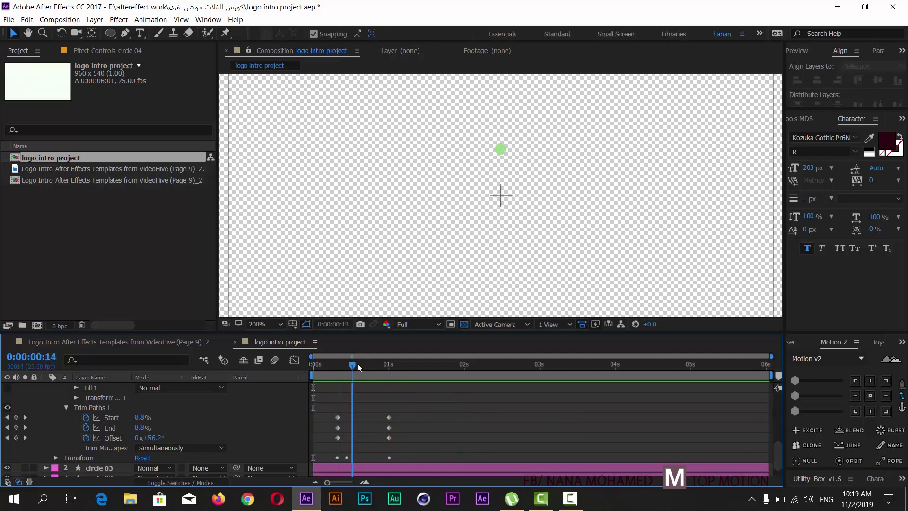
mouse_move(407, 407)
mouse_down()
mouse_move(332, 421)
mouse_move(352, 419)
mouse_up()
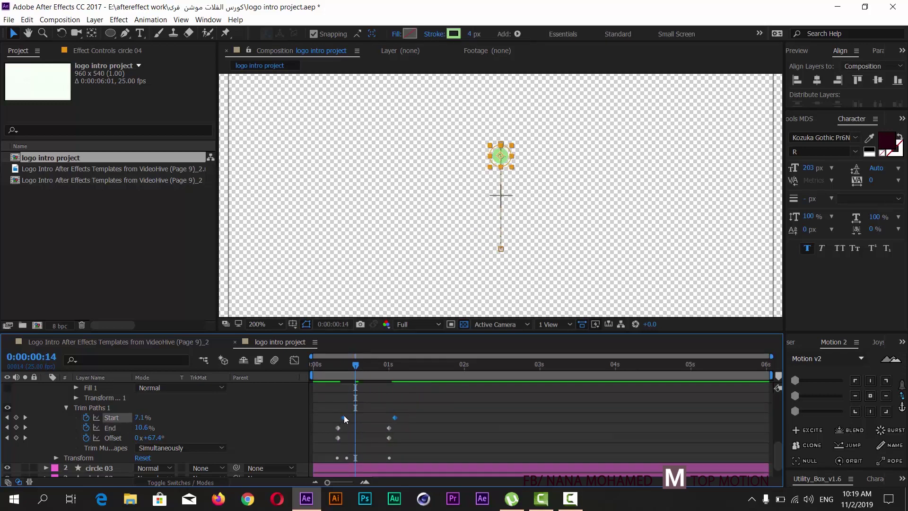
drag(337, 365, 322, 366)
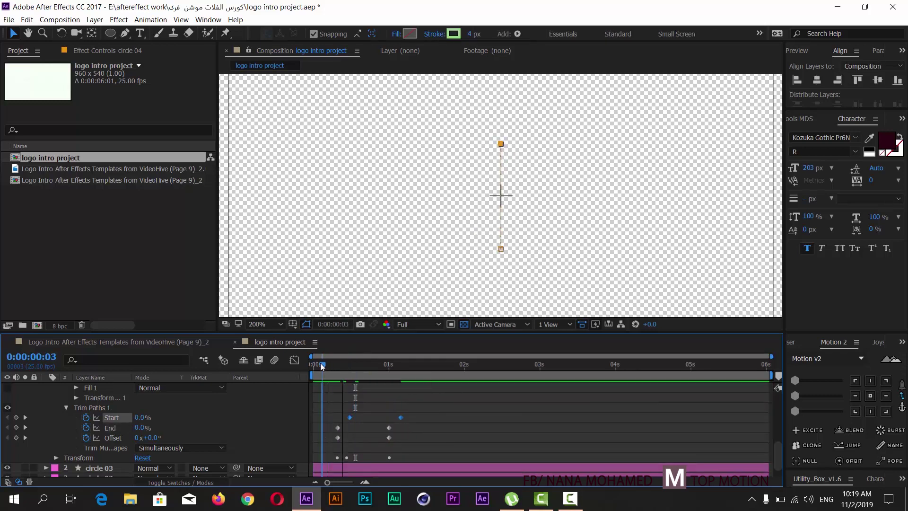
click(282, 274)
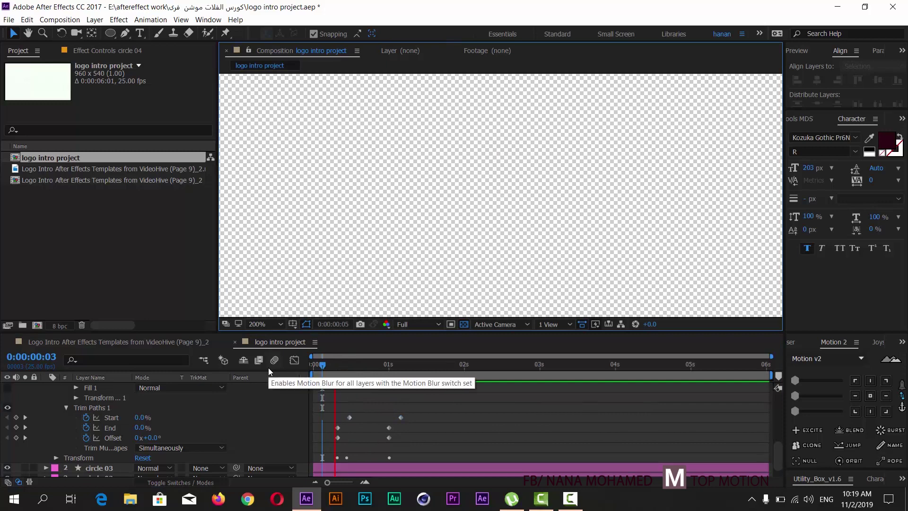
key(space)
drag(345, 365, 377, 365)
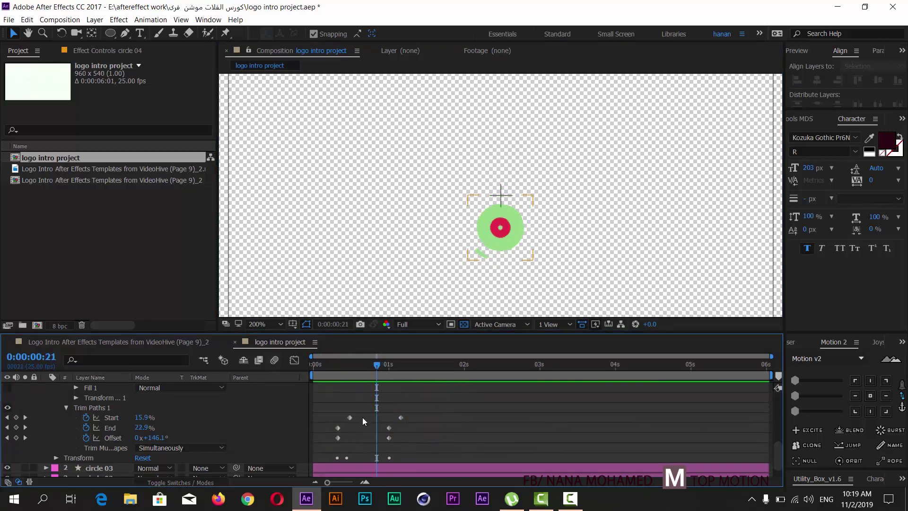
Move both Start keyframes later, then preview and scrub the revised arc.
mouse_move(409, 410)
mouse_down()
mouse_move(348, 417)
mouse_move(375, 419)
mouse_up()
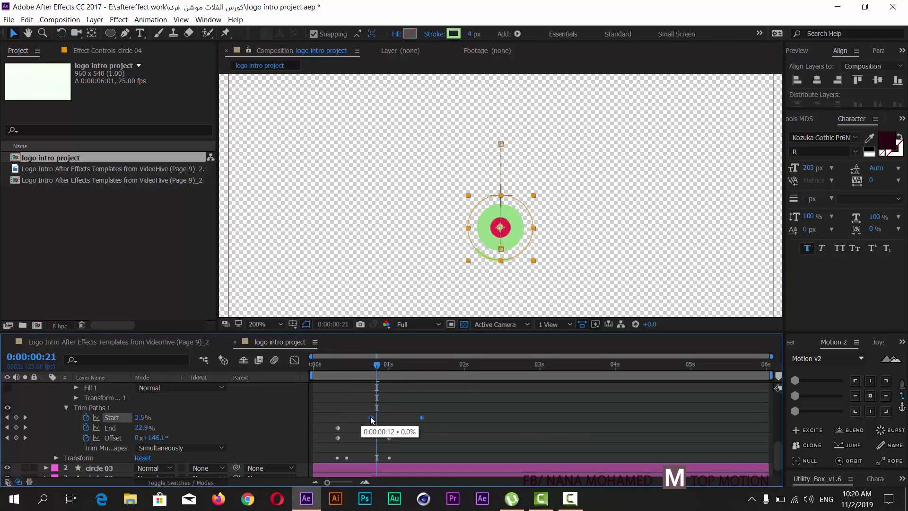
click(371, 366)
key(Home)
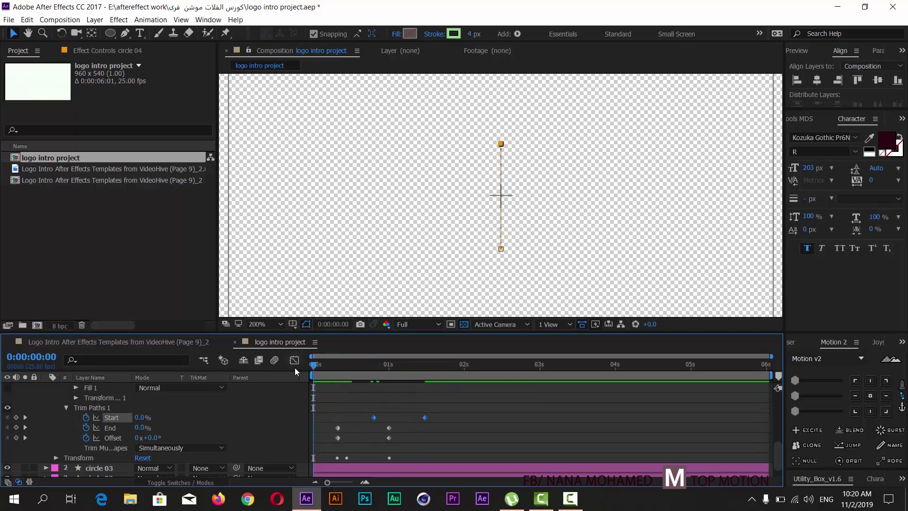
key(space)
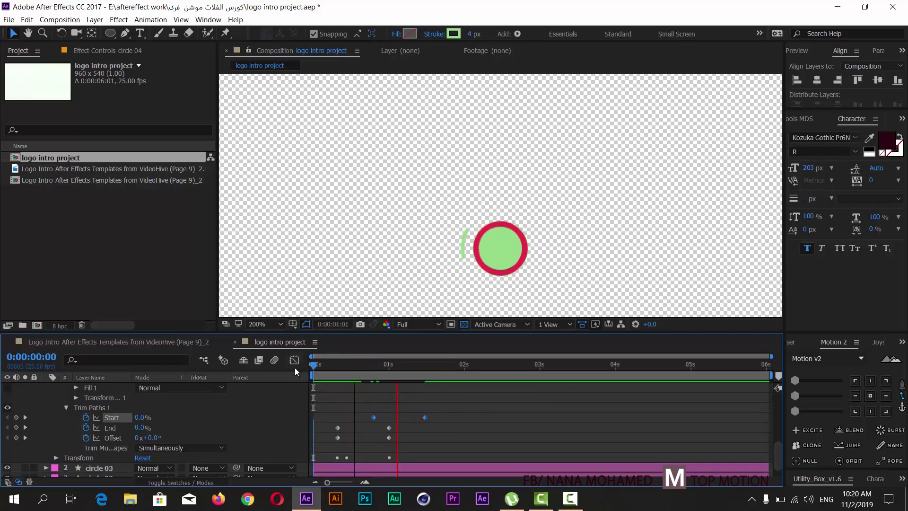
drag(337, 365, 360, 366)
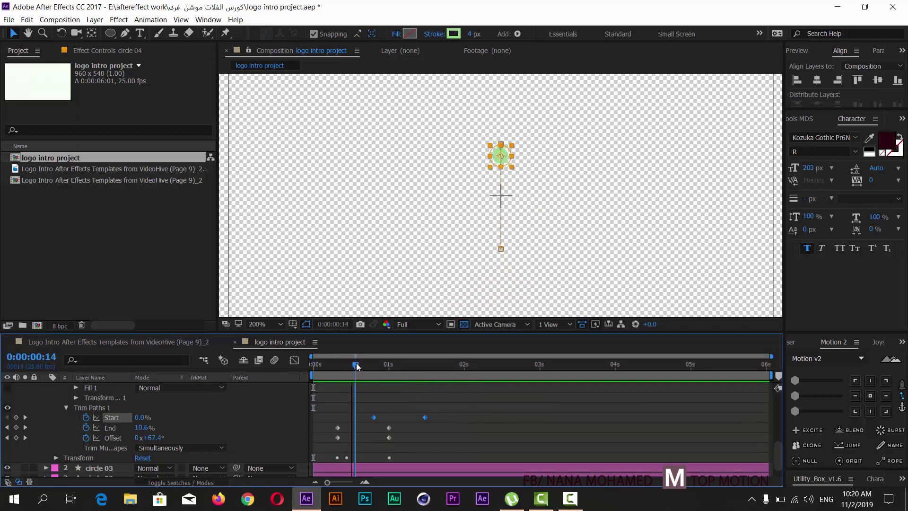
click(322, 232)
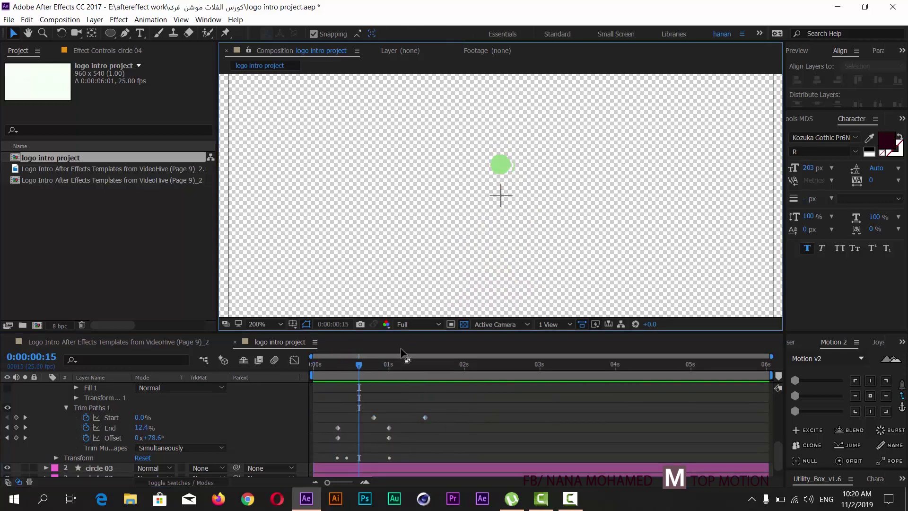
drag(360, 364, 398, 365)
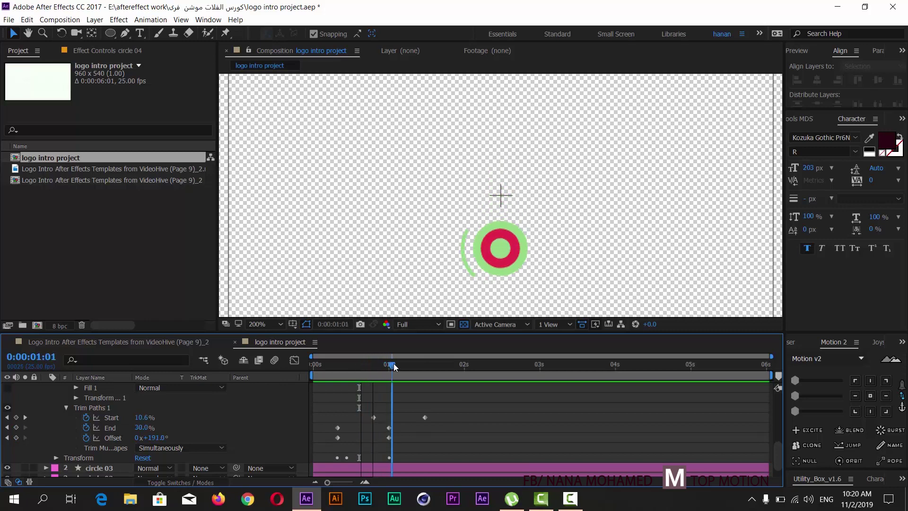
click(332, 365)
scroll(142, 417, up, 3)
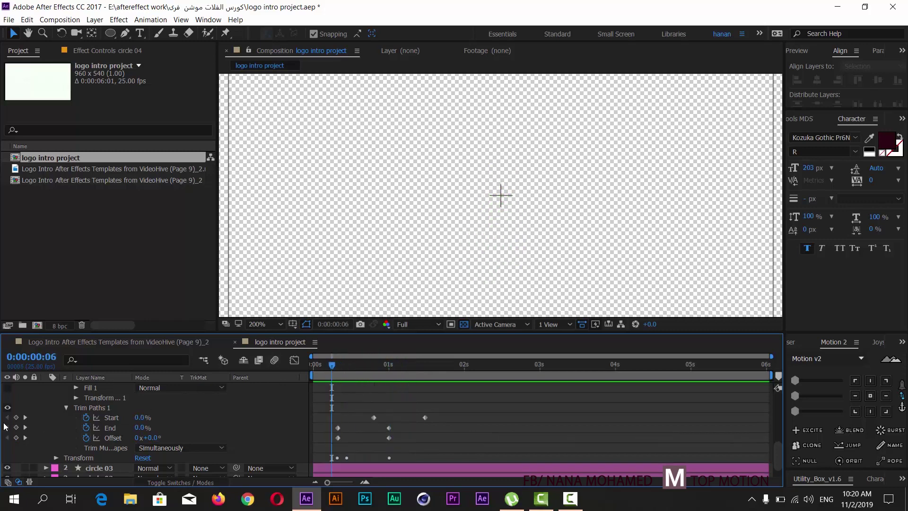
scroll(71, 412, up, 1)
scroll(76, 402, up, 3)
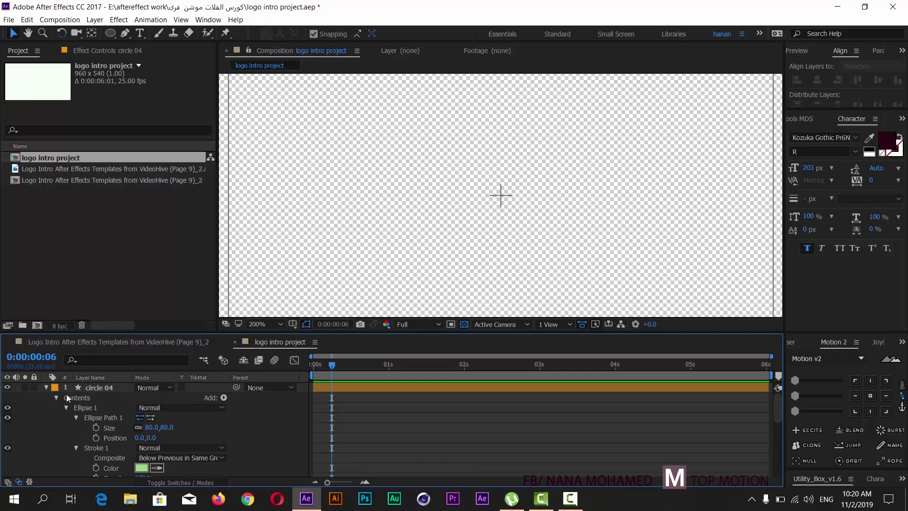
Duplicate circle 04 as circle 05 and show only its keyframed properties.
click(56, 399)
click(95, 387)
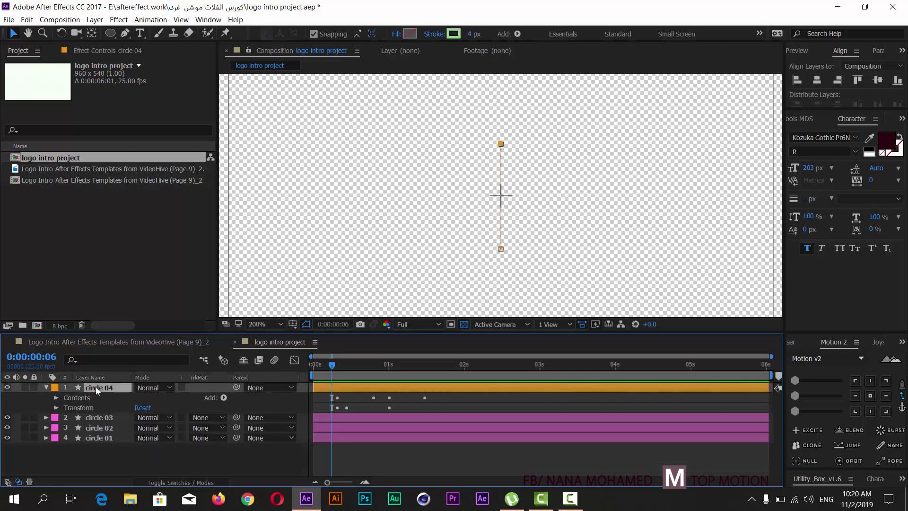
key(ctrl+d)
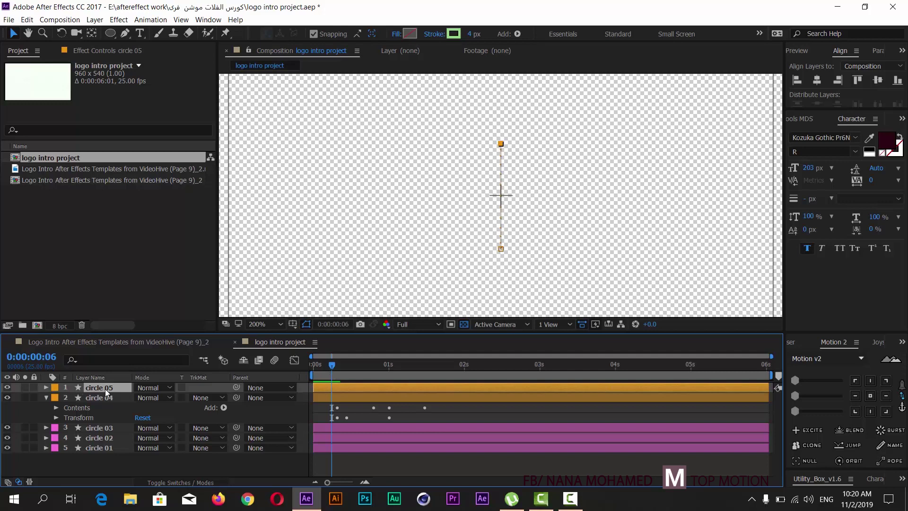
key(u)
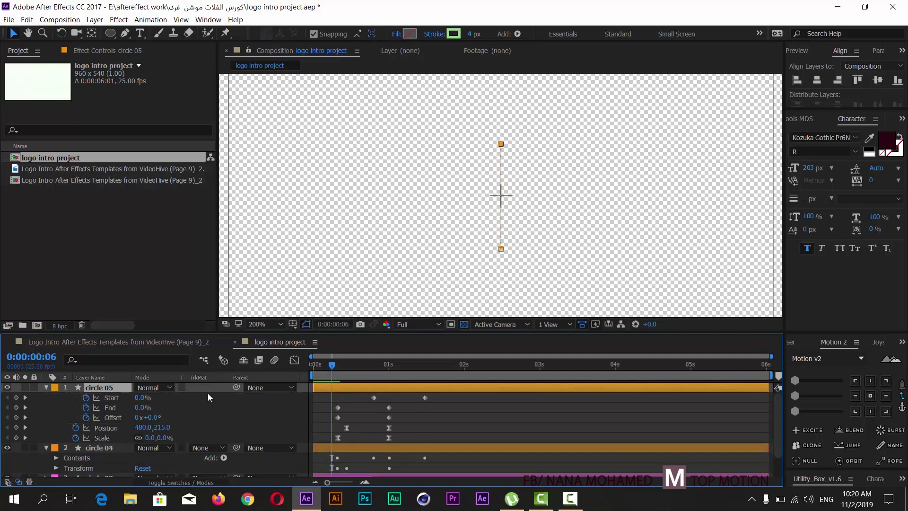
At one second, drag circle 05's Trim Paths Offset down to −20°.
drag(334, 366, 390, 373)
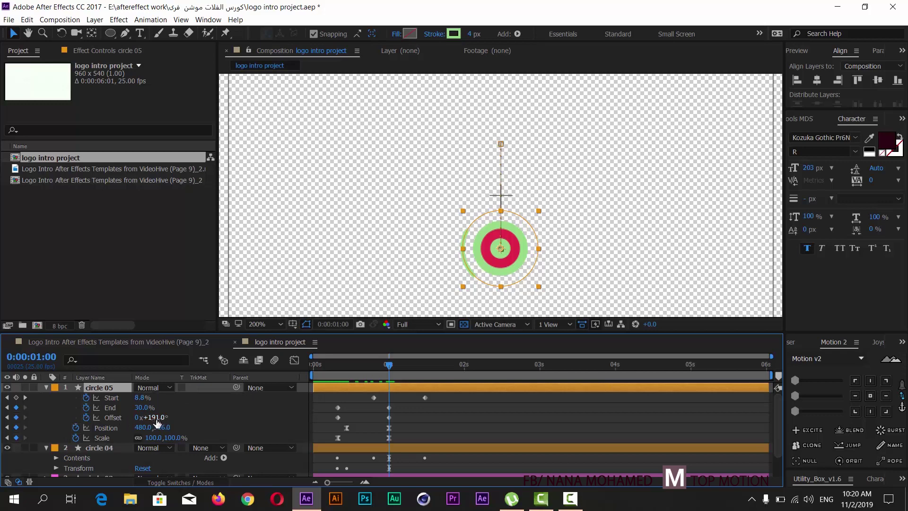
drag(156, 418, 39, 427)
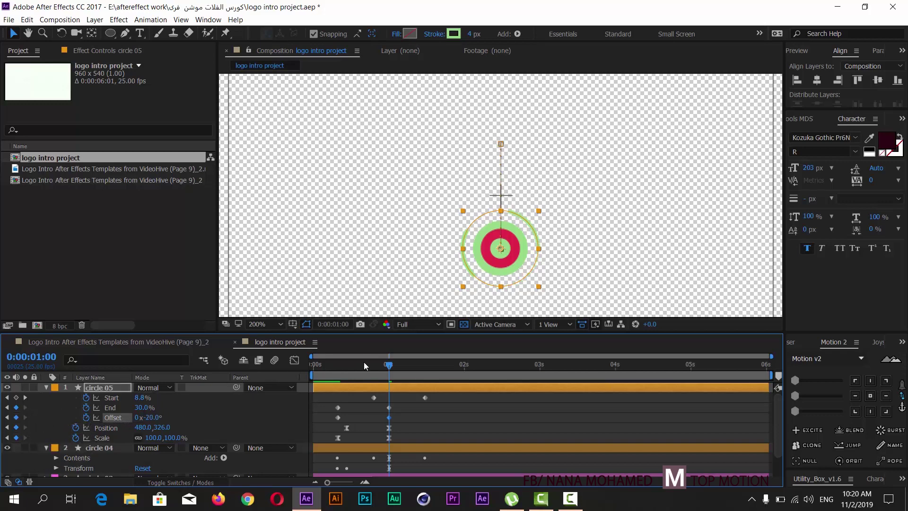
drag(380, 363, 304, 376)
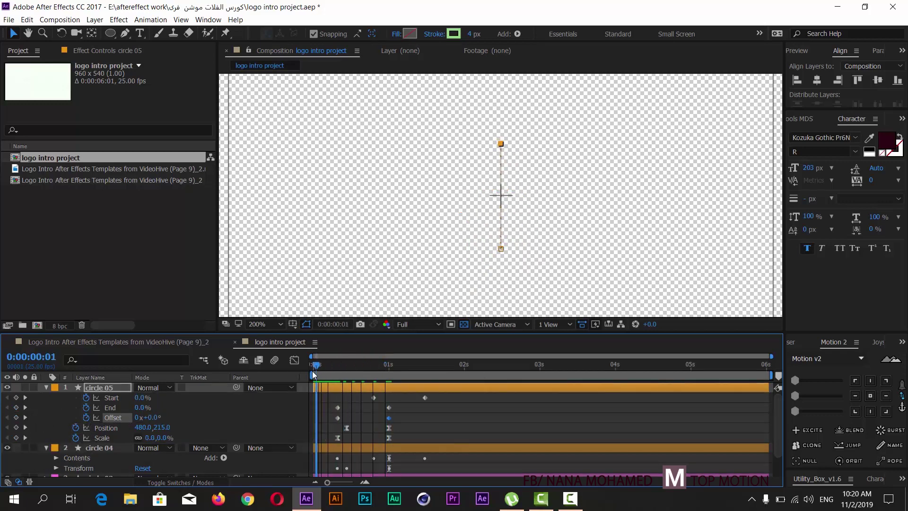
Preview and scrub the two arcs animating together.
click(524, 419)
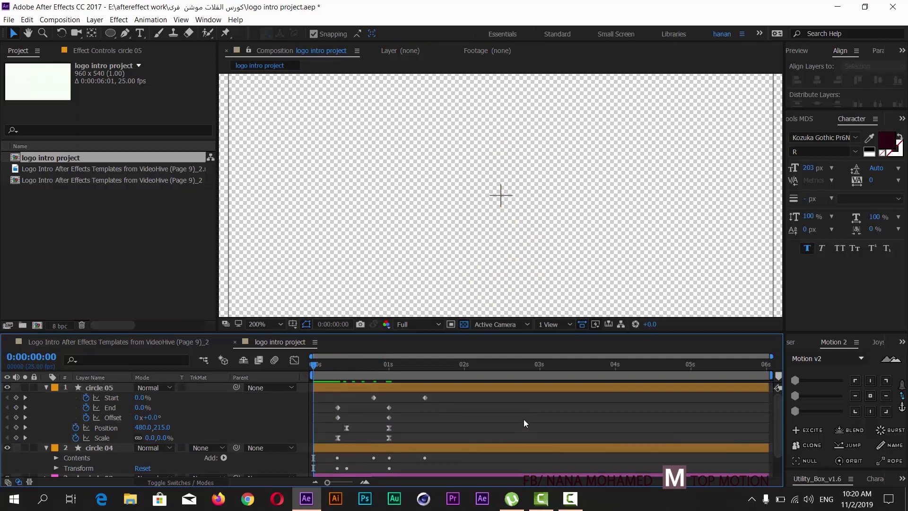
key(space)
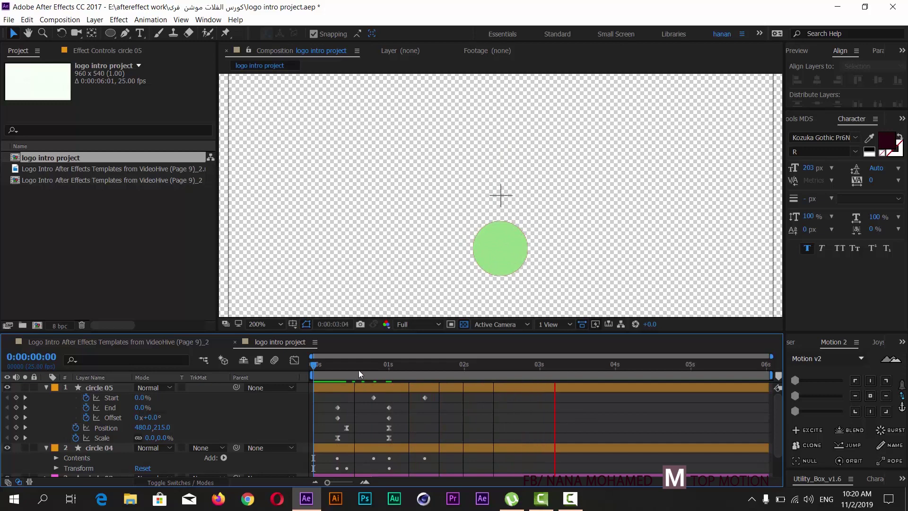
click(374, 370)
mouse_move(385, 370)
mouse_down()
mouse_move(367, 367)
mouse_move(402, 367)
mouse_up()
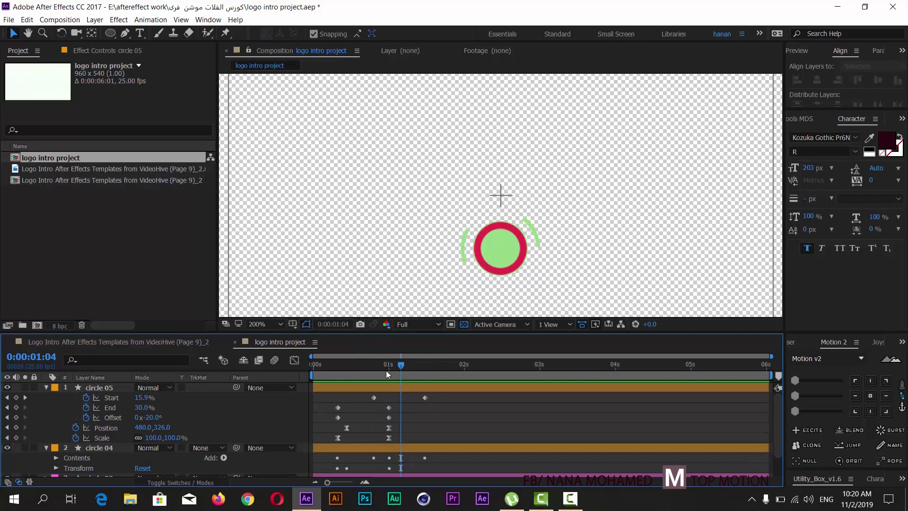
Duplicate circle 05 as circle 06 and show its keyframes at one second.
click(110, 388)
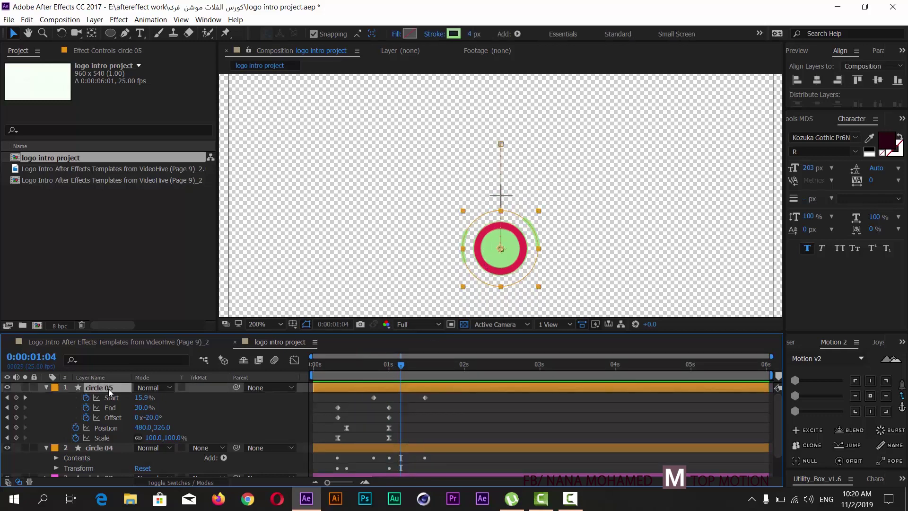
key(ctrl+d)
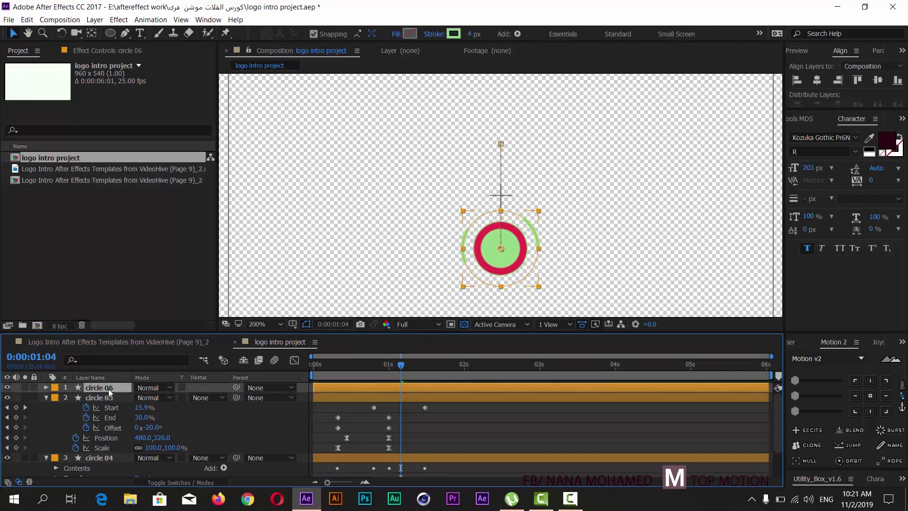
key(u)
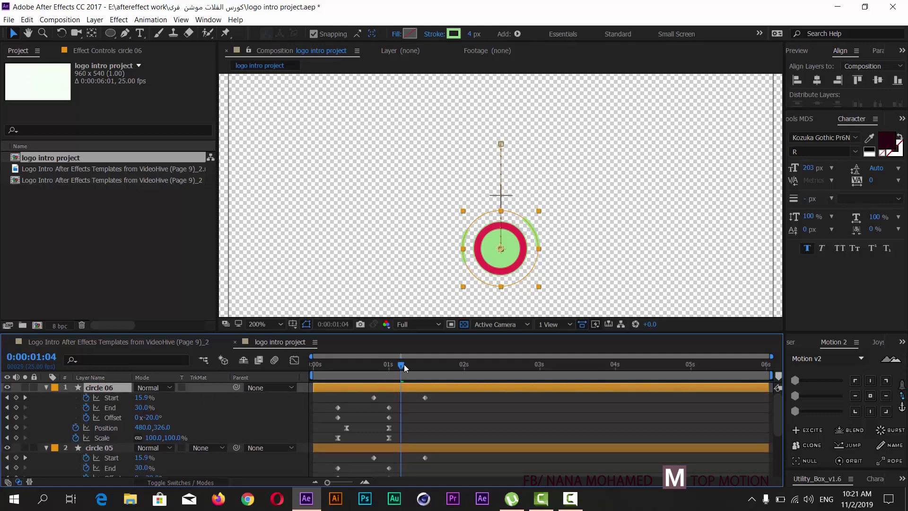
drag(404, 371, 392, 366)
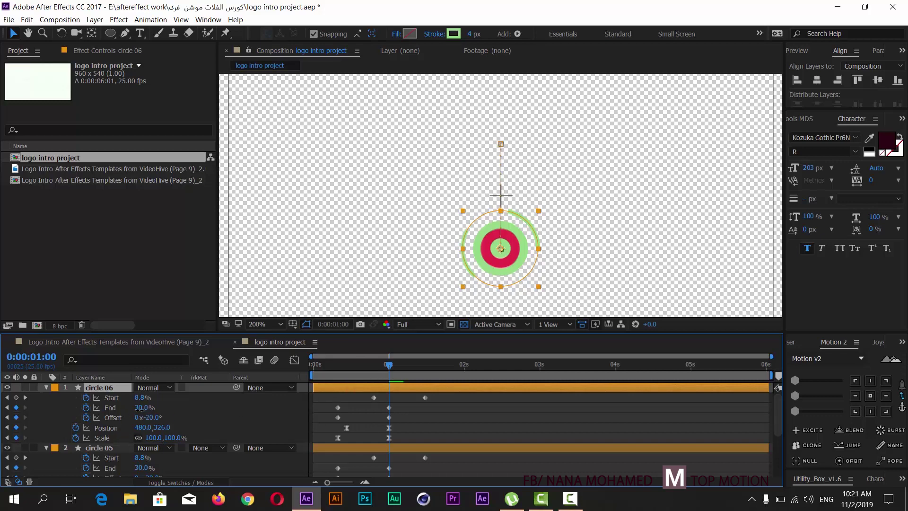
Try an End value of 25% on circle 06's trim, then undo back to 30%.
click(139, 408)
text(25)
key(Return)
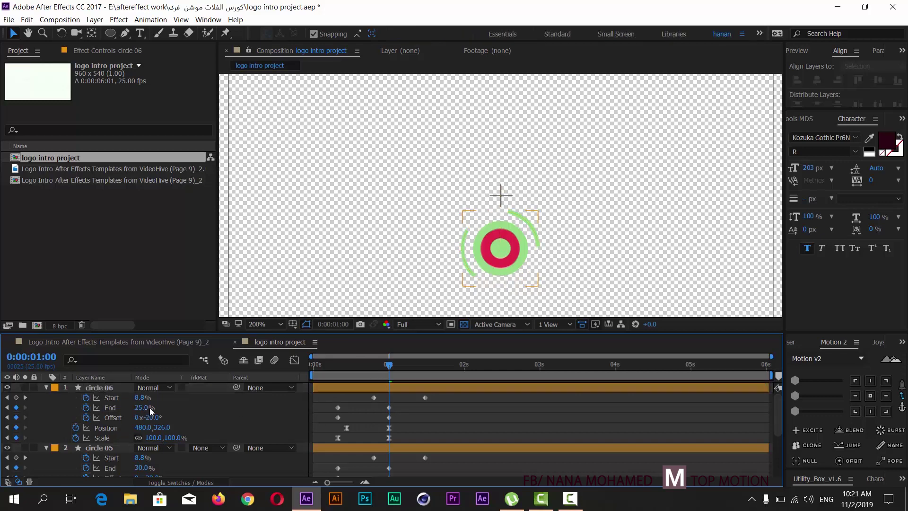
key(ctrl+z)
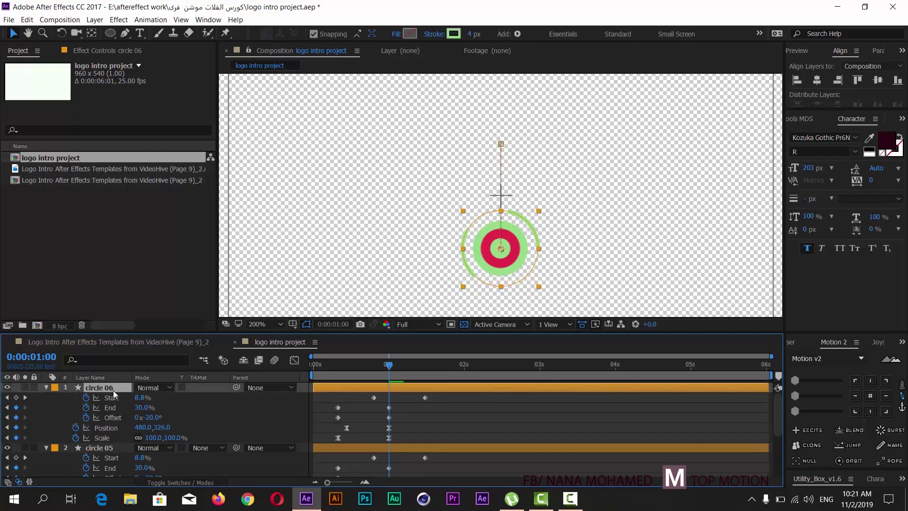
Sample red E2294A for circle 06's stroke and scrub its End down to 22%.
click(449, 34)
click(242, 325)
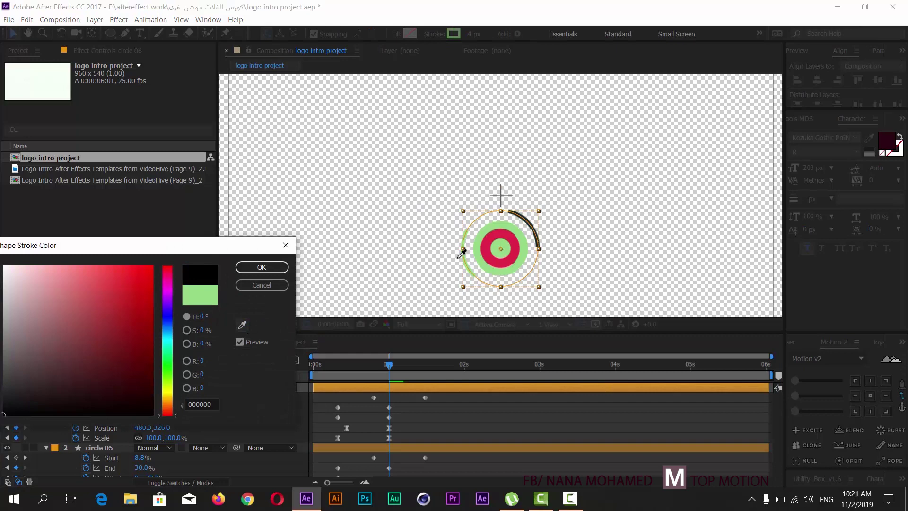
click(497, 256)
click(282, 268)
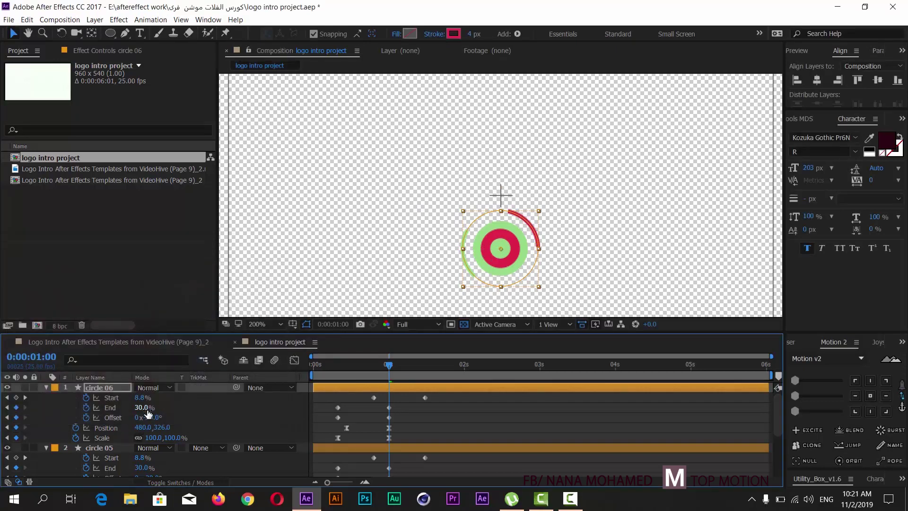
drag(142, 408, 137, 408)
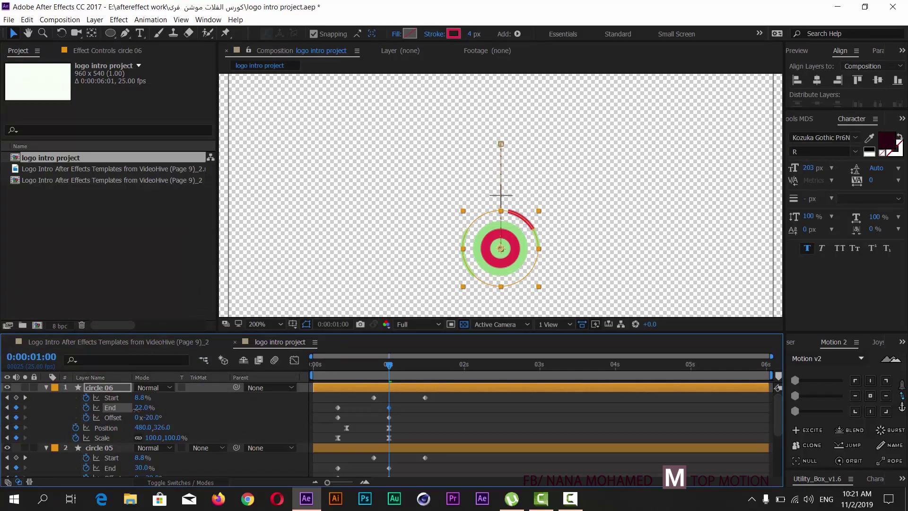
Glance at the template comp, then give circle 06's arc a 6 px stroke in the logo intro comp.
click(114, 348)
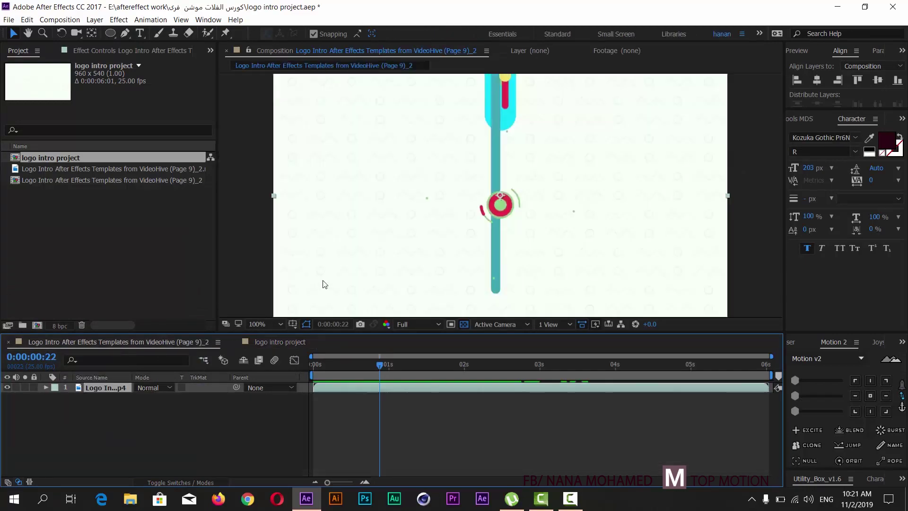
click(281, 343)
click(109, 389)
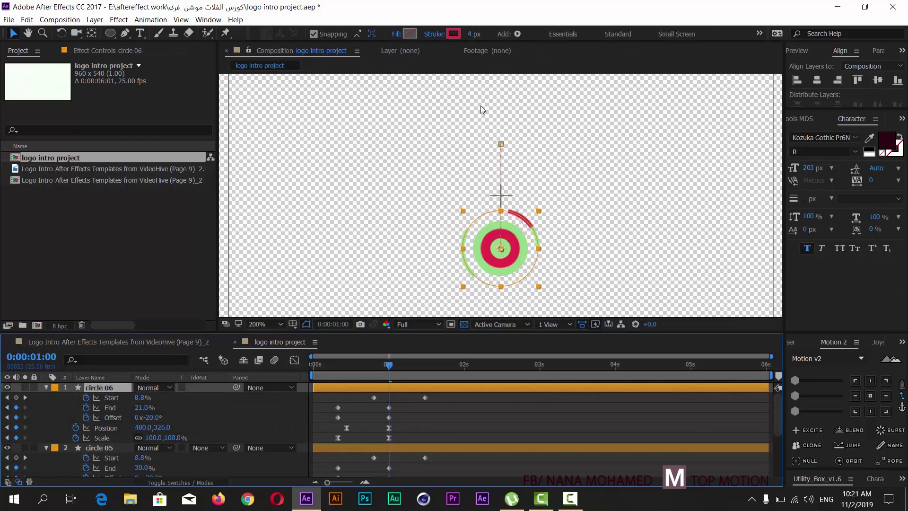
click(473, 34)
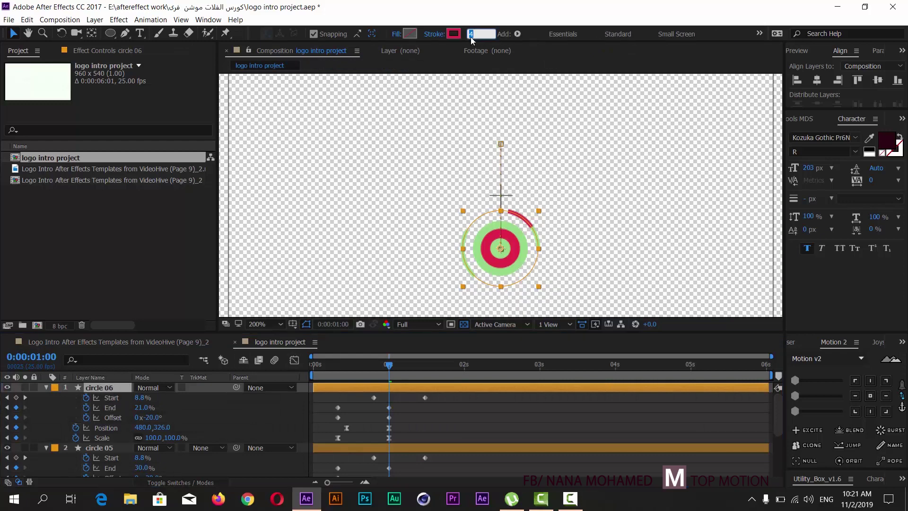
text(6)
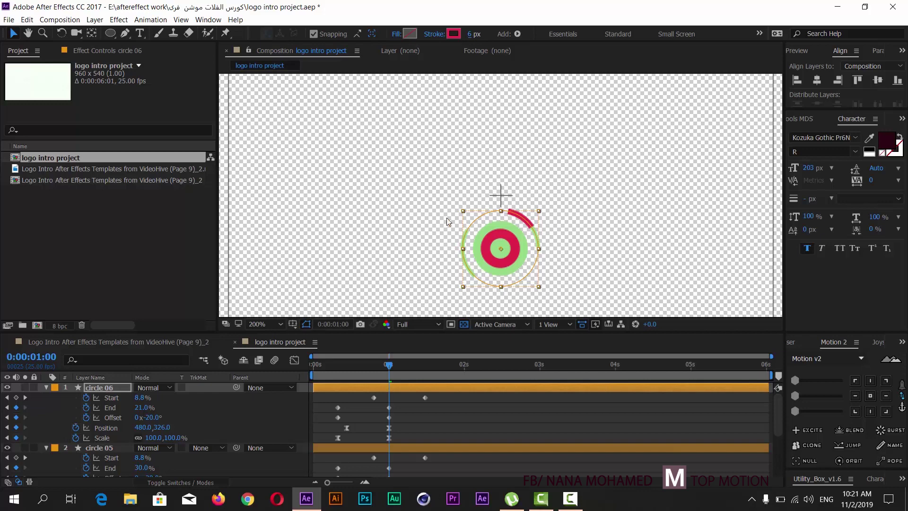
click(448, 222)
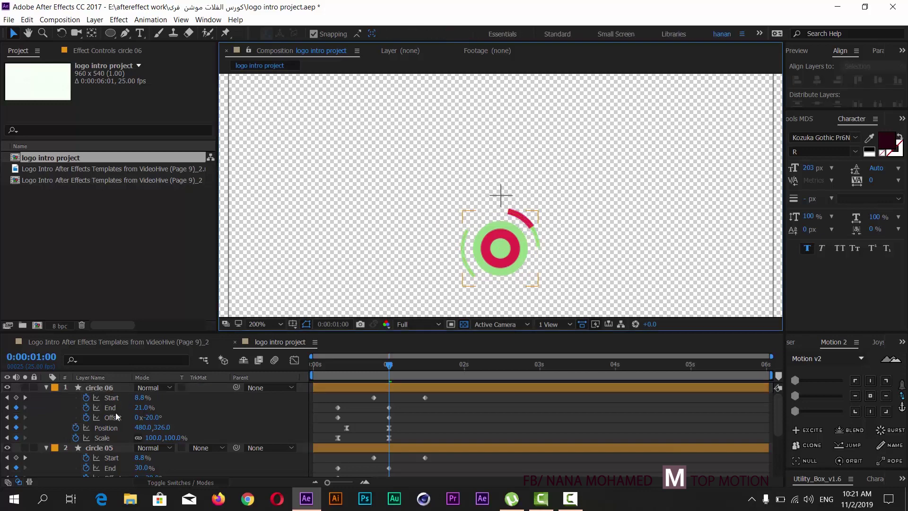
Lower circle 06's Trim Paths Start at the 1:12 keyframe to lengthen the arc, then preview.
click(139, 399)
click(217, 402)
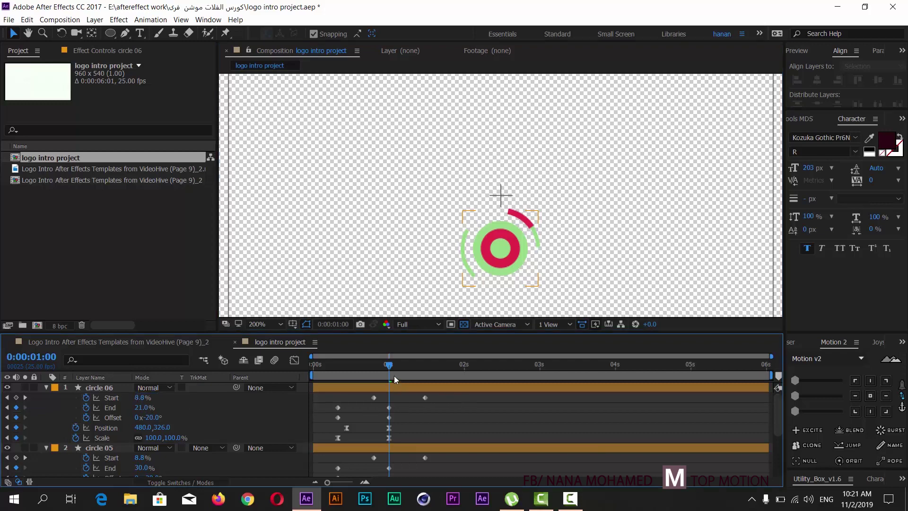
drag(393, 368, 426, 368)
click(228, 392)
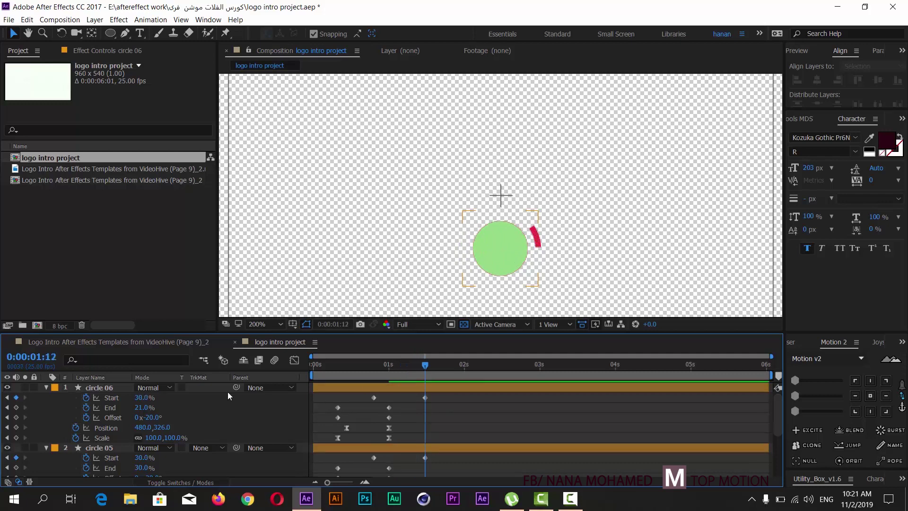
drag(145, 403, 129, 400)
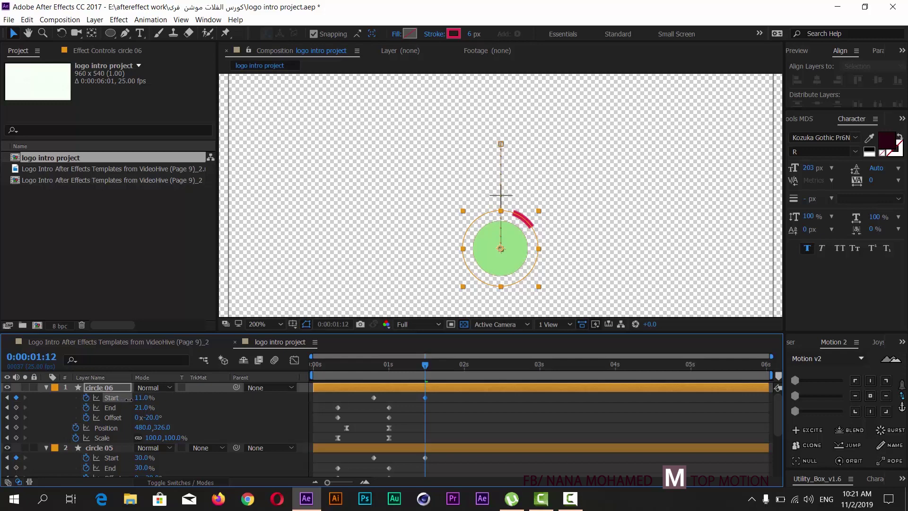
drag(424, 367, 326, 370)
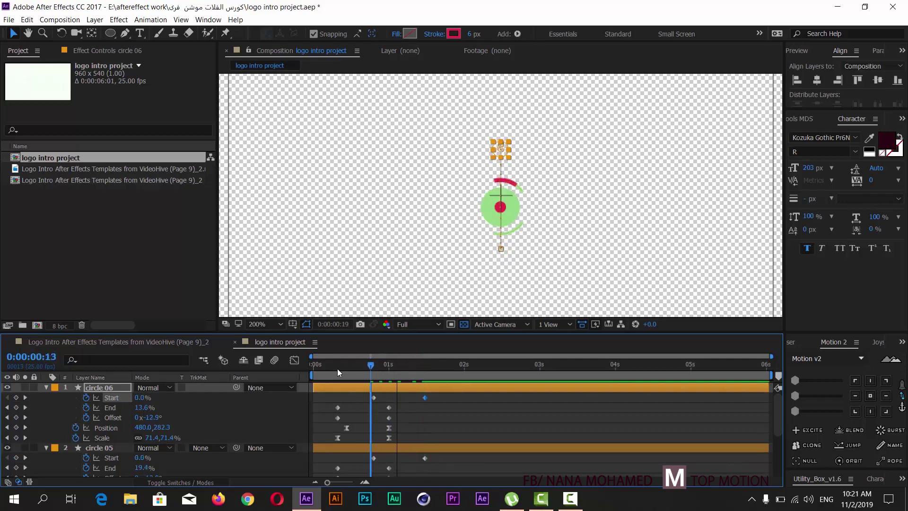
key(space)
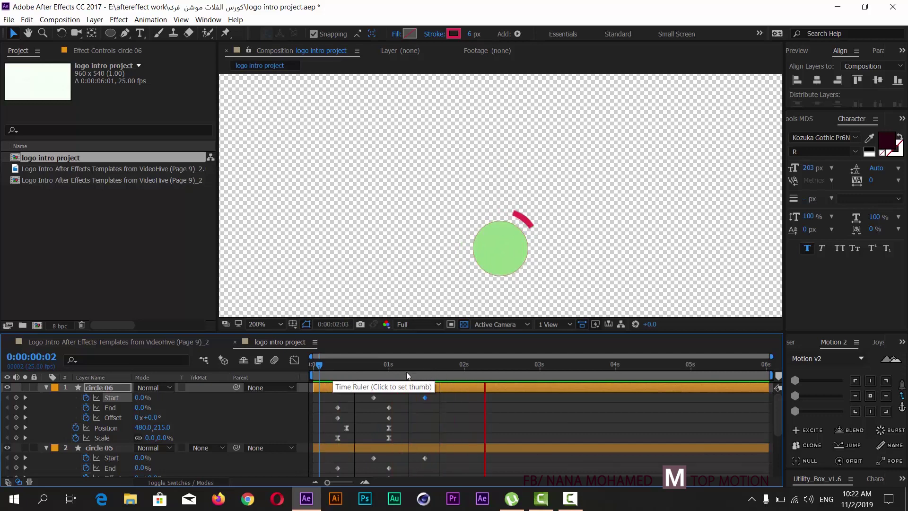
Raise Start at 0:20, and set Start to 21% at 0:00:01:12 so the arc vanishes.
drag(420, 370, 373, 373)
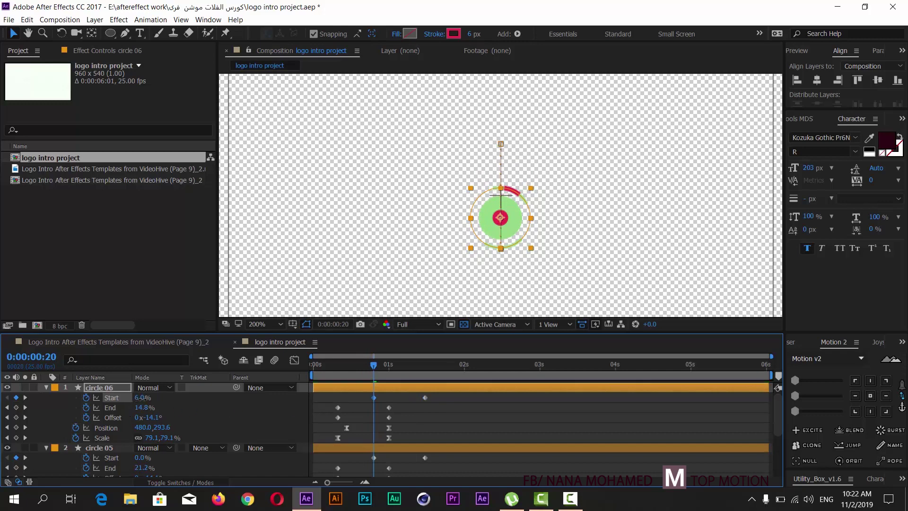
drag(138, 398, 143, 397)
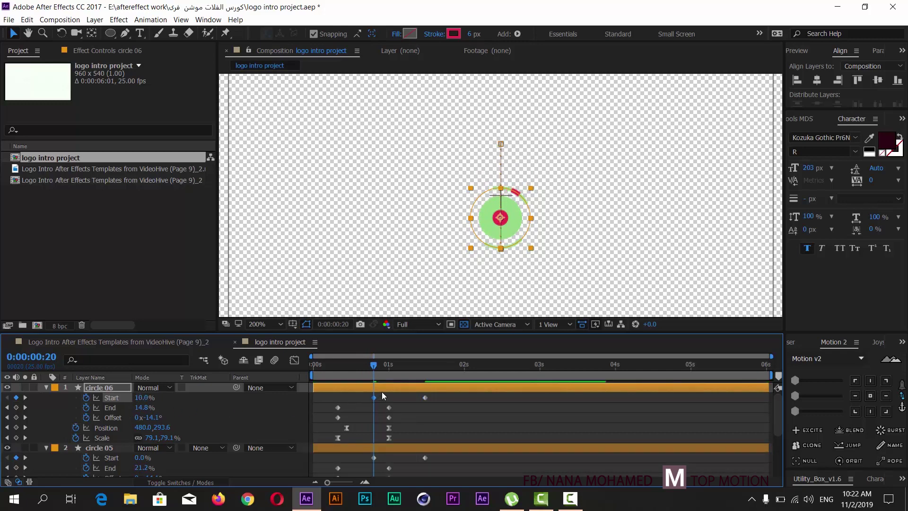
drag(373, 365, 428, 373)
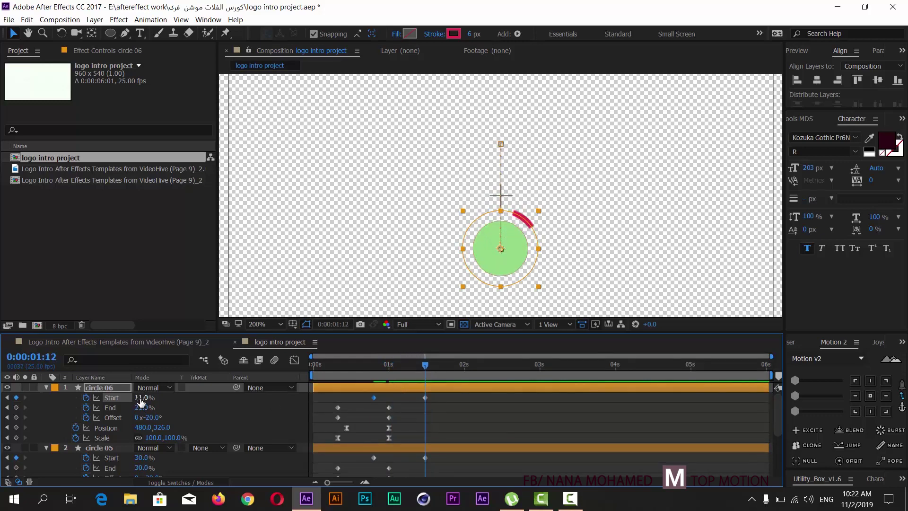
drag(142, 398, 145, 397)
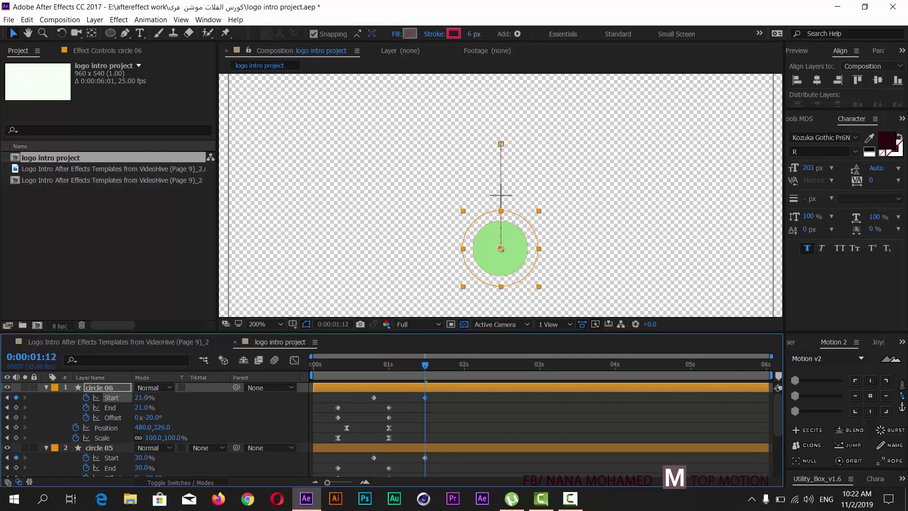
click(143, 398)
text(21)
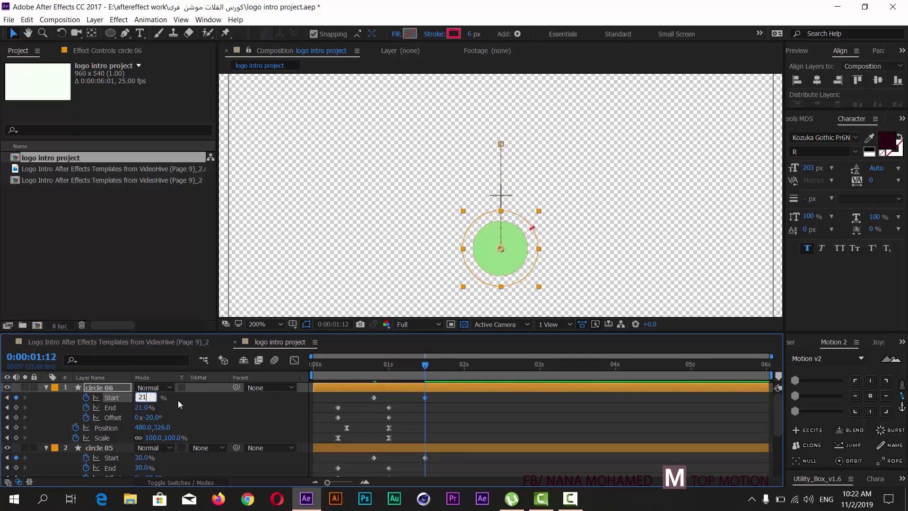
key(Return)
drag(382, 375, 293, 376)
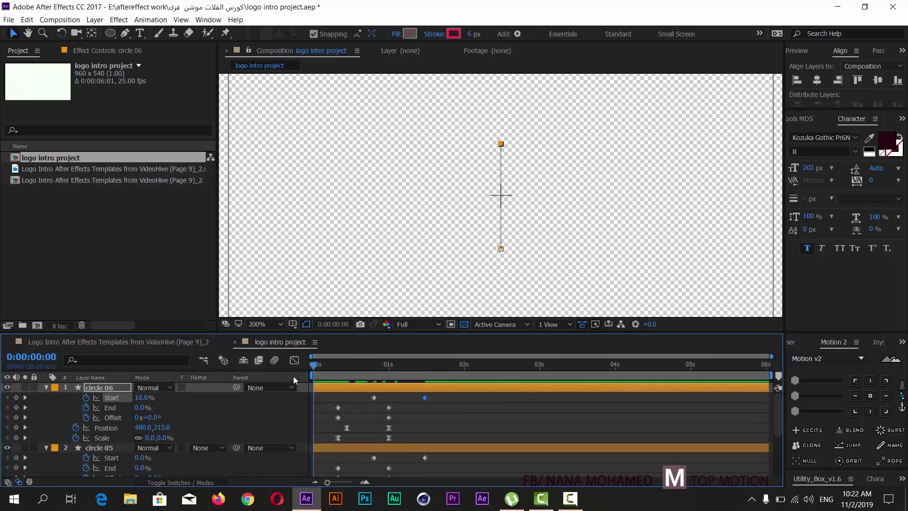
Preview the animation and stop it at 0:00:00:20.
key(space)
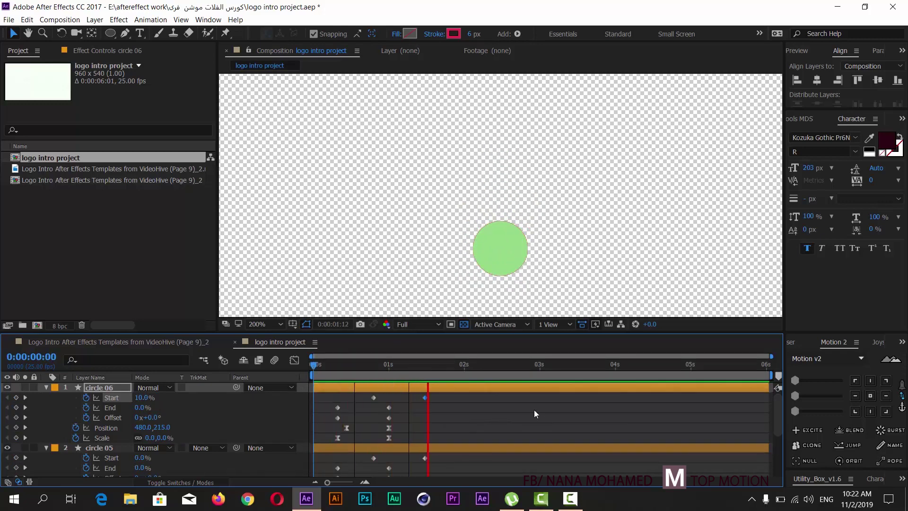
key(space)
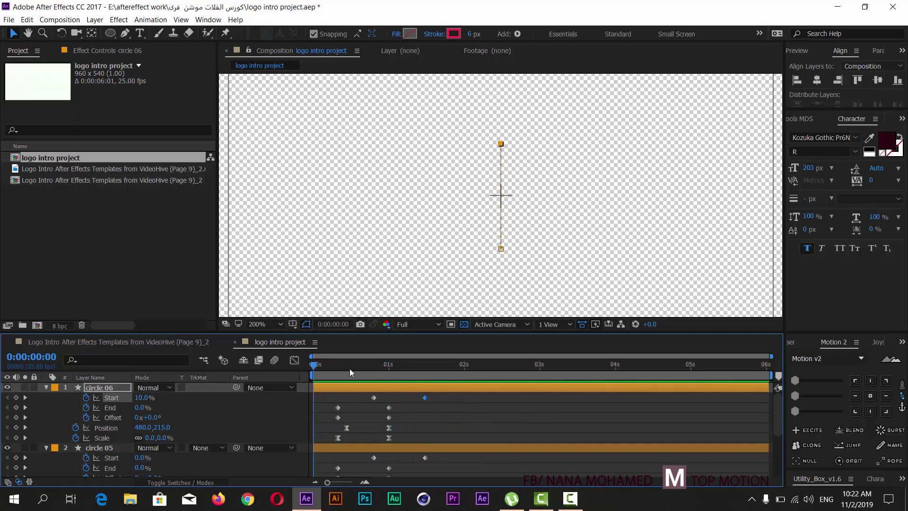
key(space)
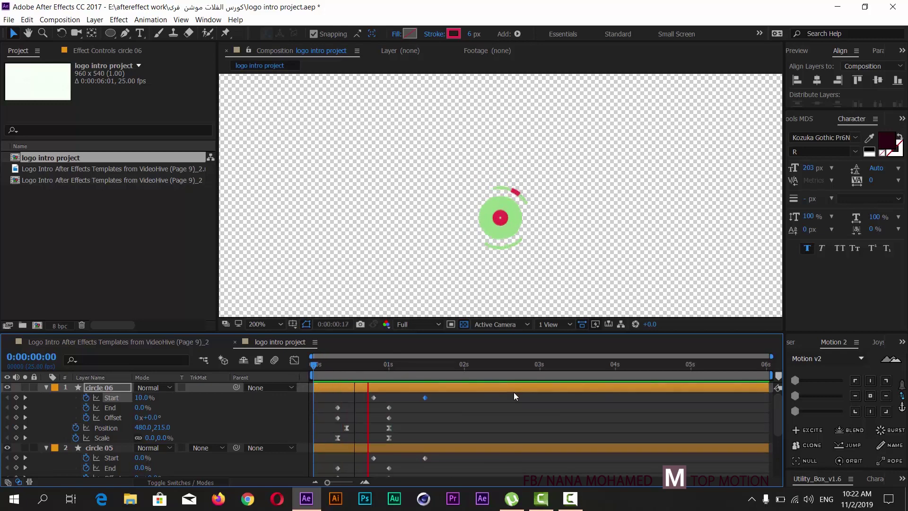
click(381, 370)
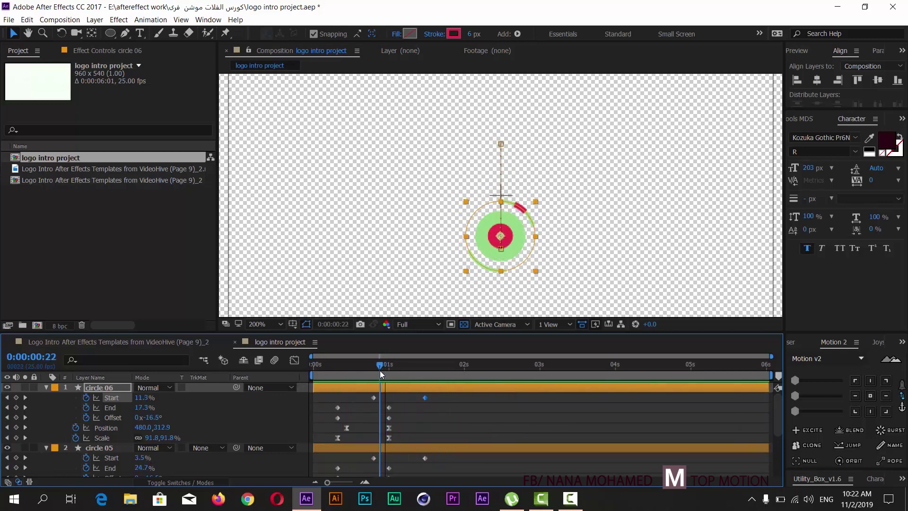
drag(380, 370, 374, 371)
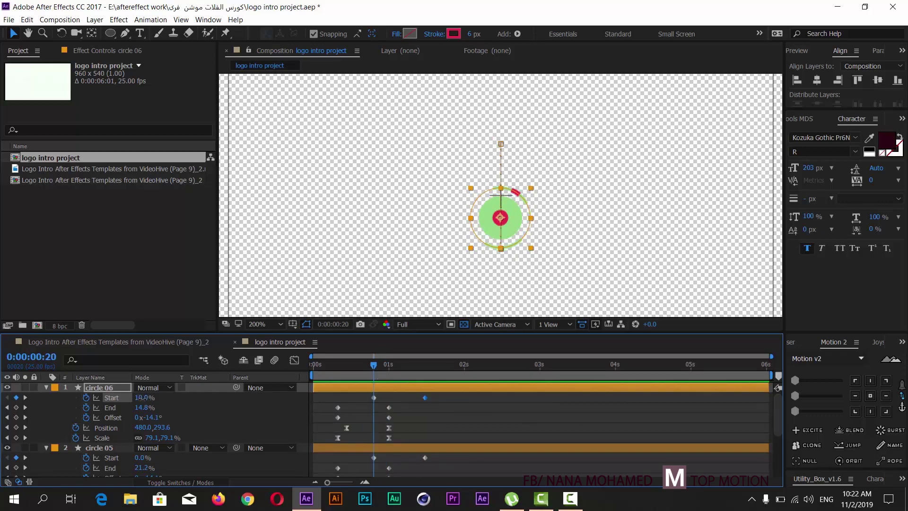
Set circle 06's Start to 0% at 0:20 and preview the arc animation again.
drag(142, 397, 130, 397)
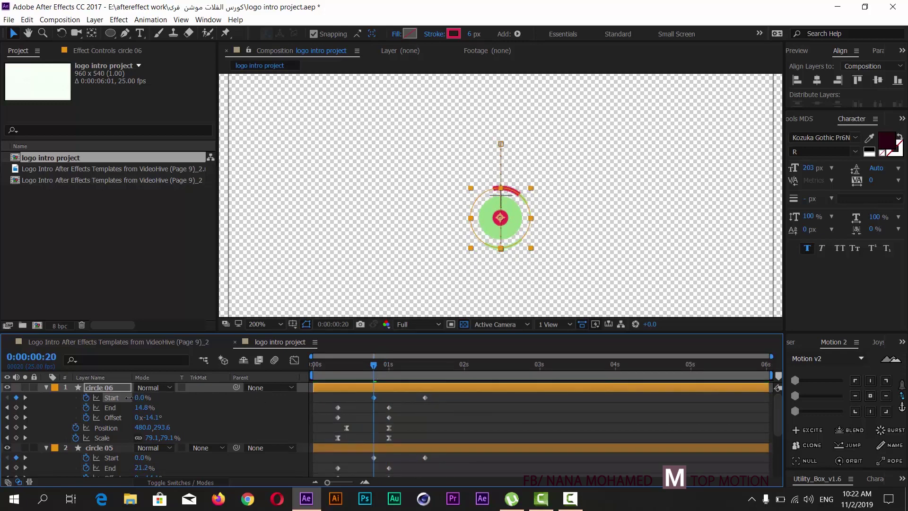
drag(363, 363, 344, 364)
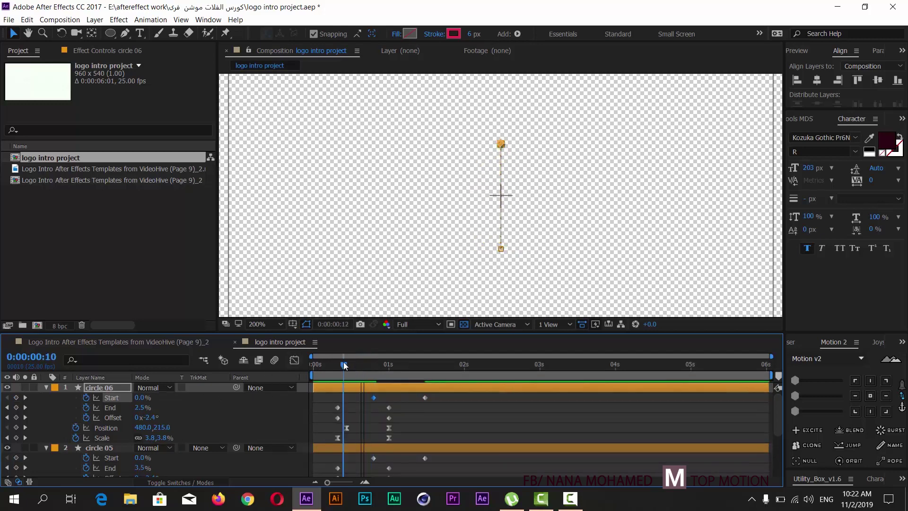
click(313, 283)
key(space)
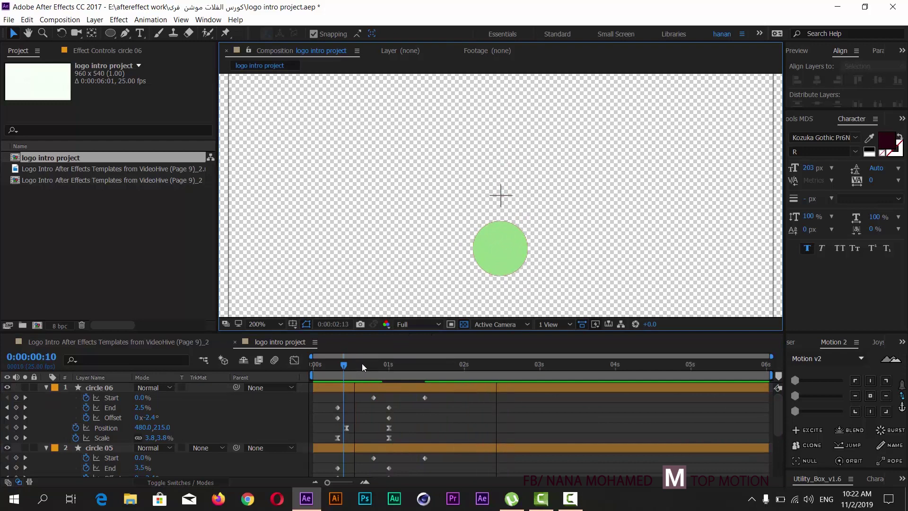
mouse_move(362, 364)
mouse_down()
mouse_move(417, 371)
mouse_move(347, 370)
mouse_move(388, 368)
mouse_up()
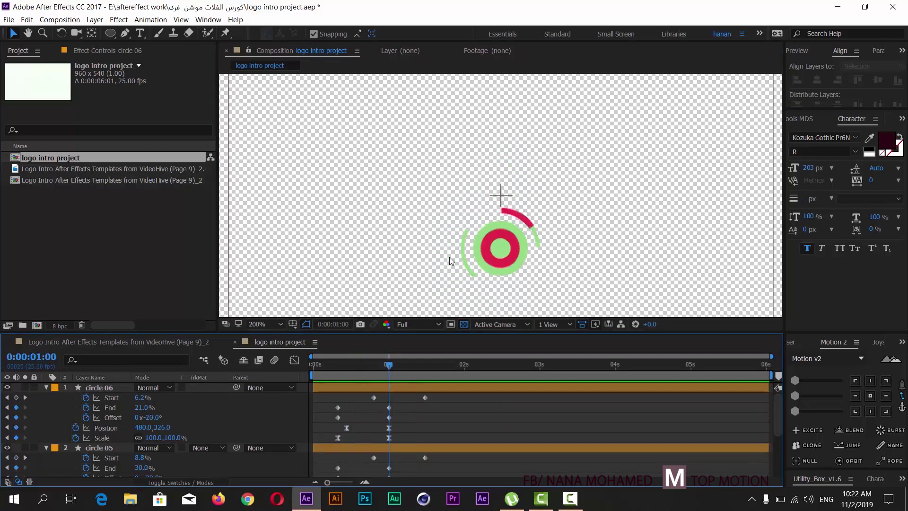
Set circle 06's Ellipse 1 > Stroke 1 Line Cap to Round Cap.
click(47, 388)
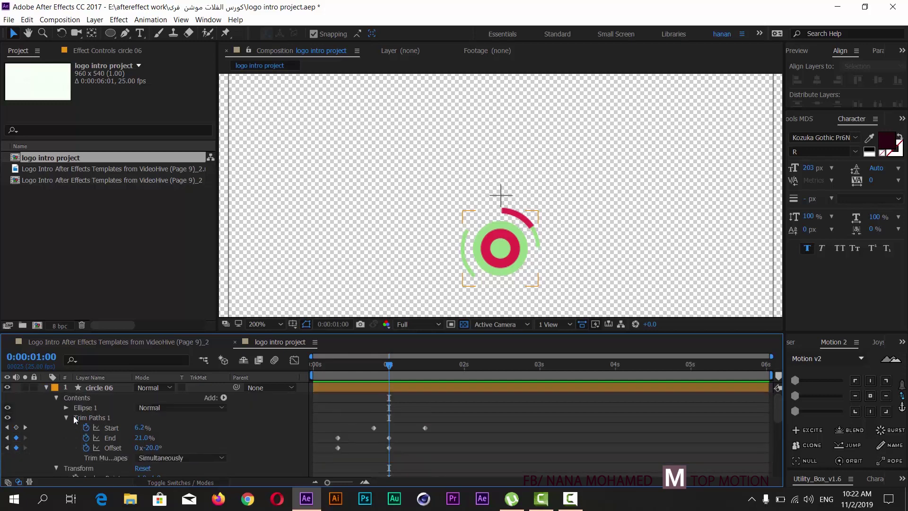
click(67, 407)
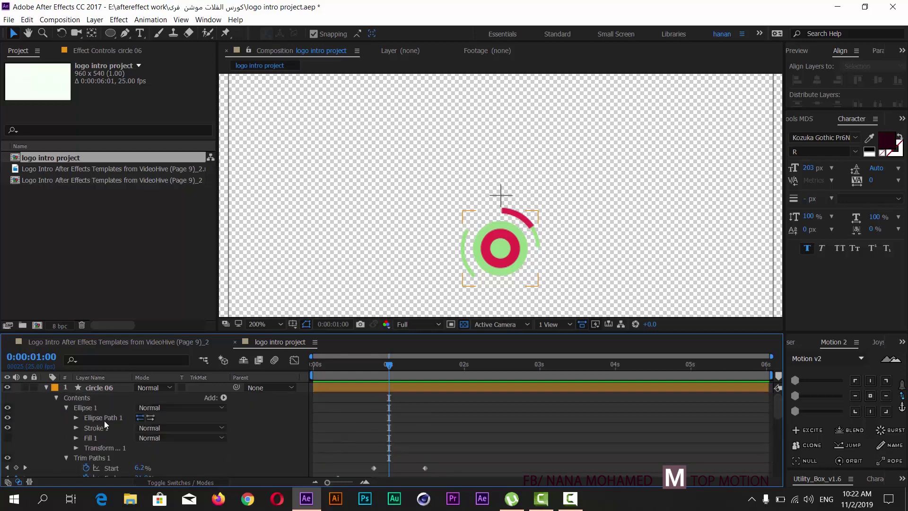
click(76, 428)
click(165, 447)
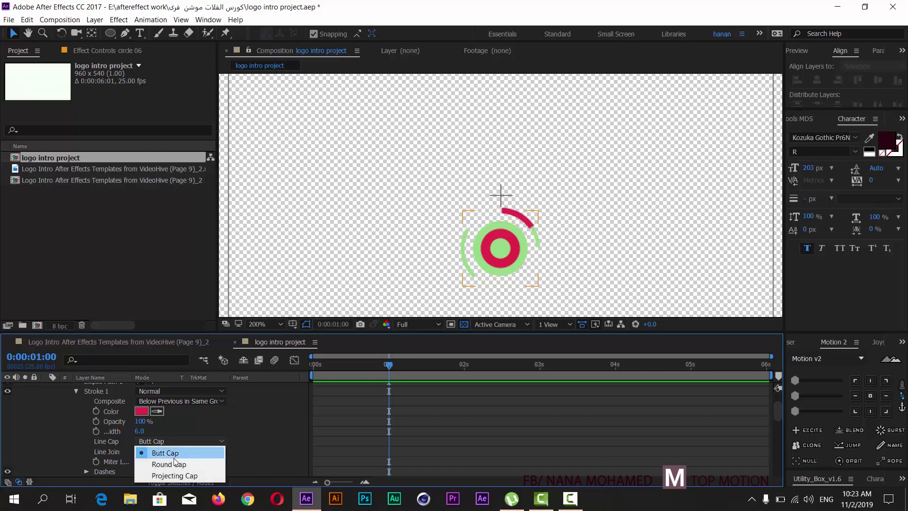
click(174, 463)
scroll(84, 429, down, 2)
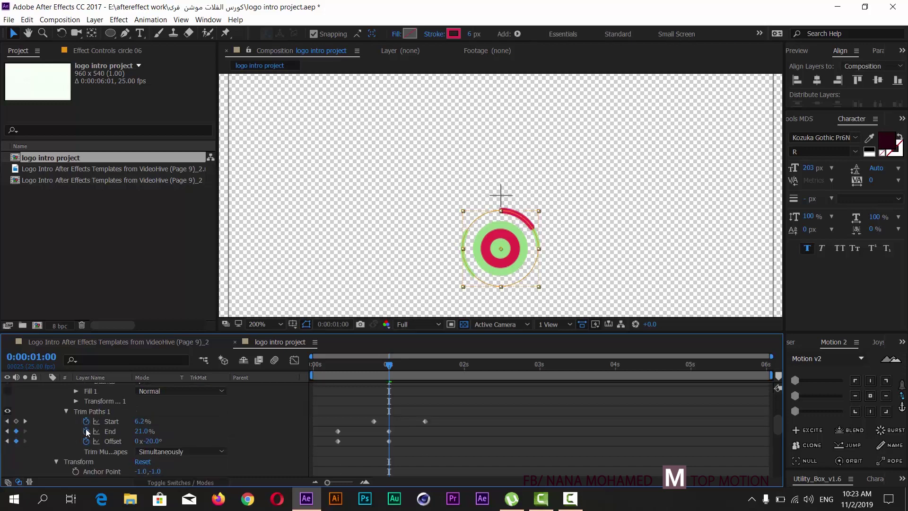
scroll(92, 428, down, 2)
scroll(92, 428, down, 2)
scroll(91, 428, down, 2)
scroll(109, 422, down, 2)
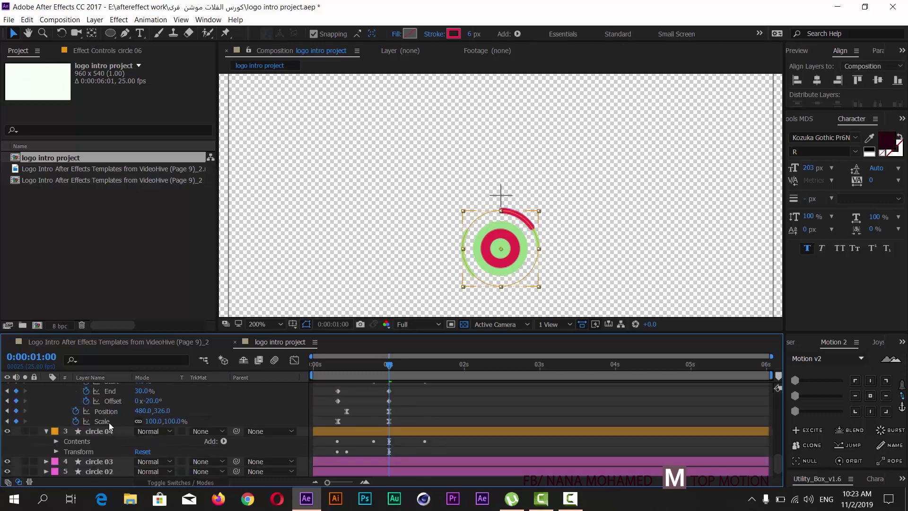
scroll(109, 422, up, 2)
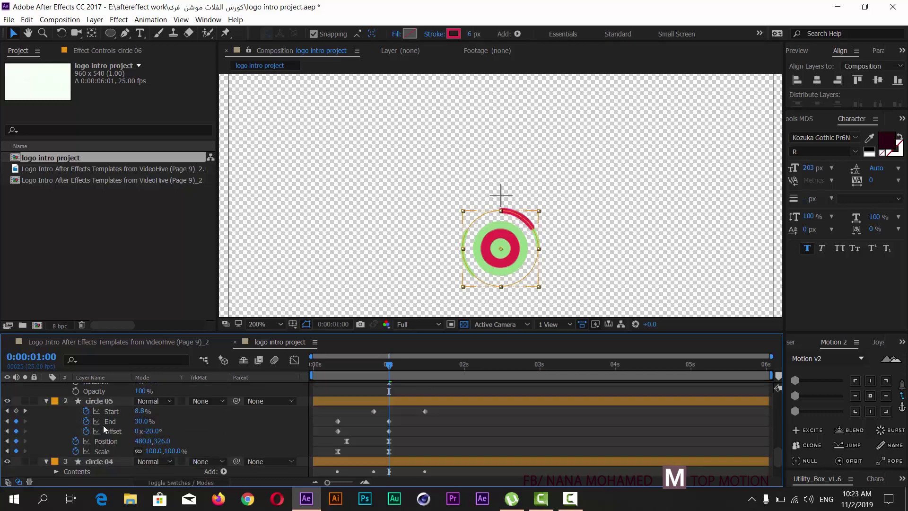
Switch circle 05's Stroke 1 Line Cap from Butt Cap to Round Cap.
click(46, 402)
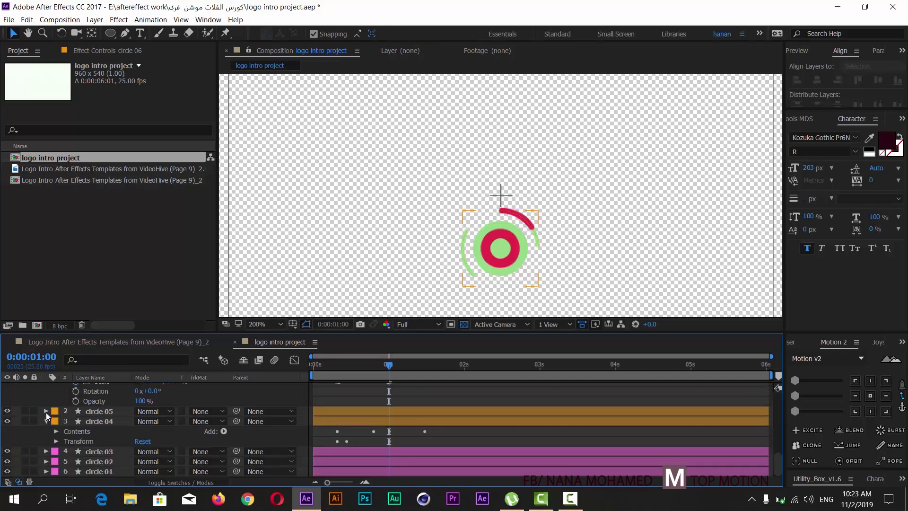
click(46, 411)
scroll(58, 413, down, 1)
click(66, 407)
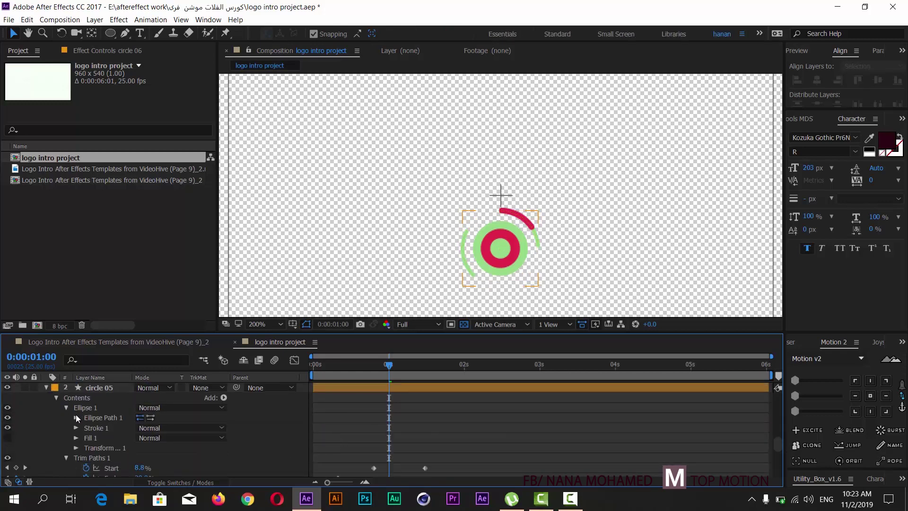
click(76, 428)
scroll(118, 430, down, 2)
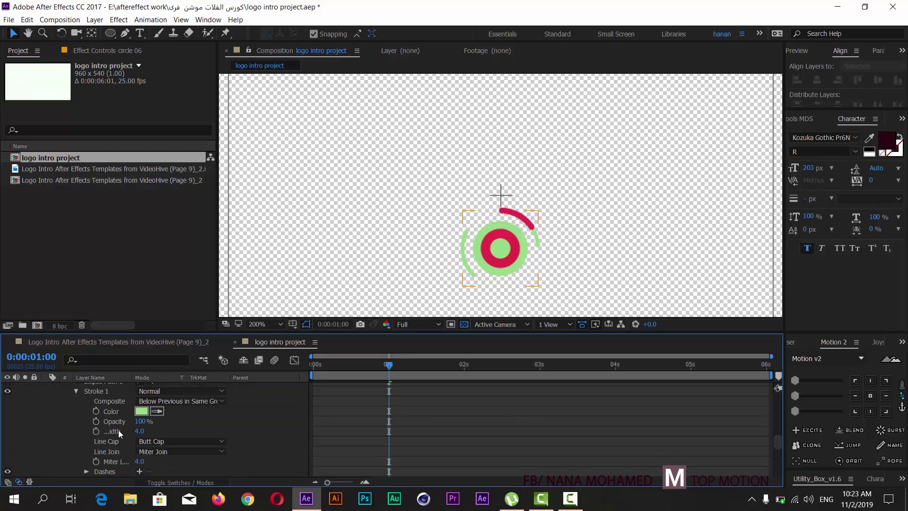
click(156, 440)
click(156, 464)
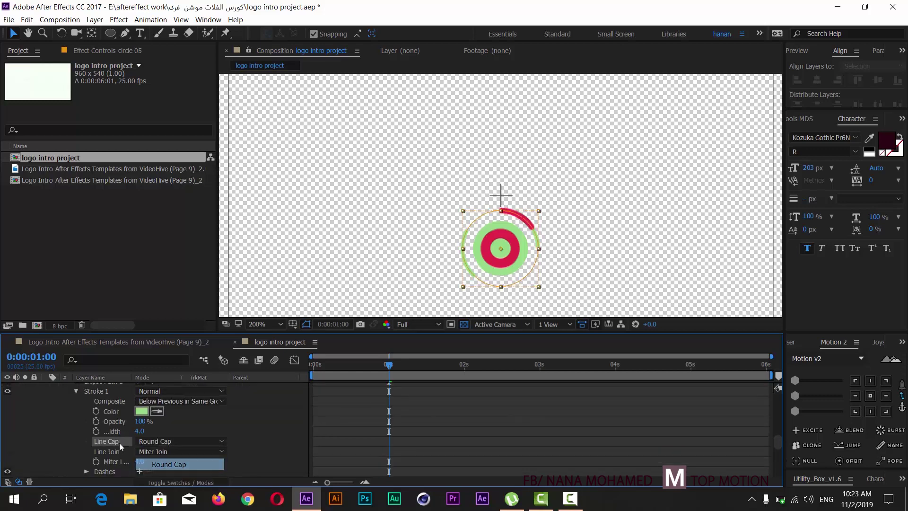
scroll(75, 421, down, 2)
scroll(75, 421, down, 3)
scroll(90, 422, down, 3)
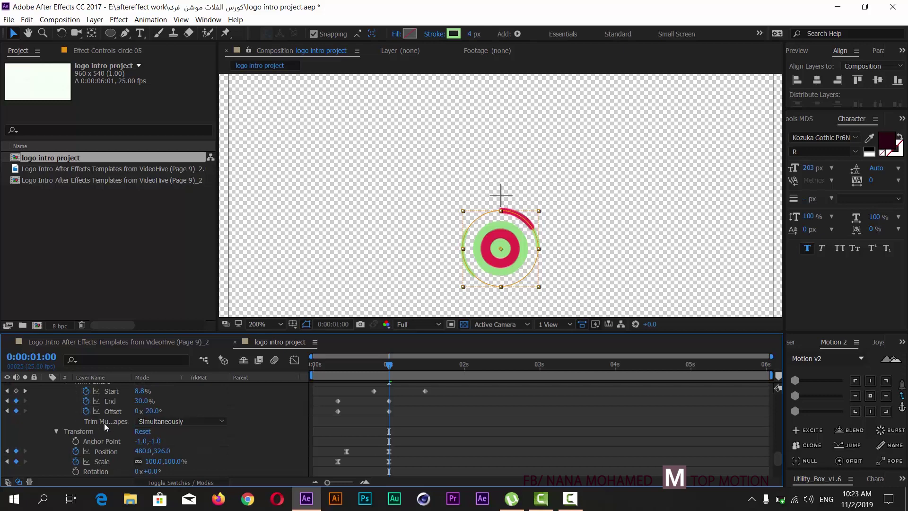
scroll(104, 423, down, 3)
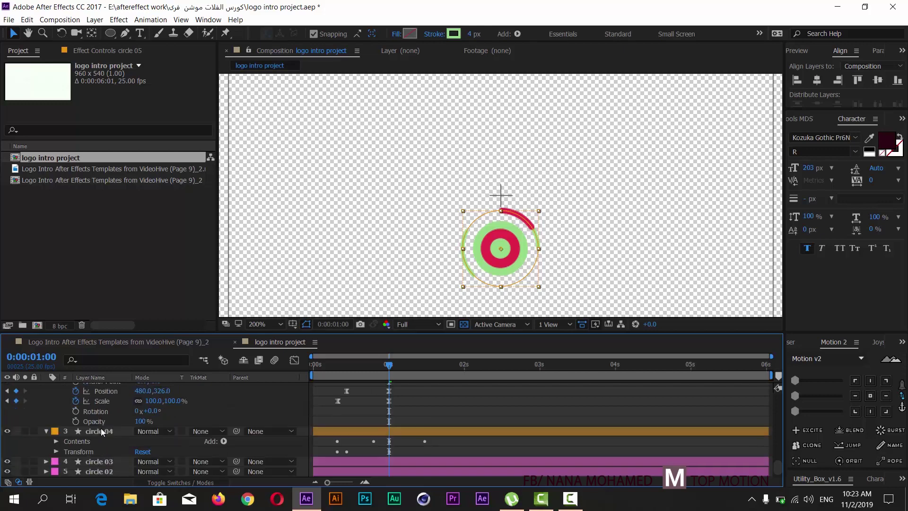
Set circle 04's Stroke 1 Line Cap to Round Cap and deselect the layer.
click(46, 431)
click(46, 441)
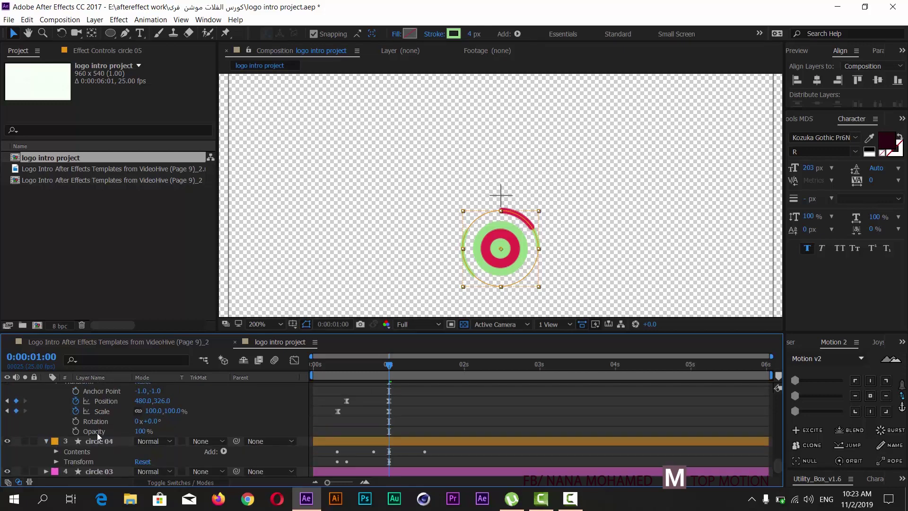
click(56, 432)
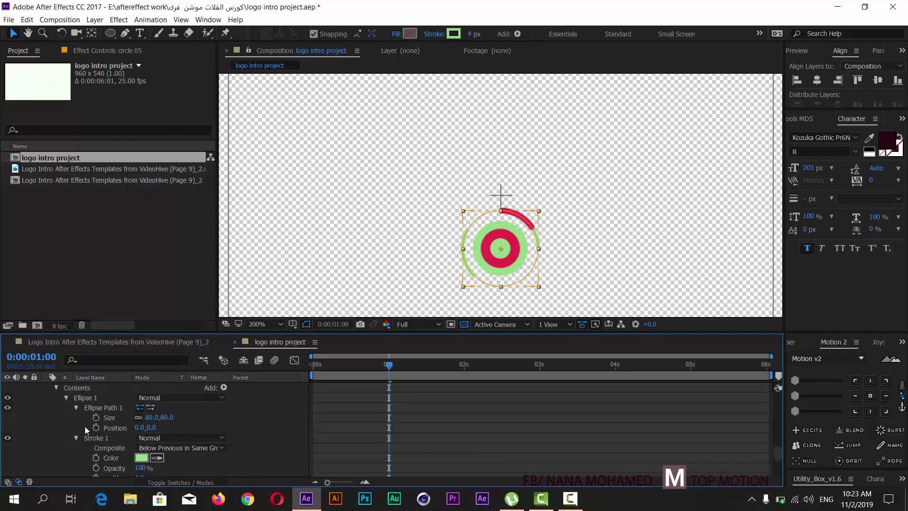
scroll(99, 455, down, 3)
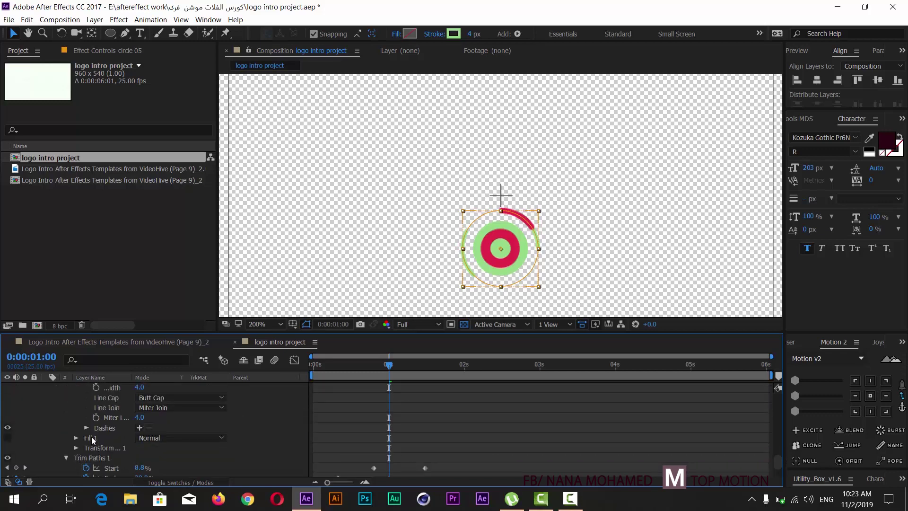
click(175, 398)
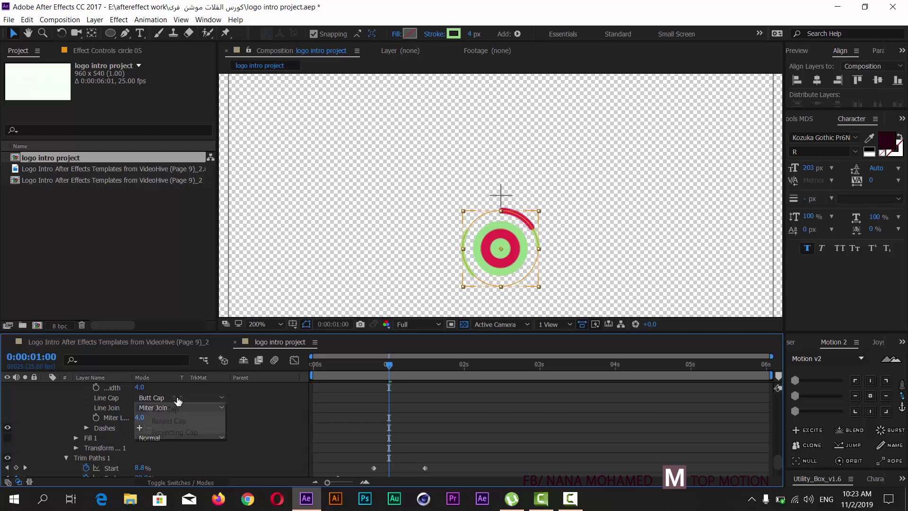
click(161, 420)
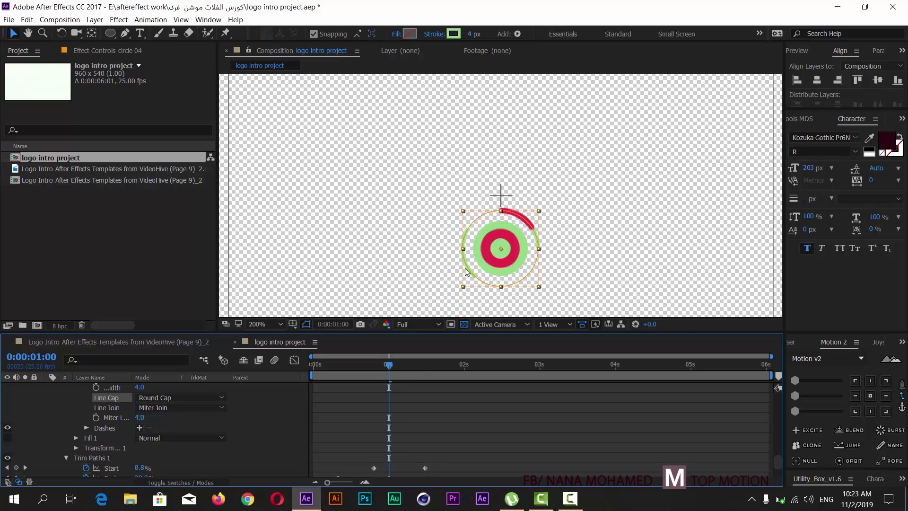
click(603, 230)
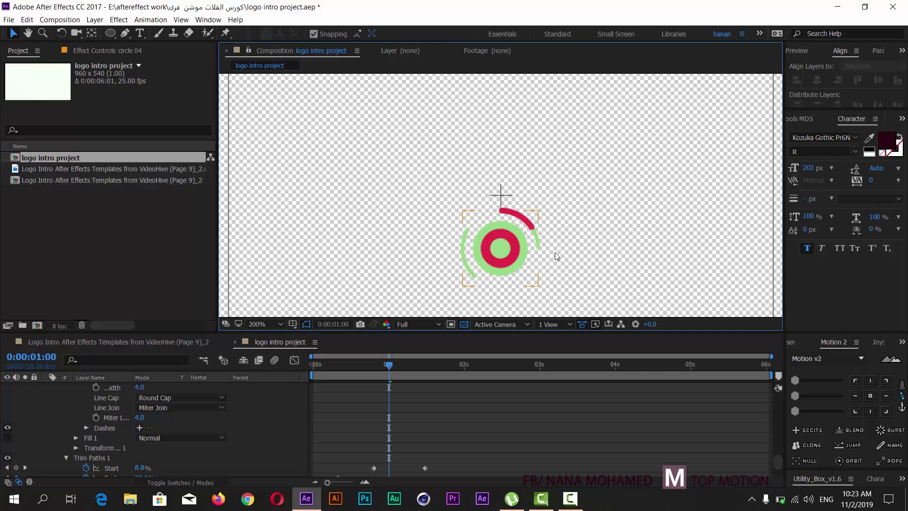
Preview the intro from 0:00:00:00, then stop the screen recording.
drag(389, 367, 299, 367)
key(space)
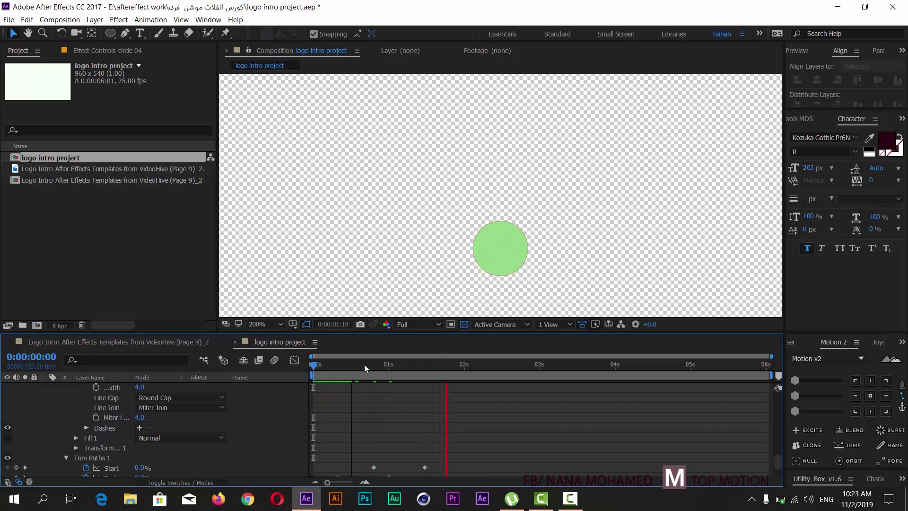
drag(377, 364, 425, 373)
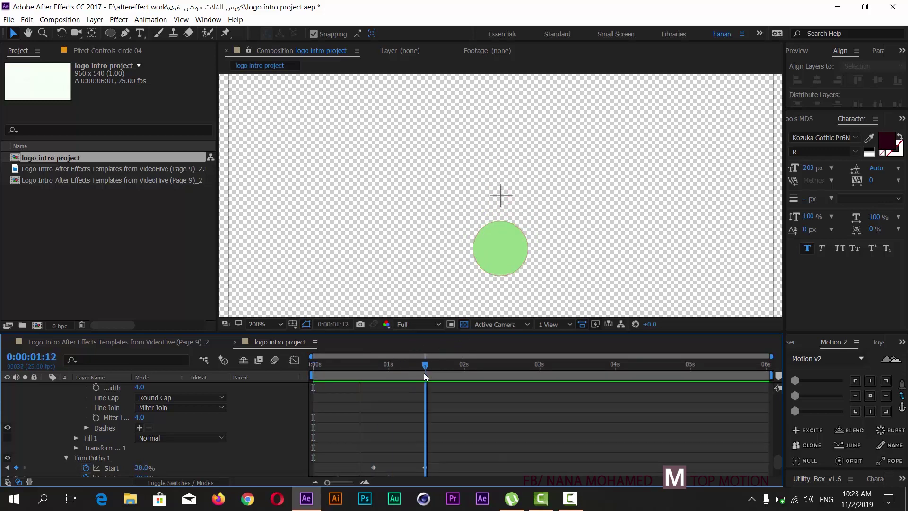
click(576, 505)
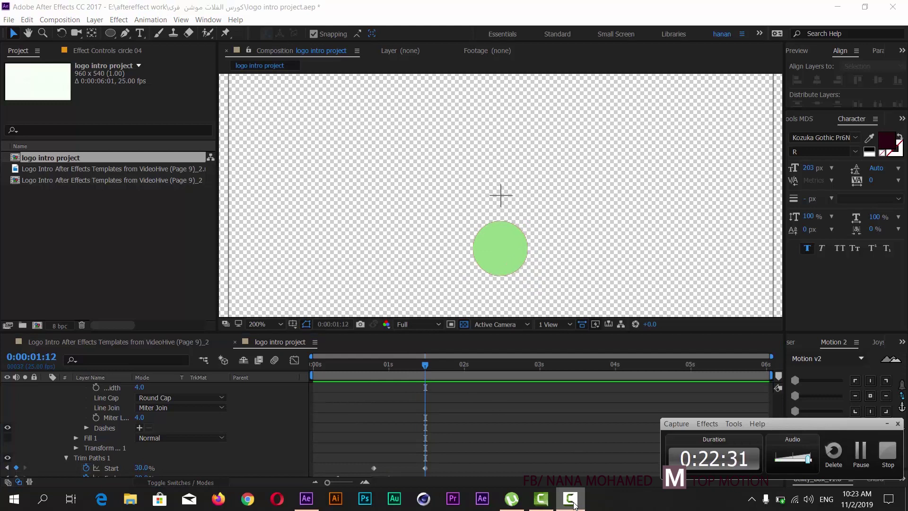
click(888, 456)
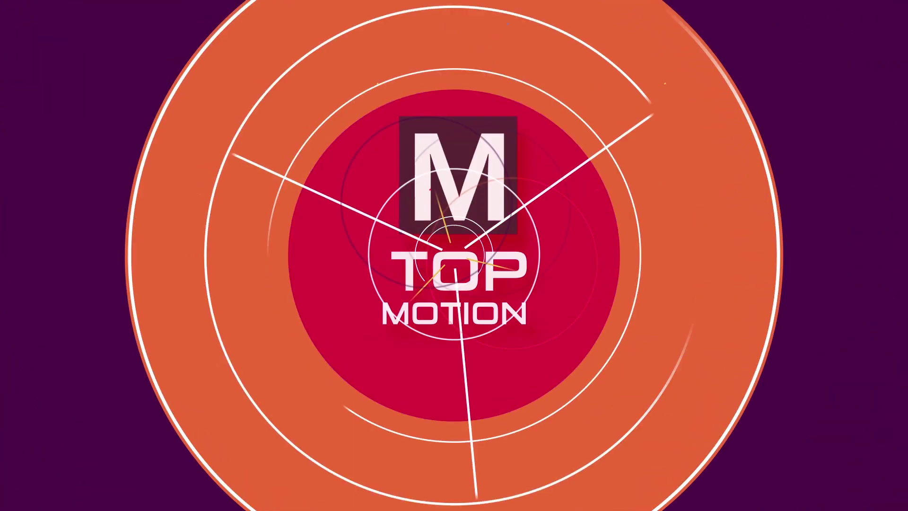